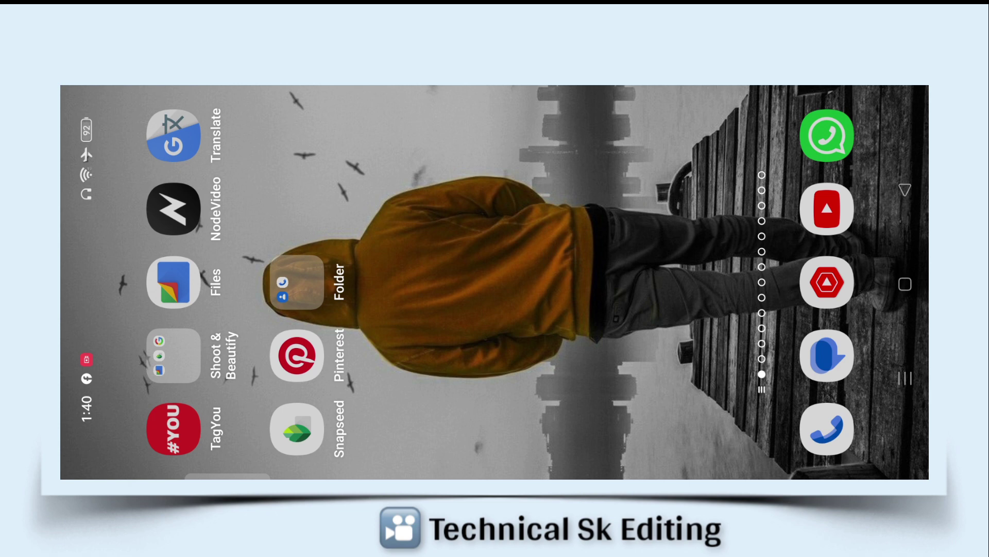
# Open CapCut from the app drawer briefly, then return to the home screen
pyautogui.moveTo(722, 284); pyautogui.dragTo(413, 283)
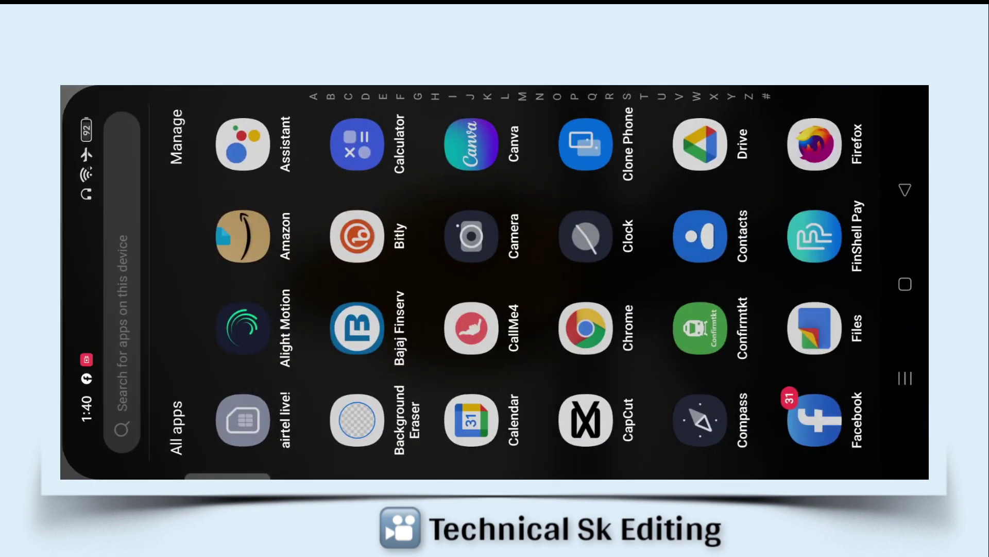
pyautogui.click(585, 421)
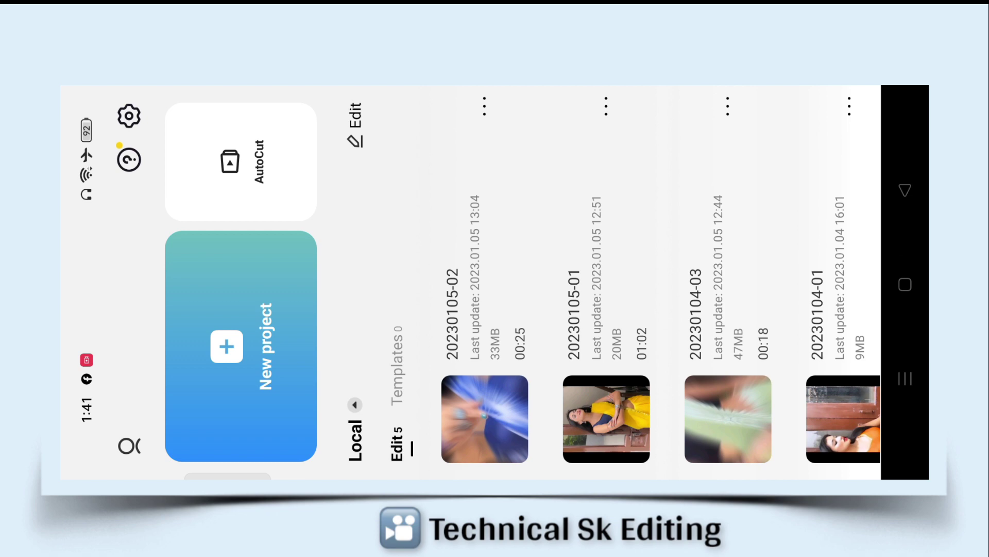
pyautogui.click(905, 284)
# Scroll the All apps drawer to the P–V section where Secure VPN sits
pyautogui.moveTo(773, 284); pyautogui.dragTo(464, 284)
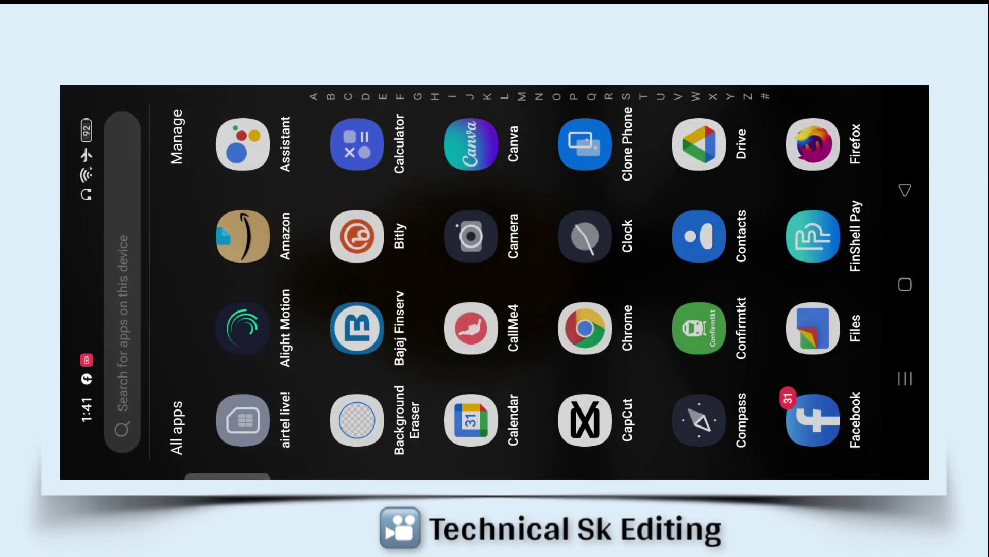
pyautogui.moveTo(645, 194); pyautogui.dragTo(413, 194)
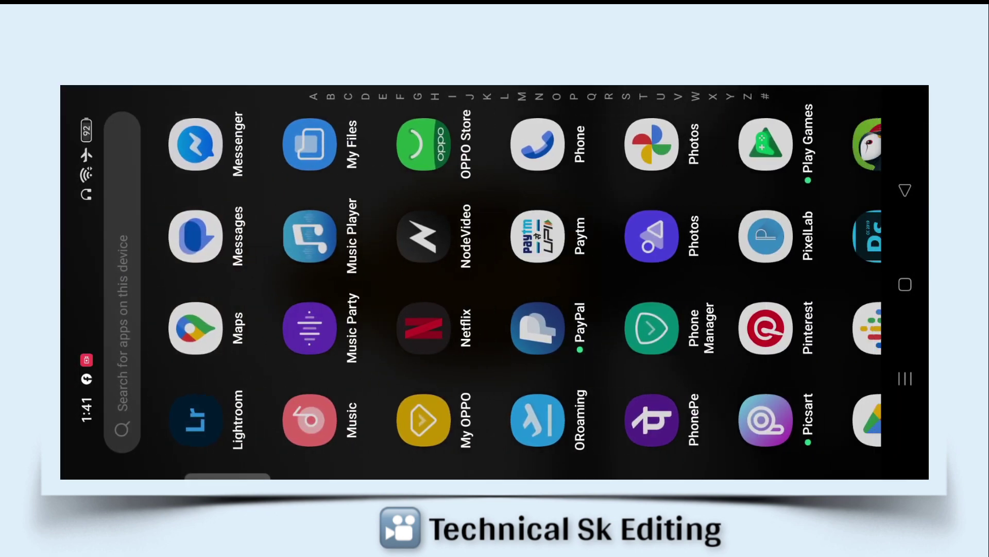
pyautogui.moveTo(689, 289); pyautogui.dragTo(438, 289)
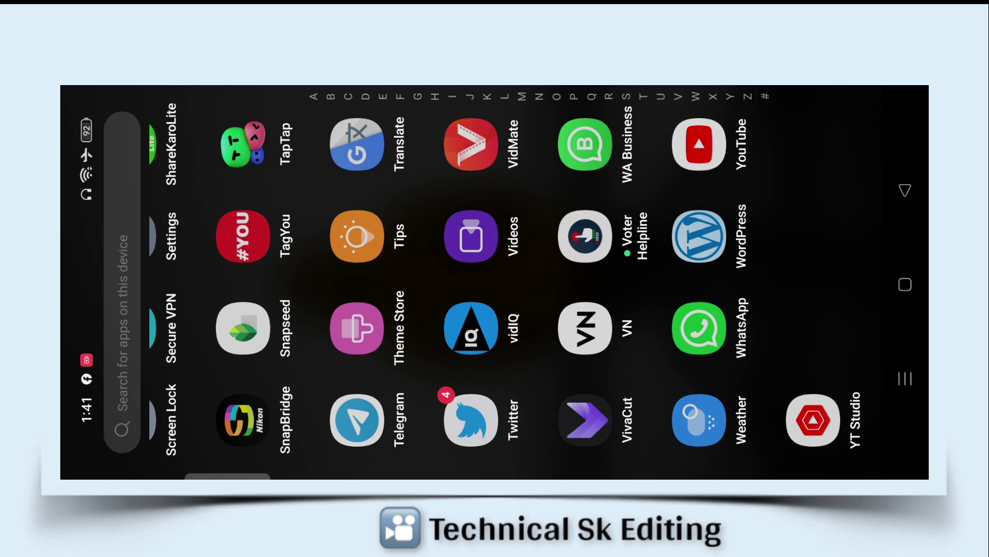
pyautogui.moveTo(463, 289); pyautogui.dragTo(698, 298)
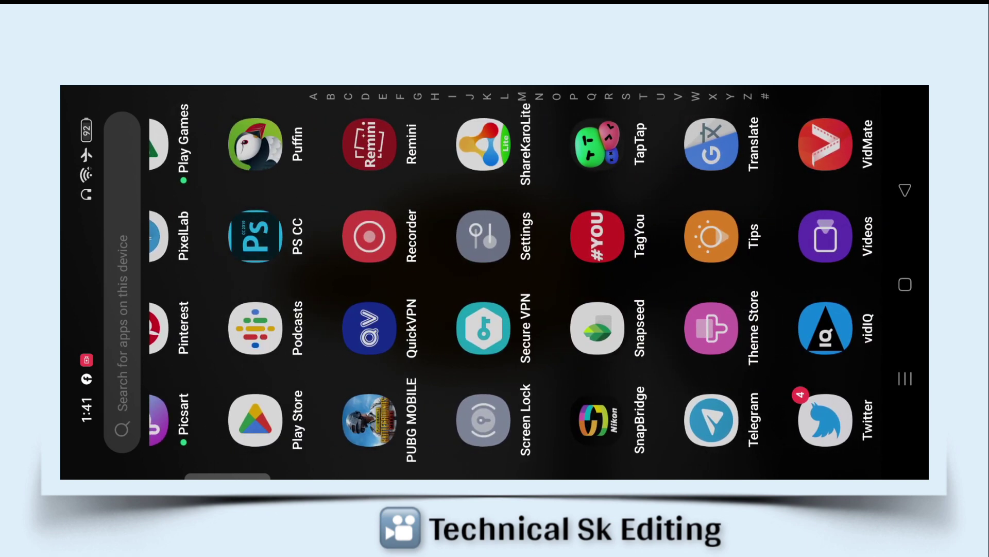
# Launch Secure VPN, dismiss its ads and connect, then return home to the app drawer
pyautogui.click(483, 328)
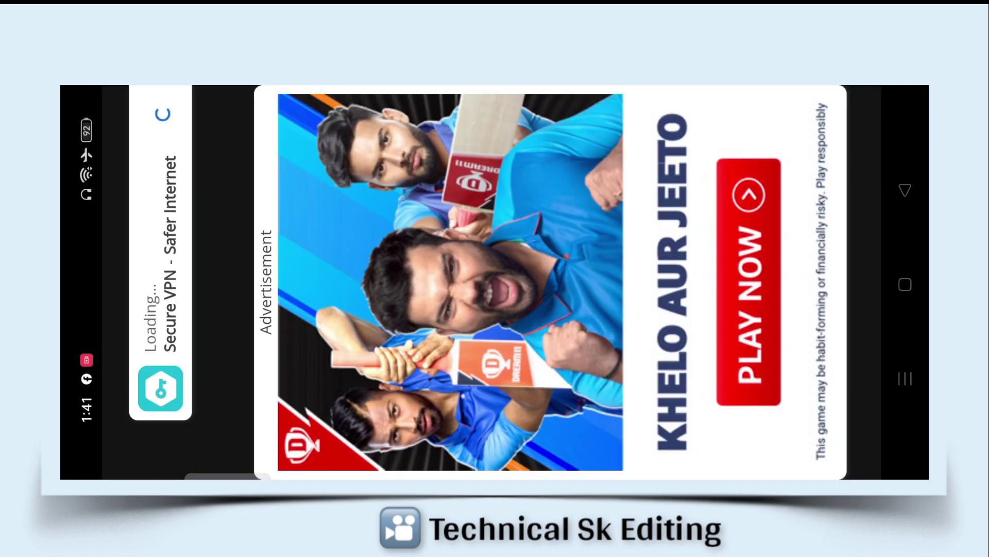
pyautogui.click(905, 180)
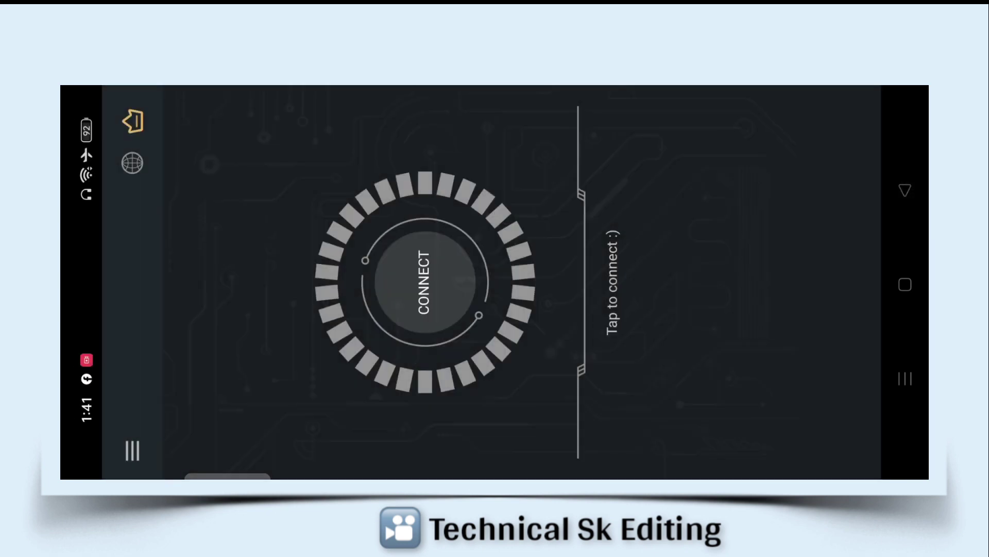
pyautogui.click(432, 266)
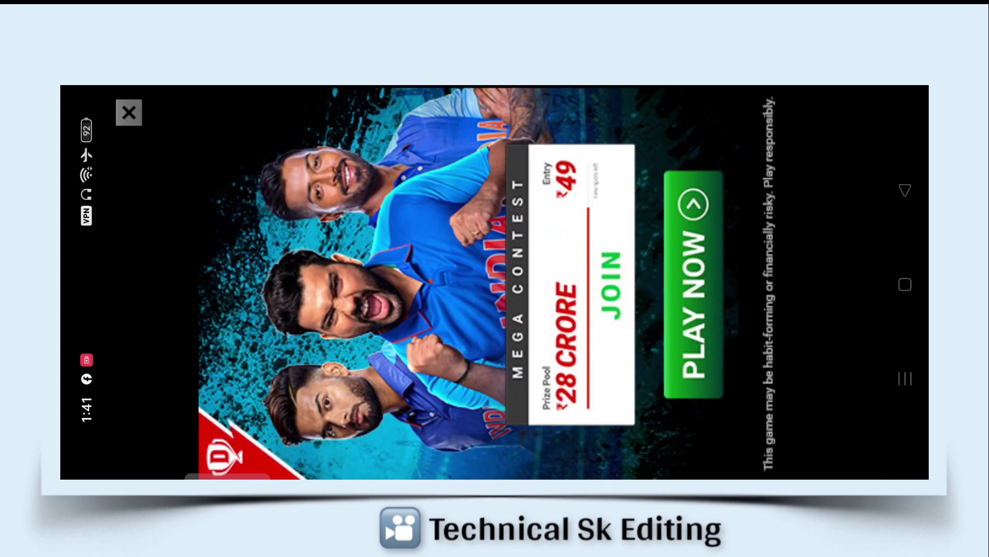
pyautogui.click(128, 112)
pyautogui.moveTo(159, 177)
pyautogui.mouseDown()
pyautogui.moveTo(622, 214)
pyautogui.moveTo(789, 178)
pyautogui.mouseUp()
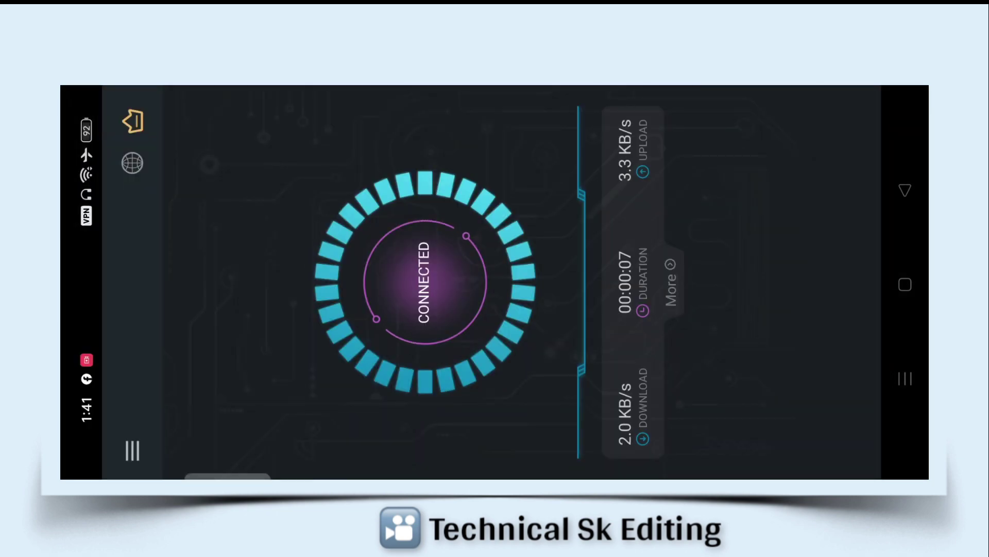
pyautogui.click(905, 284)
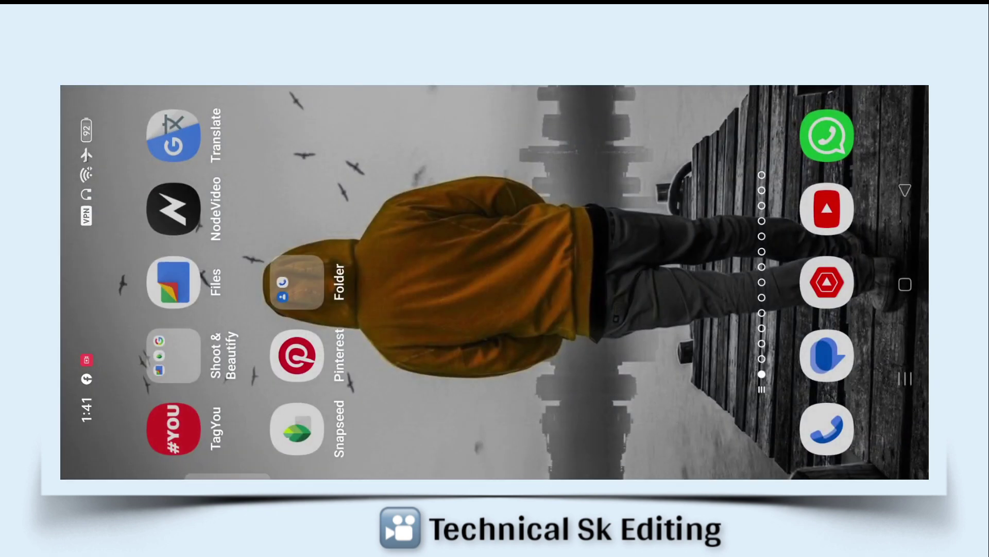
pyautogui.moveTo(704, 282); pyautogui.dragTo(412, 282)
# Launch CapCut from the app drawer to its list of five local projects
pyautogui.click(584, 419)
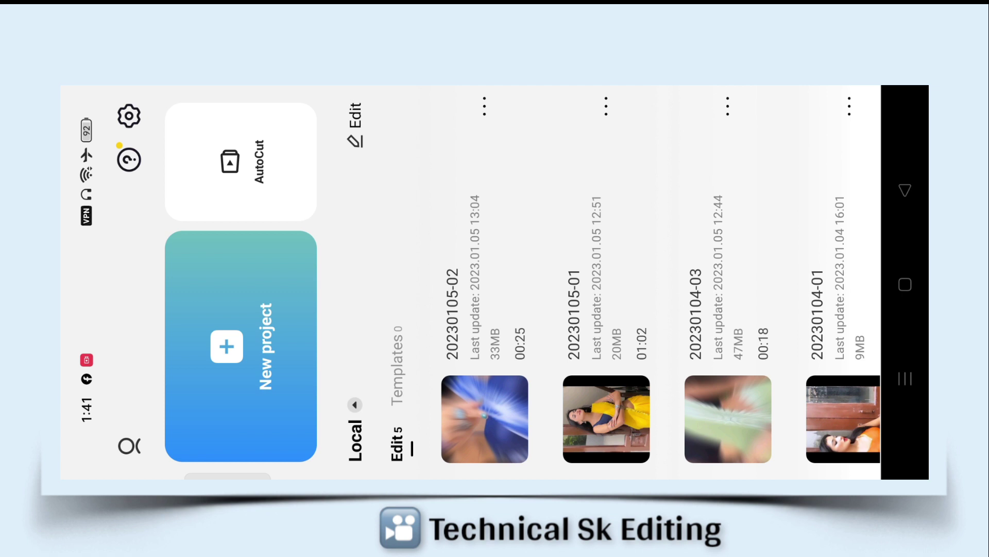
# Start a new project and pick the first saree videos, beginning with the green-saree clip
pyautogui.click(245, 308)
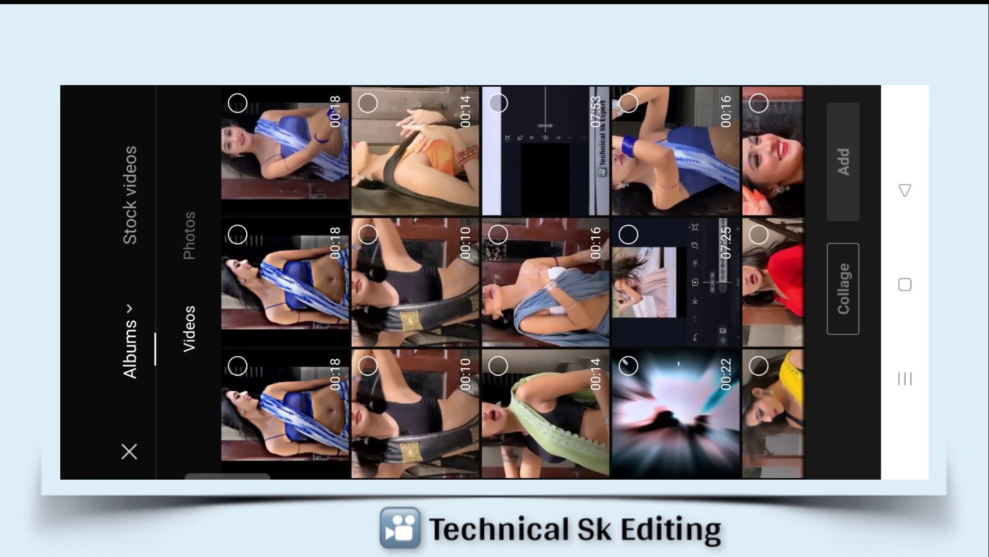
pyautogui.click(497, 366)
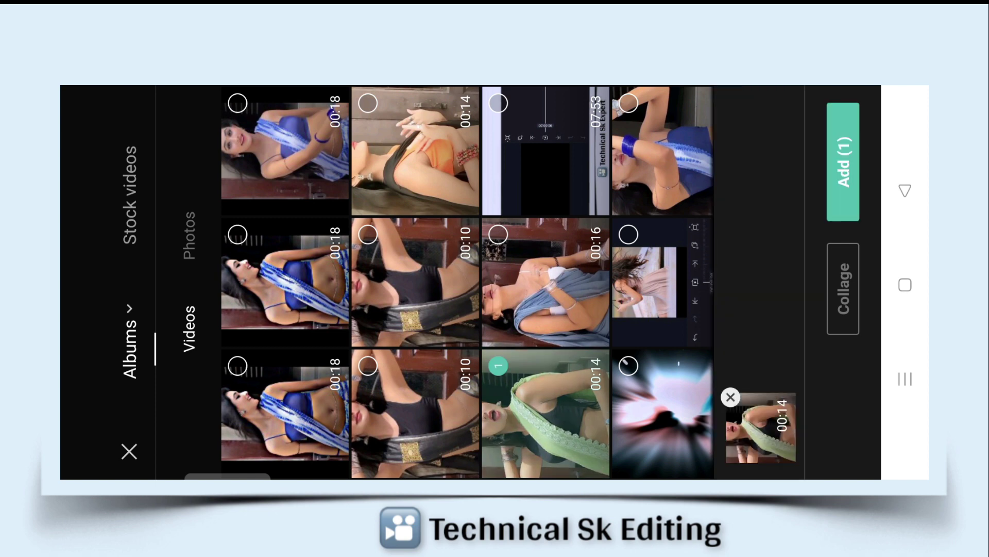
pyautogui.click(367, 103)
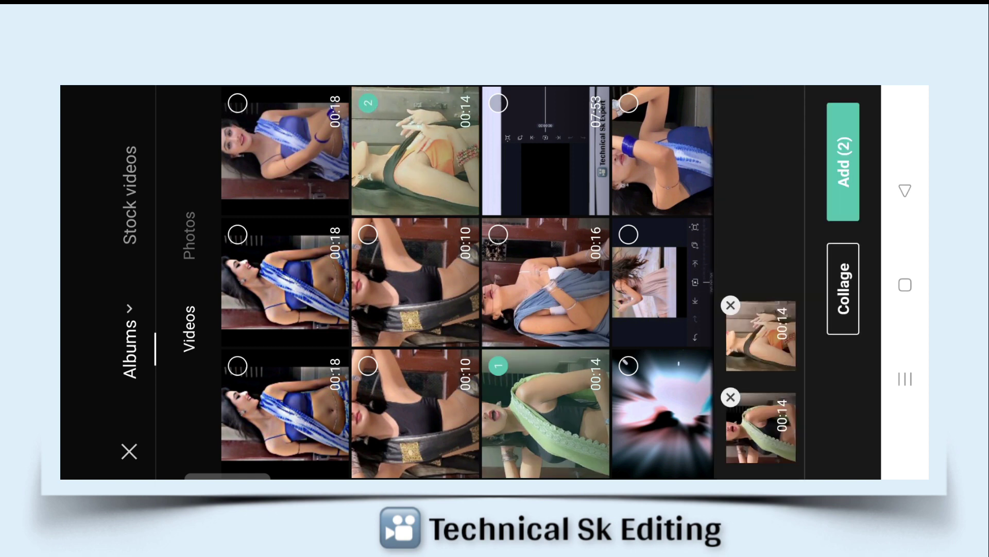
pyautogui.click(368, 235)
pyautogui.click(498, 232)
pyautogui.click(498, 233)
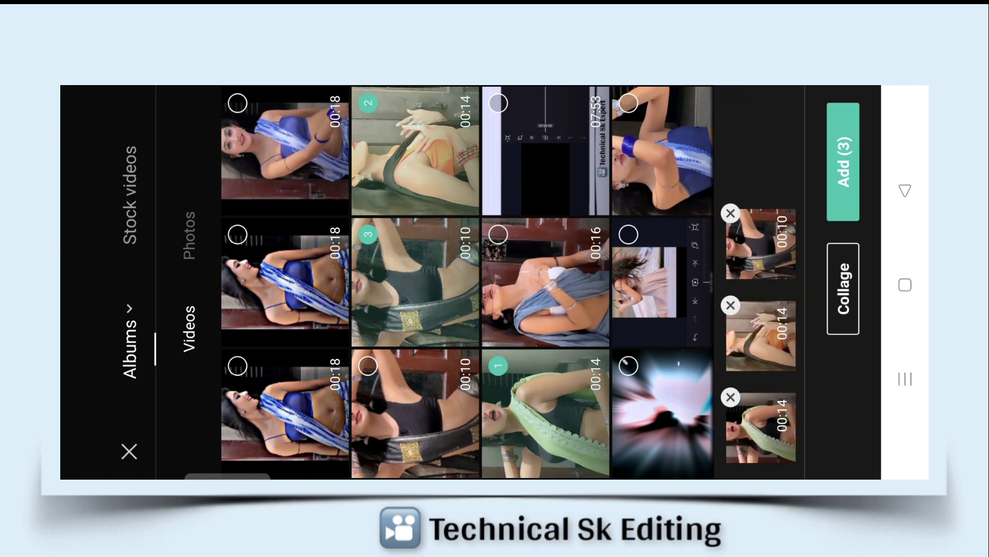
pyautogui.moveTo(639, 114); pyautogui.dragTo(530, 114)
# Add the blue-saree, red-outfit, yellow-saree and remaining clips, then import all nine
pyautogui.click(518, 103)
pyautogui.moveTo(644, 284); pyautogui.dragTo(551, 284)
pyautogui.click(557, 235)
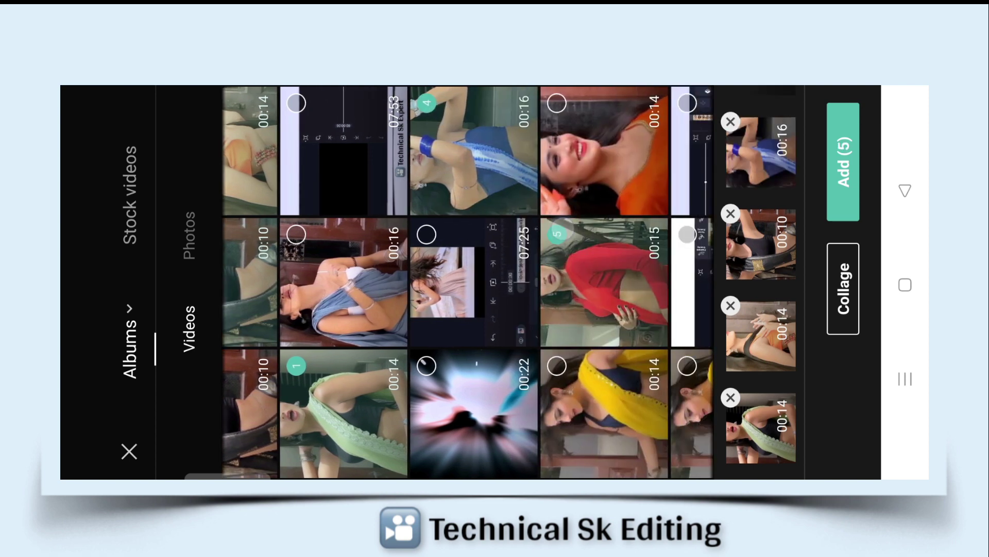
pyautogui.click(557, 366)
pyautogui.click(688, 366)
pyautogui.click(556, 103)
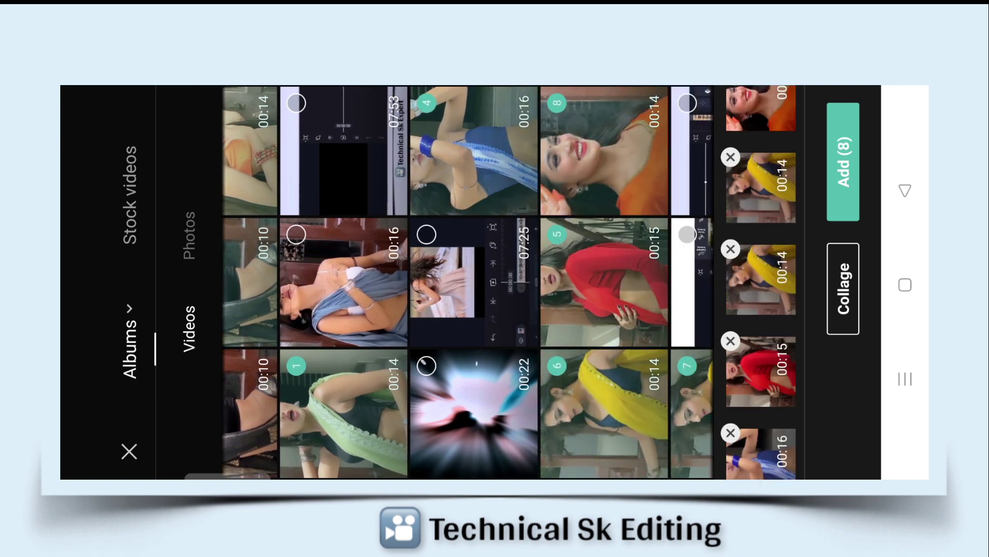
pyautogui.click(296, 234)
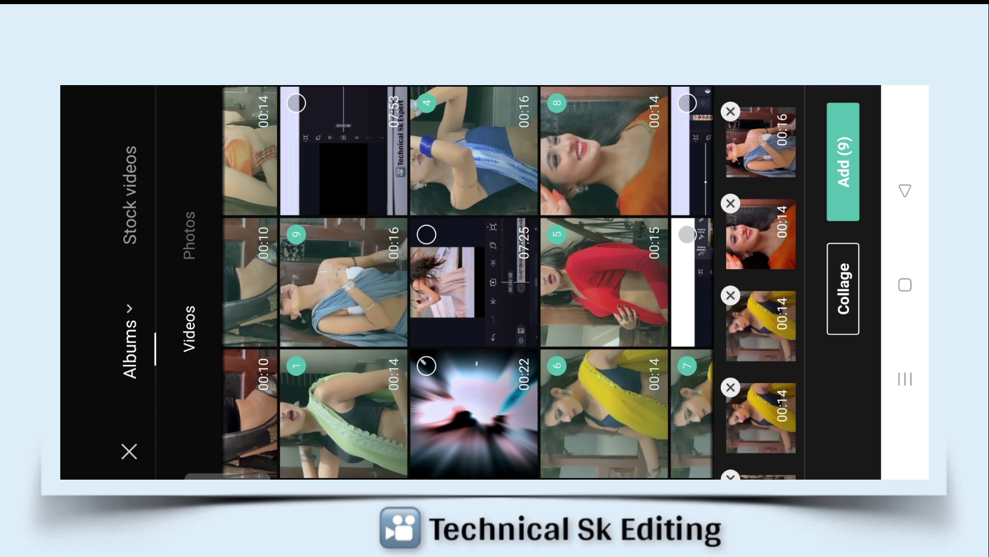
pyautogui.click(840, 151)
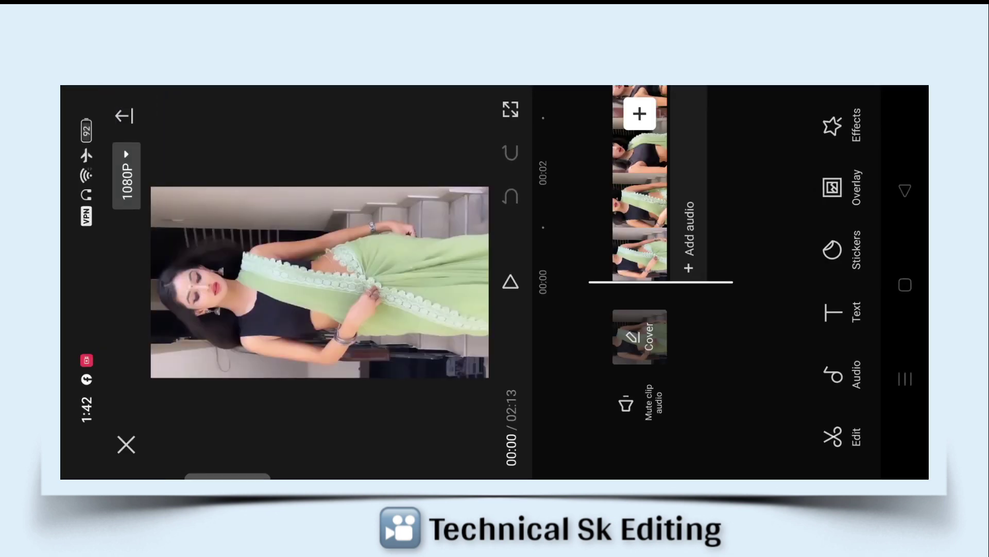
# Skim the 02:13 montage to about 00:52, then back to the start
pyautogui.moveTo(736, 186); pyautogui.dragTo(773, 281)
pyautogui.moveTo(762, 245); pyautogui.dragTo(768, 309)
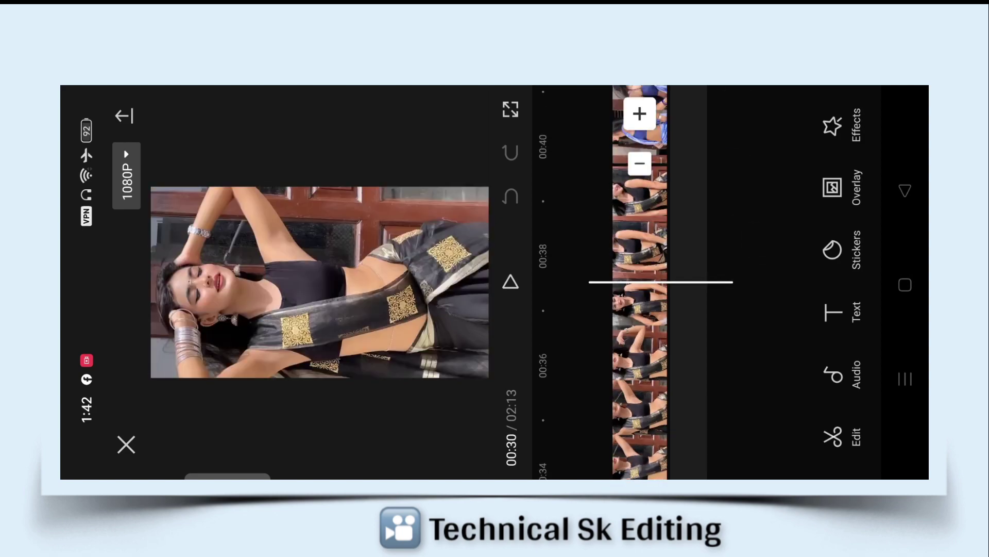
pyautogui.moveTo(747, 206)
pyautogui.mouseDown()
pyautogui.moveTo(753, 335)
pyautogui.moveTo(747, 247)
pyautogui.mouseUp()
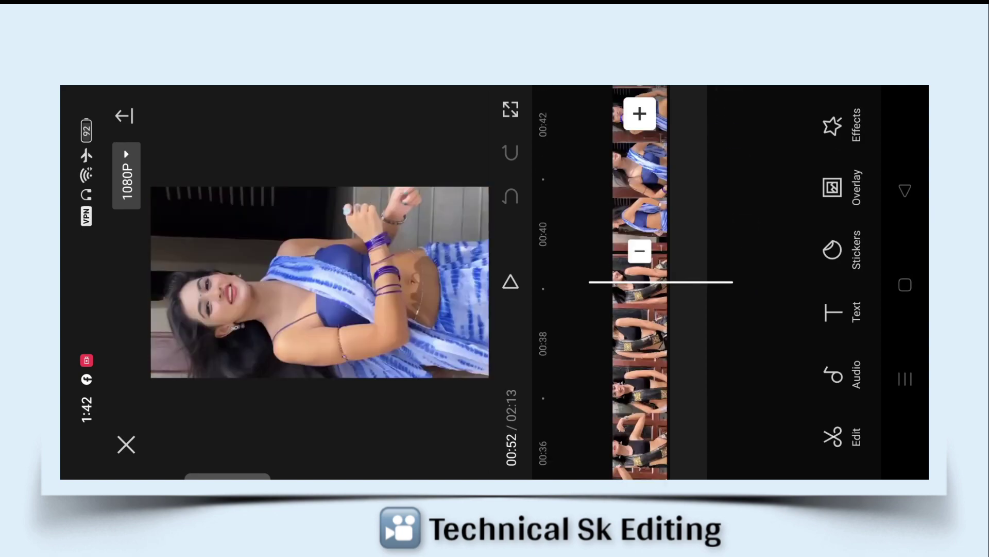
pyautogui.moveTo(747, 361); pyautogui.dragTo(747, 155)
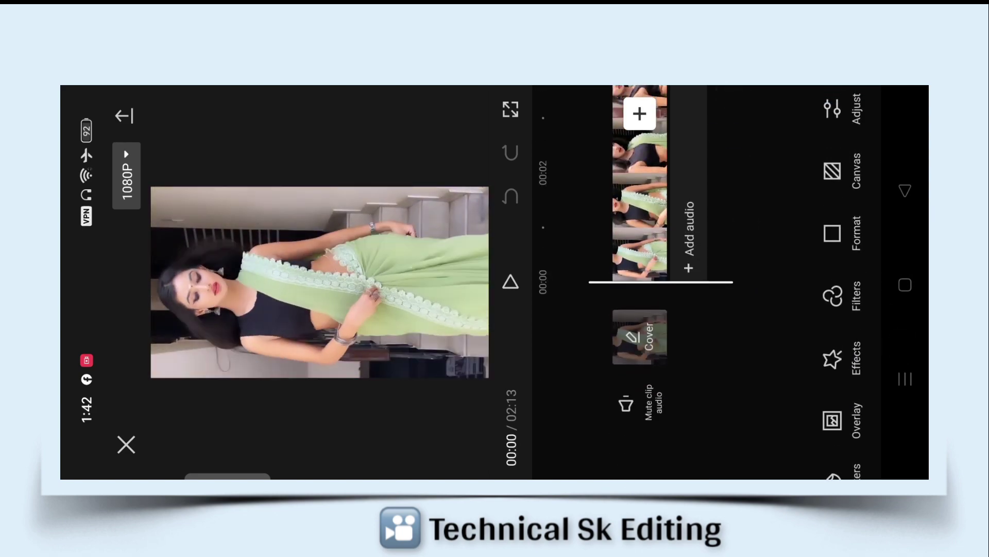
# Set the canvas format to 3:4 after briefly trying 9:16
pyautogui.click(832, 233)
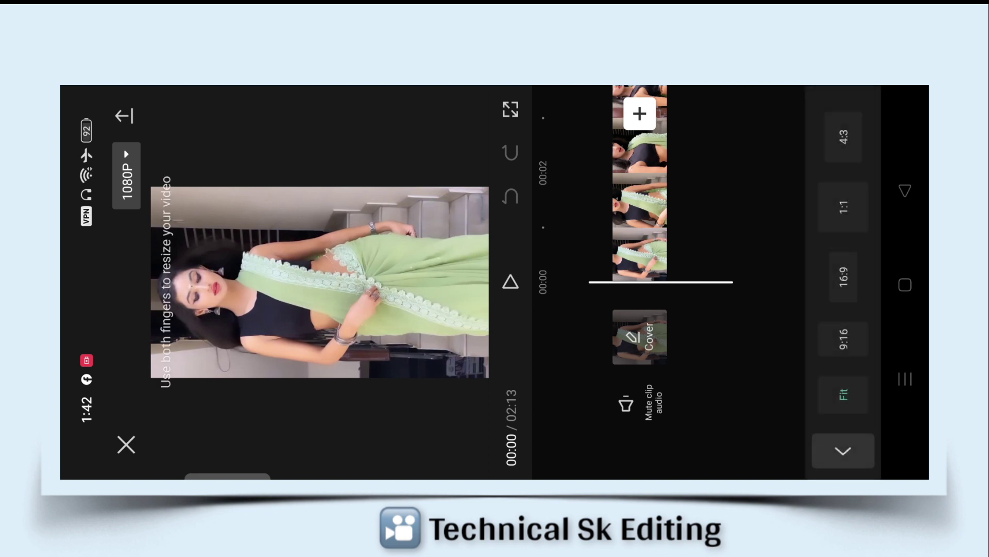
pyautogui.click(843, 339)
pyautogui.moveTo(864, 172); pyautogui.dragTo(863, 314)
pyautogui.moveTo(857, 228); pyautogui.dragTo(857, 361)
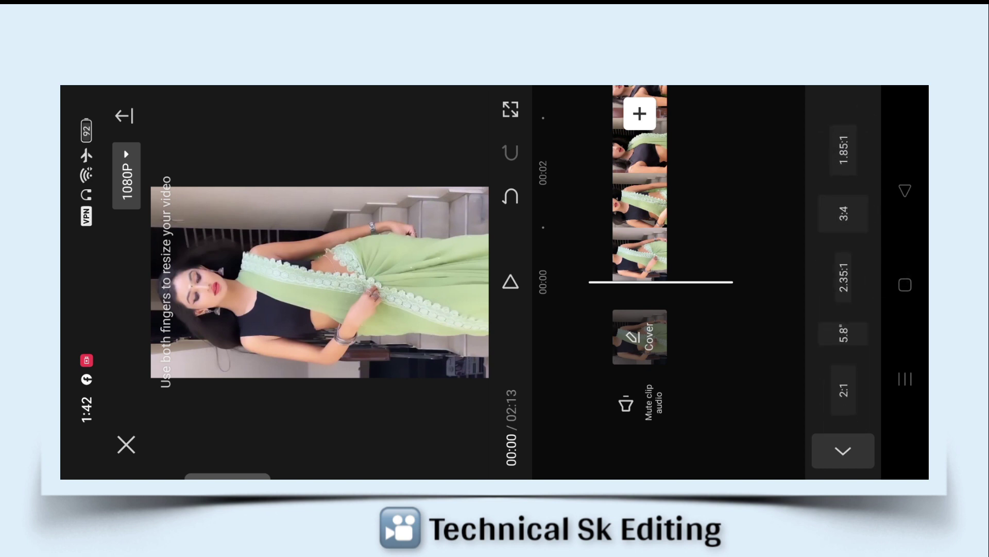
pyautogui.click(844, 213)
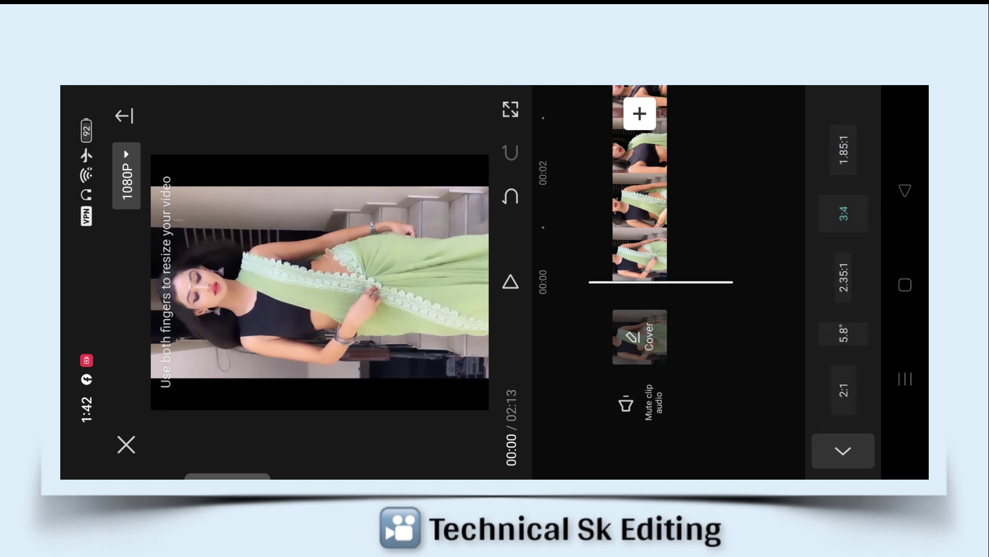
pyautogui.moveTo(753, 154); pyautogui.dragTo(753, 221)
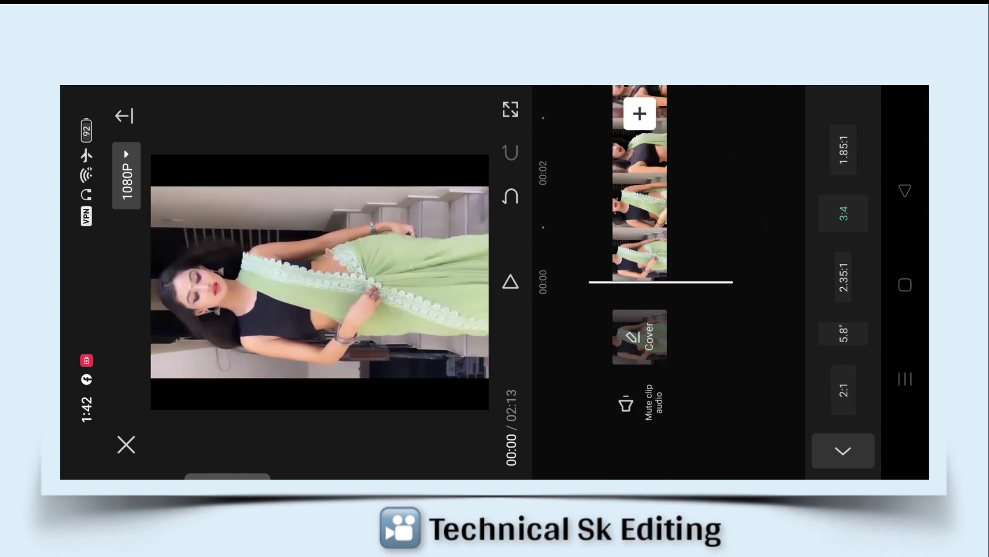
pyautogui.scroll(5, 319, 282)
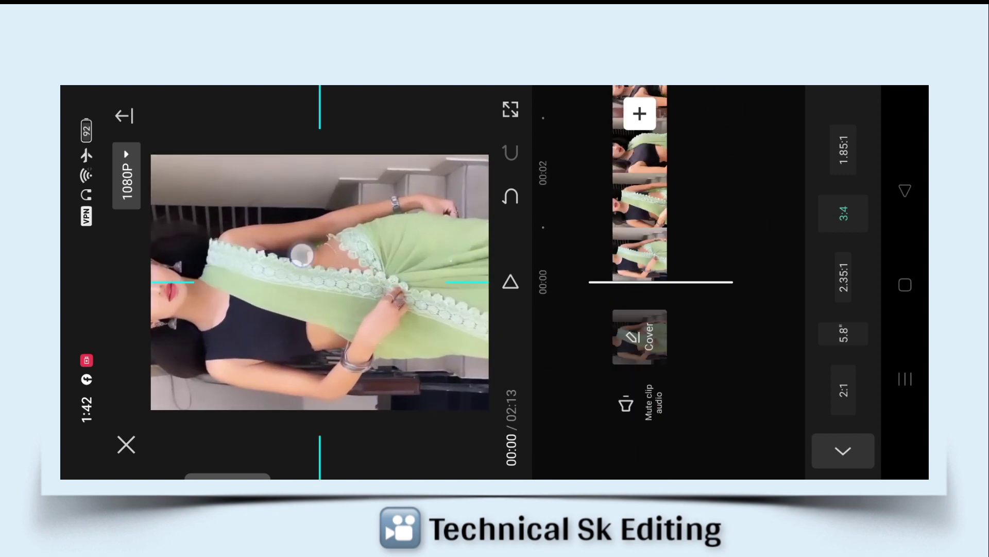
# Reposition the saree clip in the 3:4 frame to show the woman's face, then return to 00:00
pyautogui.moveTo(302, 254); pyautogui.dragTo(361, 250)
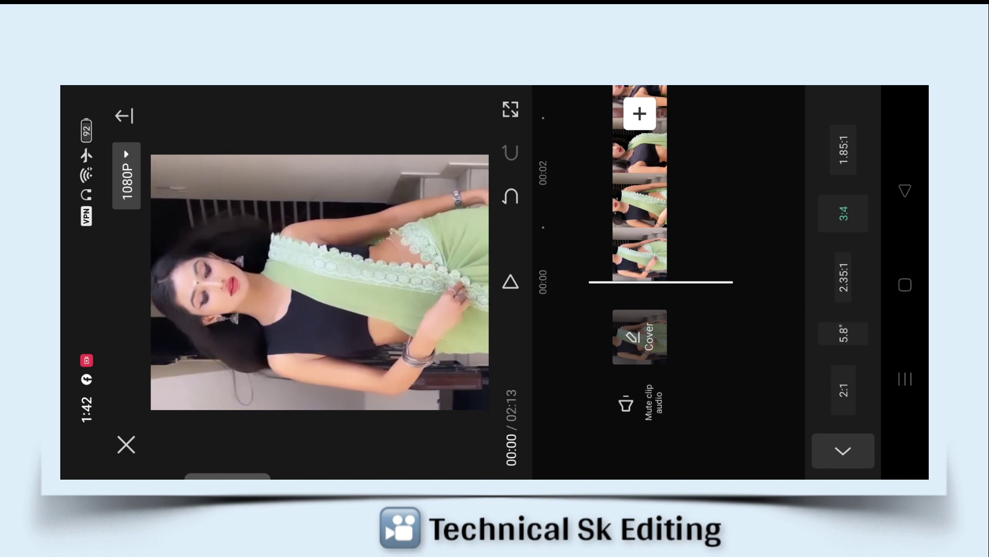
pyautogui.scroll(-5, 310, 247)
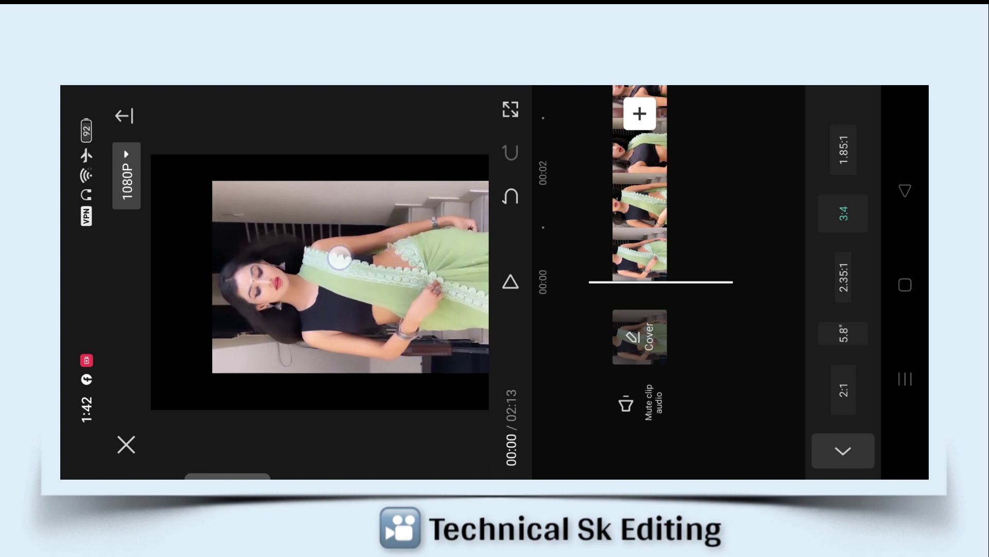
pyautogui.moveTo(289, 255); pyautogui.dragTo(276, 258)
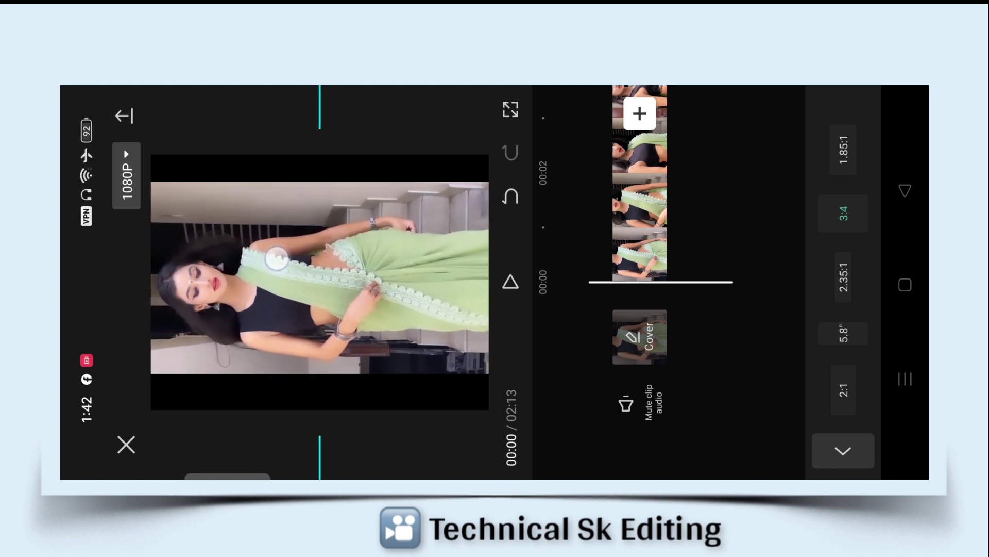
pyautogui.moveTo(736, 133); pyautogui.dragTo(751, 221)
pyautogui.click(843, 451)
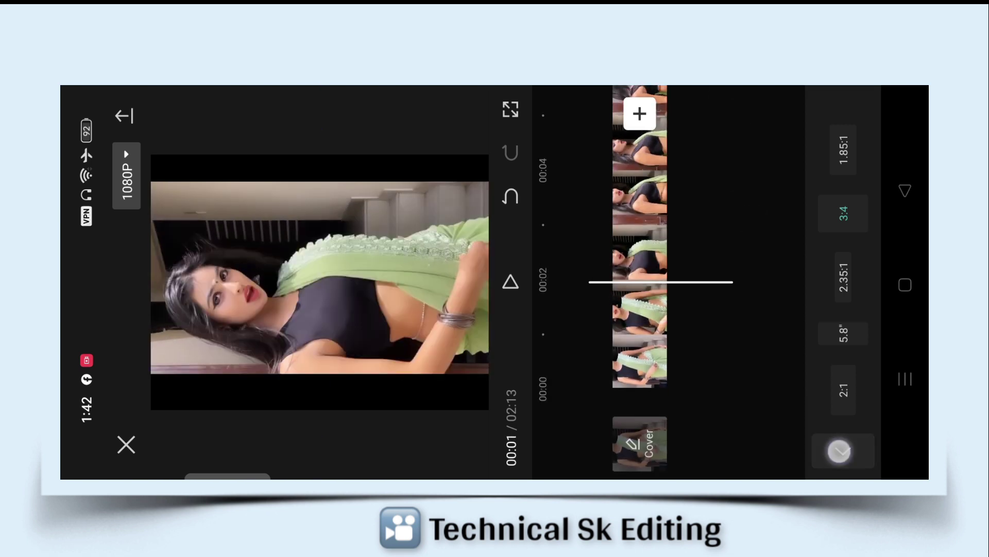
pyautogui.moveTo(639, 206); pyautogui.dragTo(639, 438)
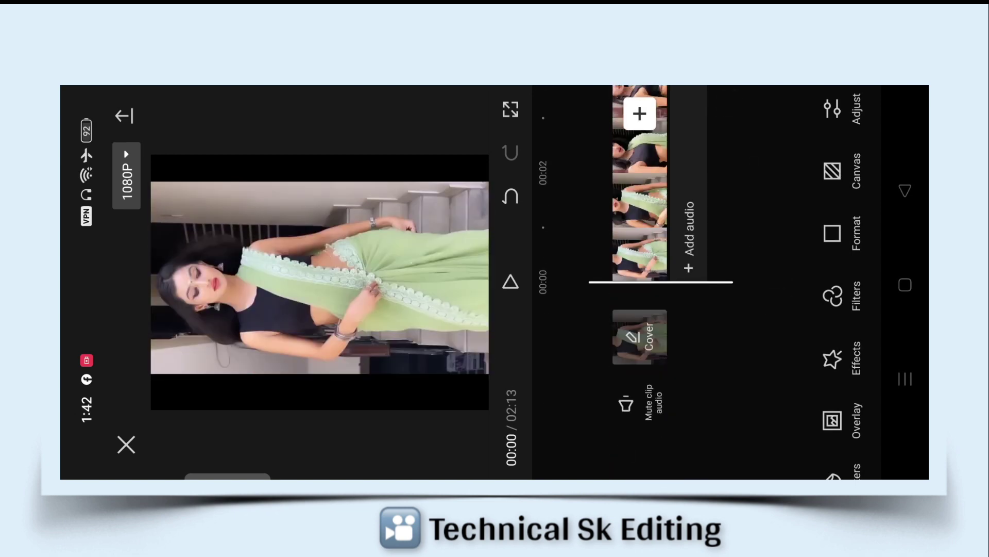
# Browse the sound library, saved sounds and device songs without adding any audio
pyautogui.click(689, 237)
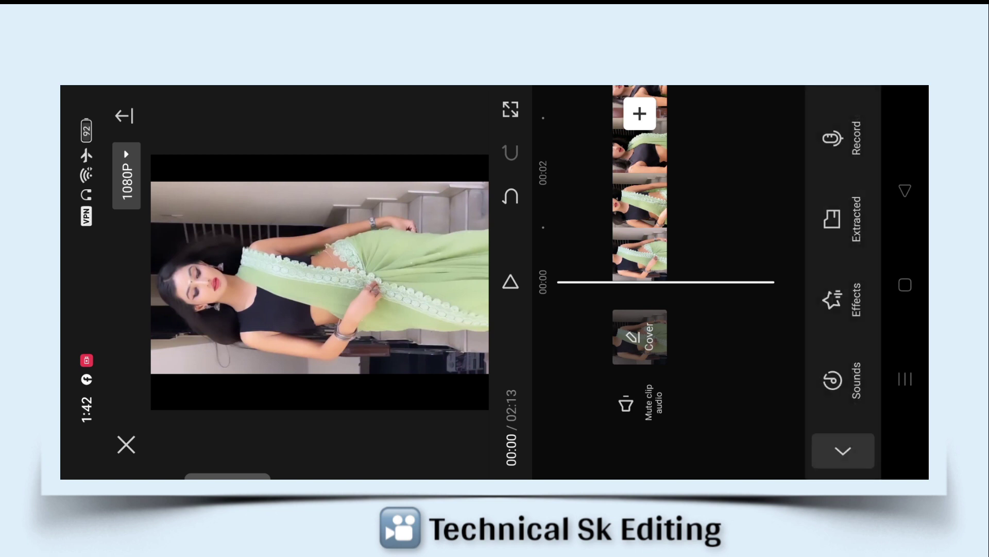
pyautogui.click(840, 380)
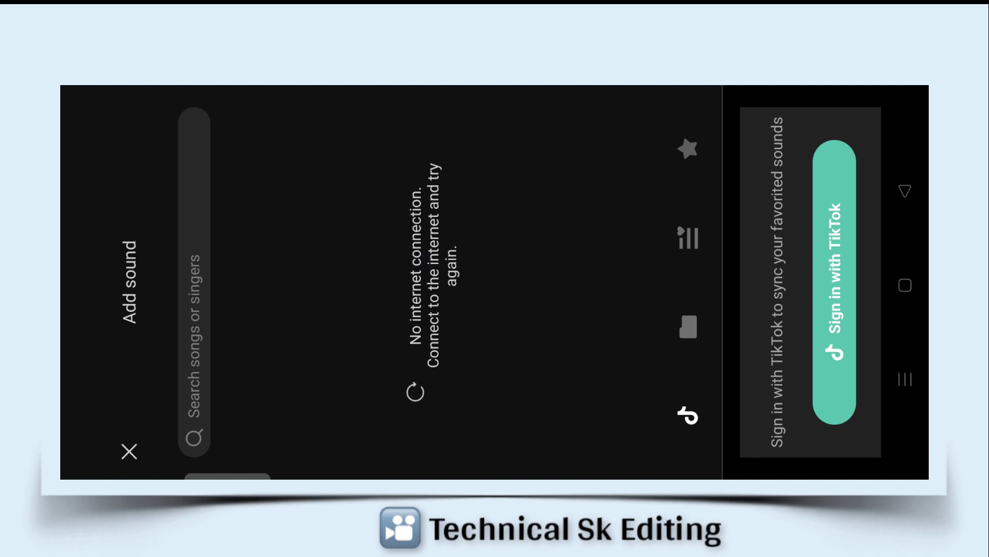
pyautogui.click(908, 188)
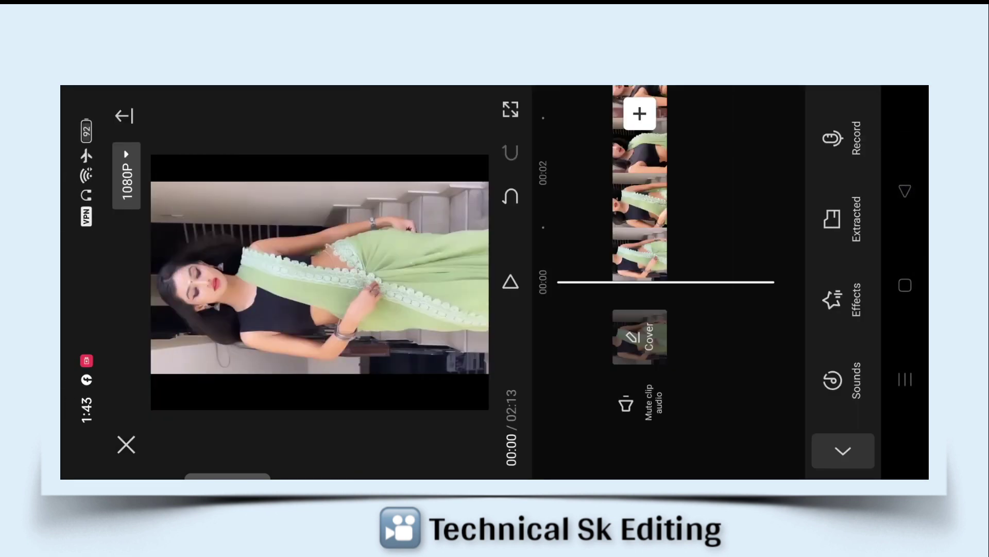
pyautogui.click(137, 409)
pyautogui.click(196, 406)
pyautogui.moveTo(758, 201); pyautogui.dragTo(748, 153)
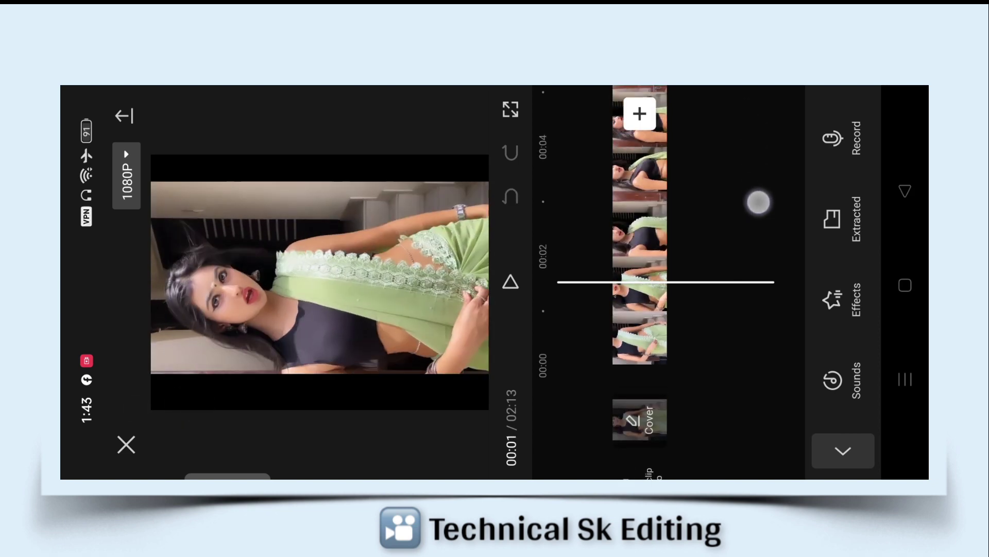
pyautogui.click(845, 375)
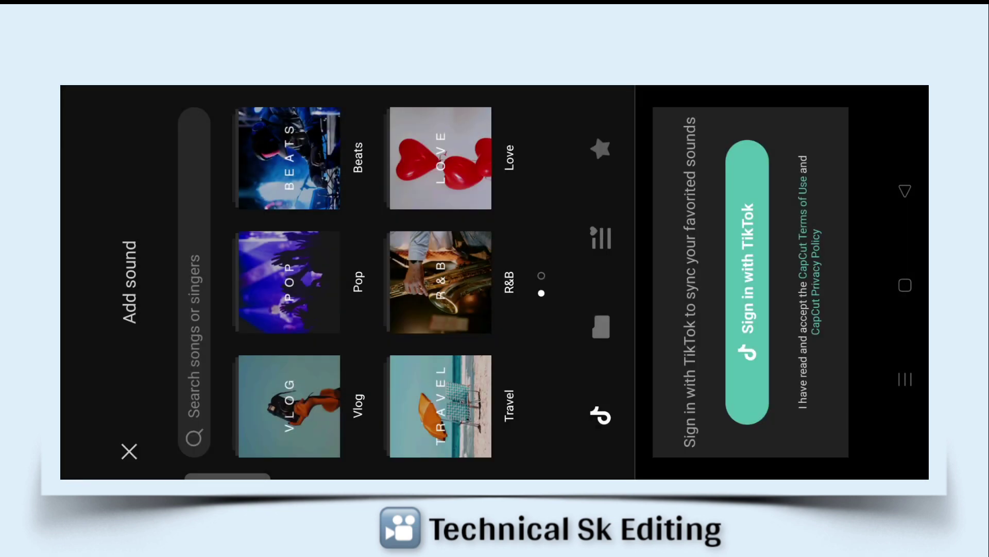
pyautogui.click(601, 327)
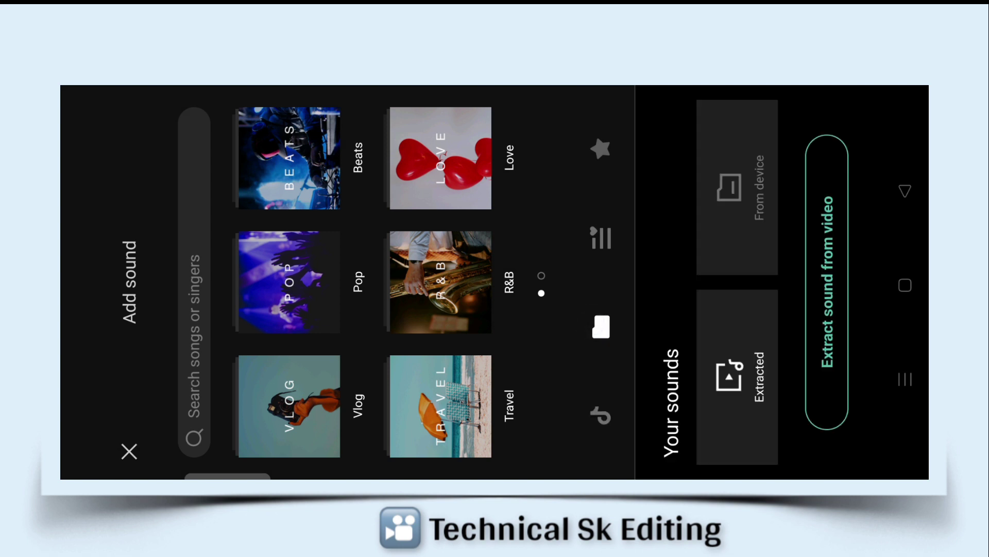
pyautogui.click(737, 186)
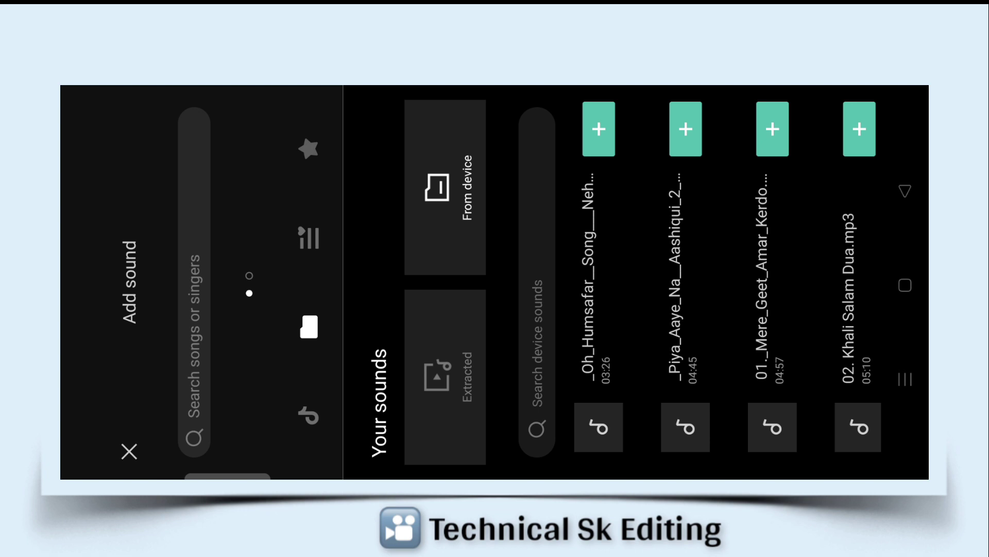
pyautogui.press('Escape')
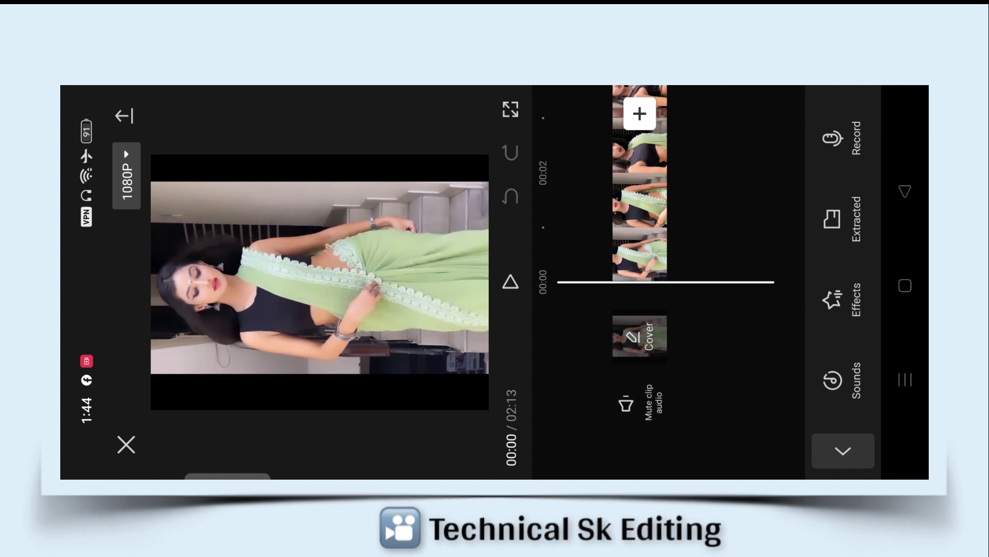
# Import only the sound of the blue saree video as an extracted audio track
pyautogui.click(838, 219)
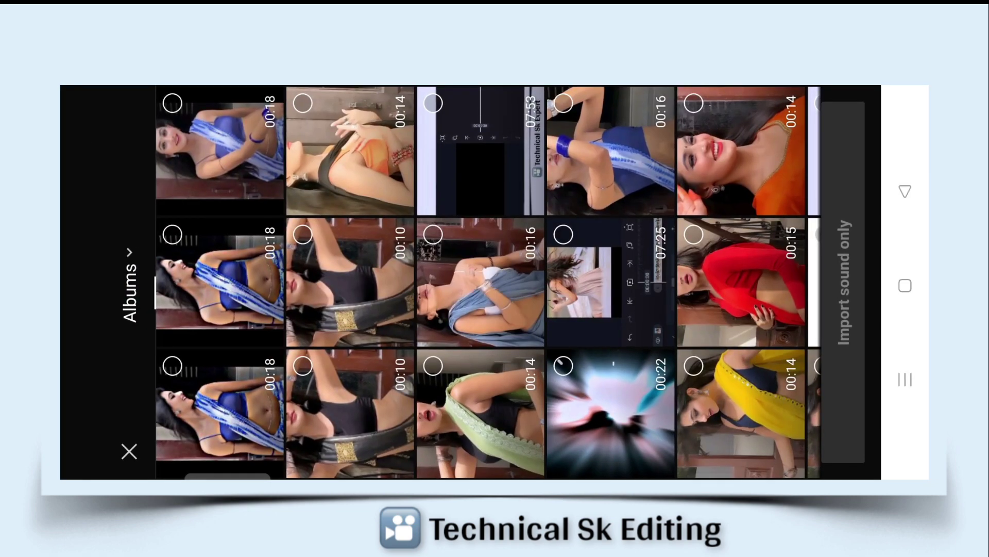
pyautogui.click(172, 365)
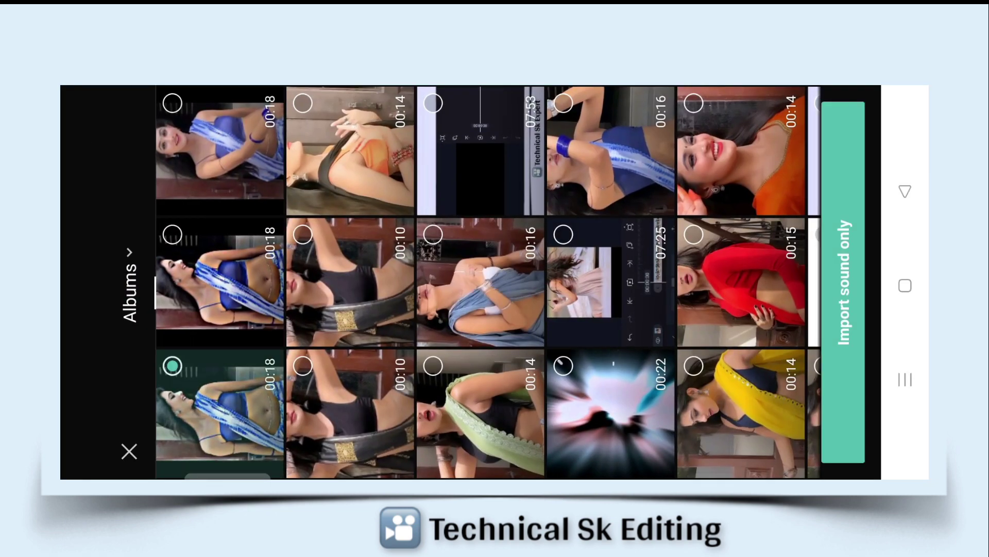
pyautogui.click(843, 283)
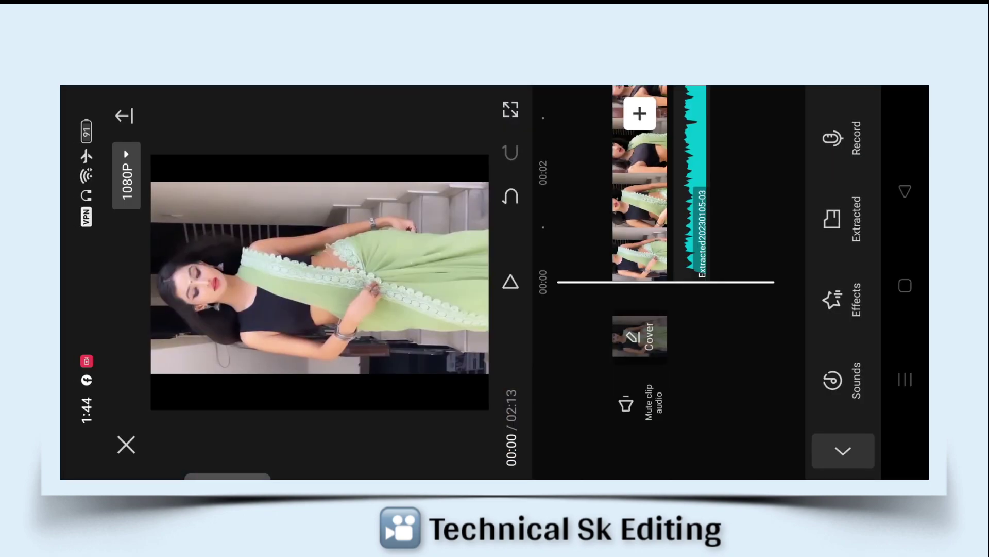
# Move about one second into the montage, select the extracted audio and open Match cut
pyautogui.moveTo(707, 128); pyautogui.dragTo(707, 335)
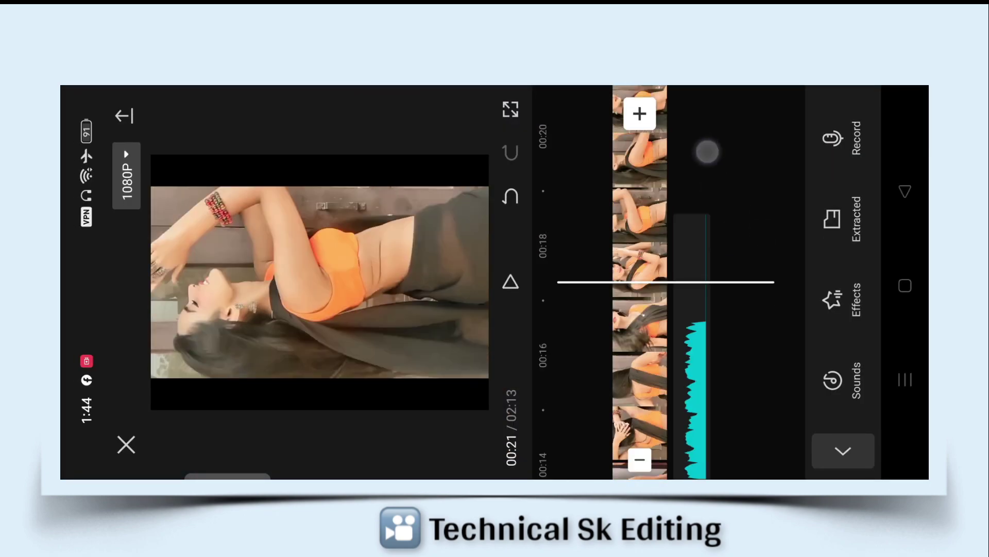
pyautogui.moveTo(707, 151); pyautogui.dragTo(707, 93)
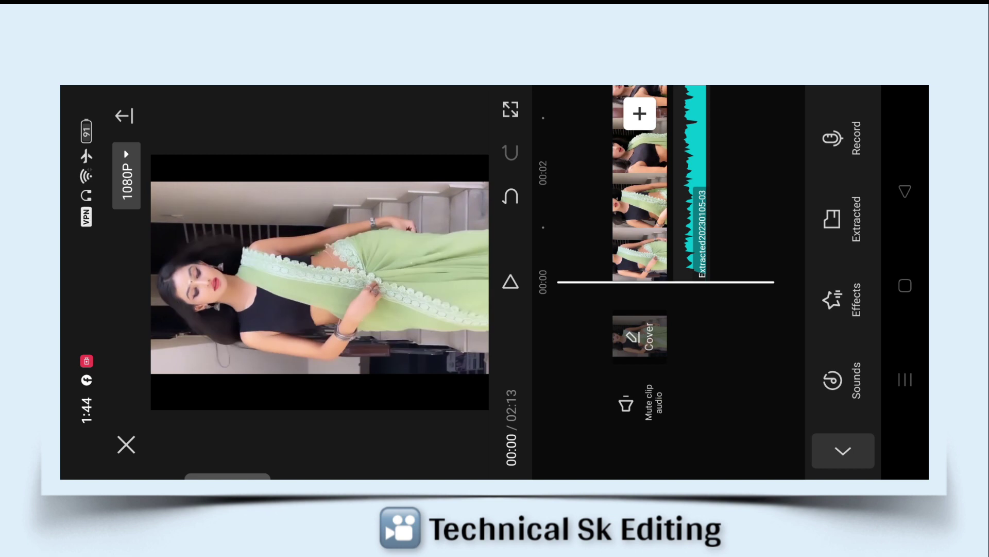
pyautogui.moveTo(707, 206); pyautogui.dragTo(707, 296)
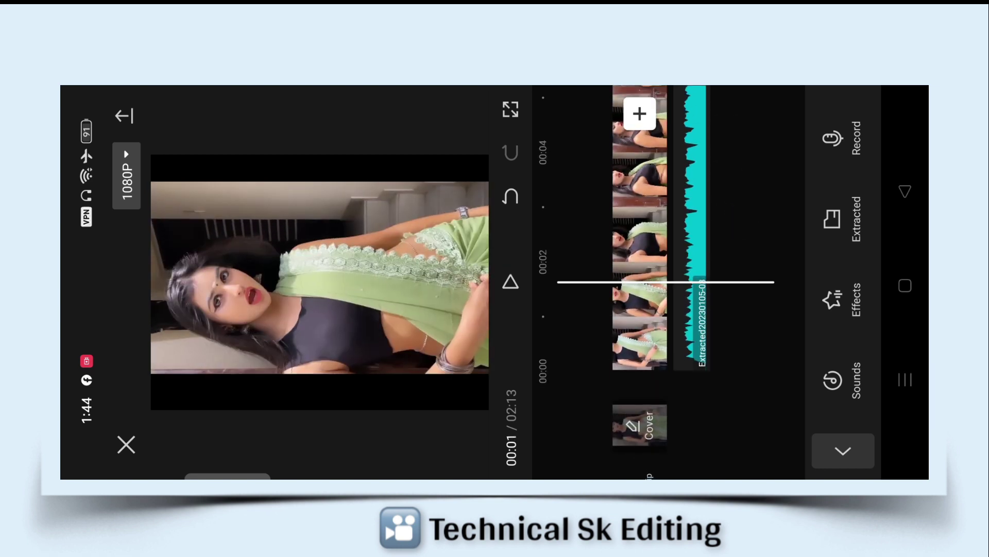
pyautogui.click(694, 243)
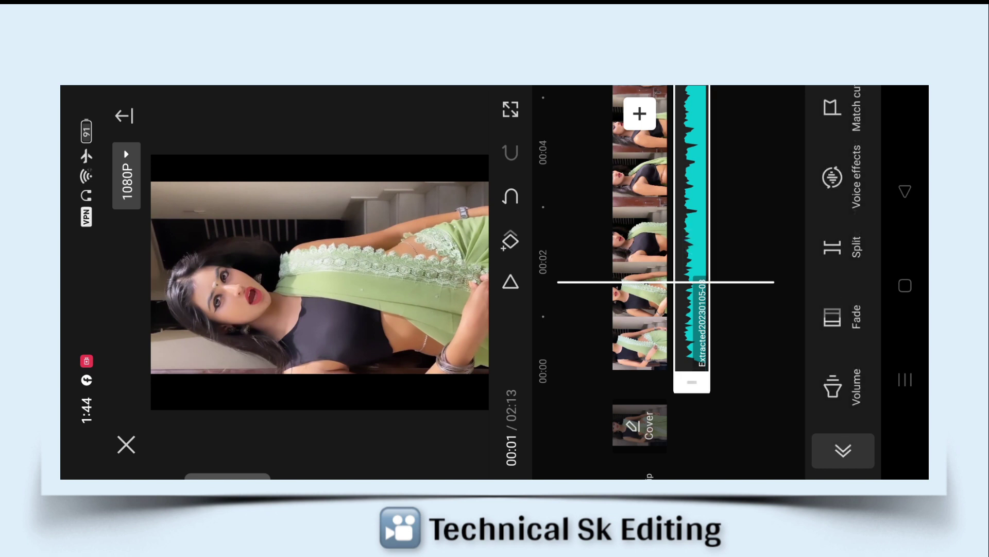
pyautogui.moveTo(842, 206); pyautogui.dragTo(843, 337)
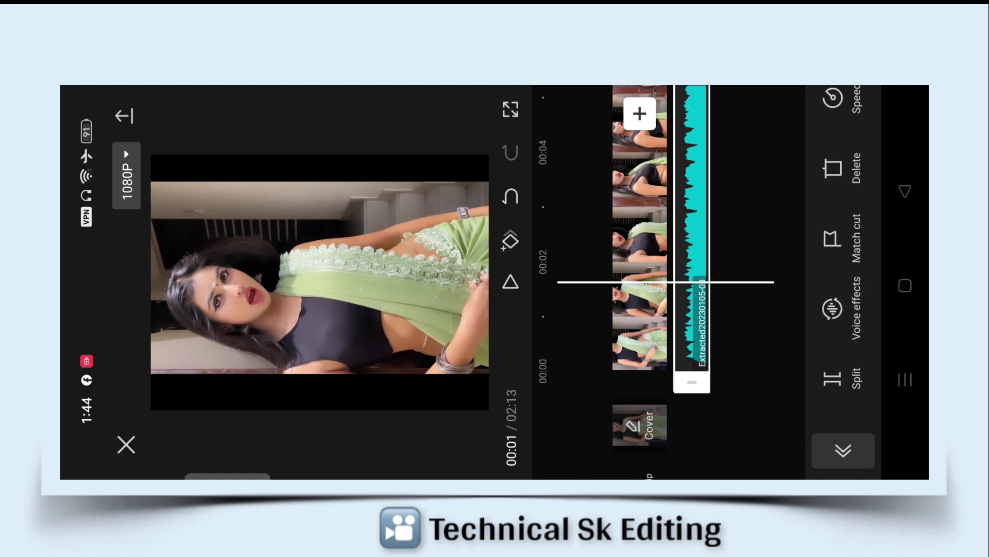
pyautogui.click(832, 238)
pyautogui.moveTo(647, 196)
pyautogui.mouseDown()
pyautogui.moveTo(647, 108)
pyautogui.moveTo(665, 228)
pyautogui.mouseUp()
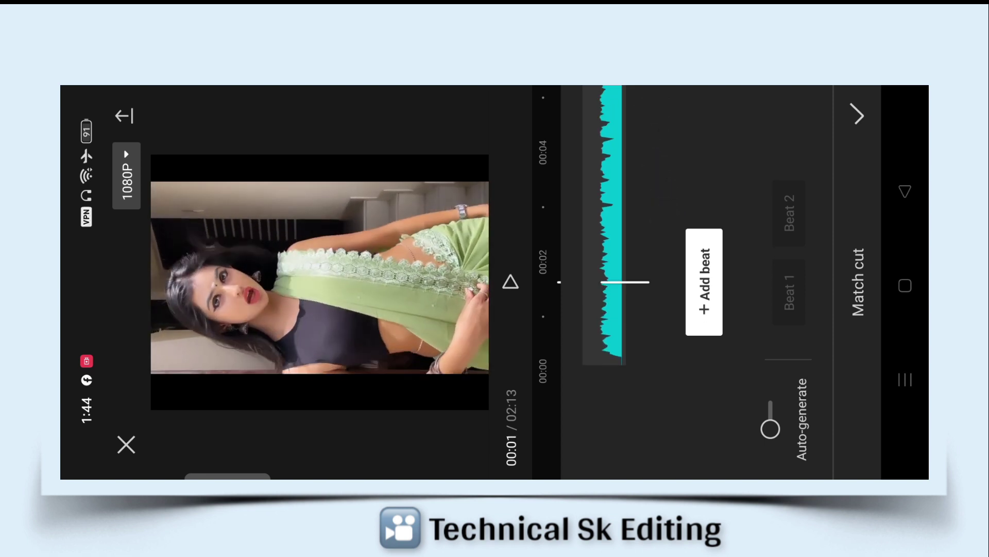
# Add beat markers at the first four beat positions, including one around 00:03
pyautogui.click(684, 279)
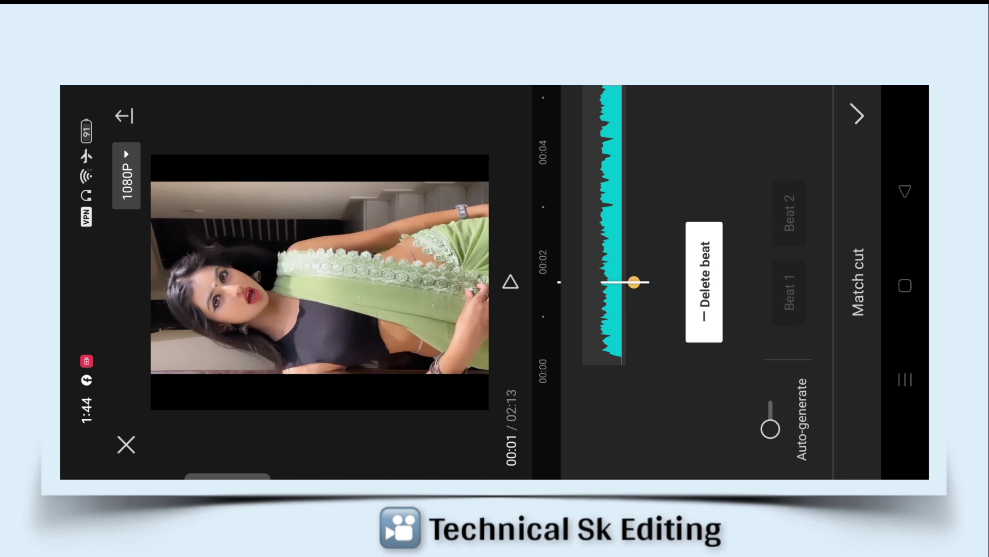
pyautogui.click(705, 273)
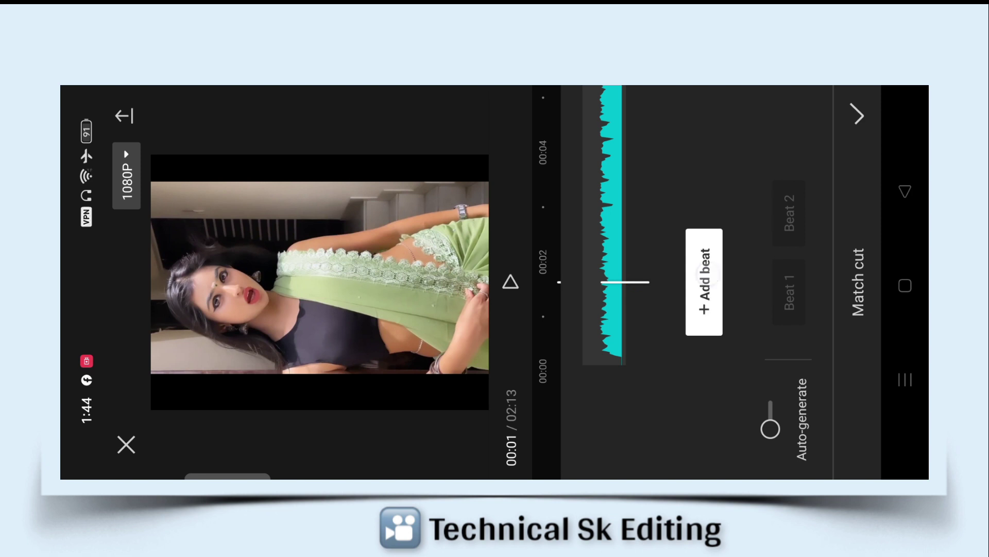
pyautogui.click(705, 281)
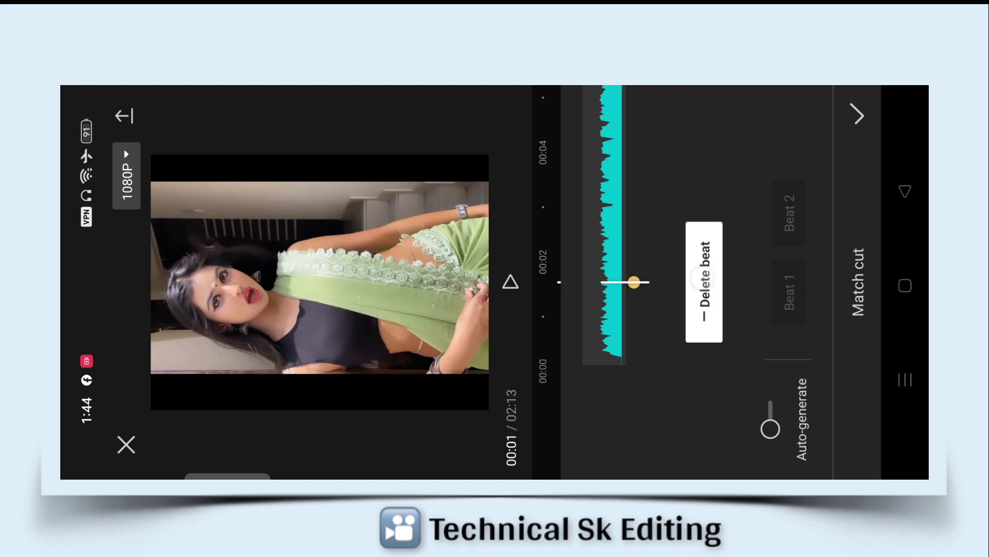
pyautogui.moveTo(665, 161); pyautogui.dragTo(685, 219)
pyautogui.click(700, 279)
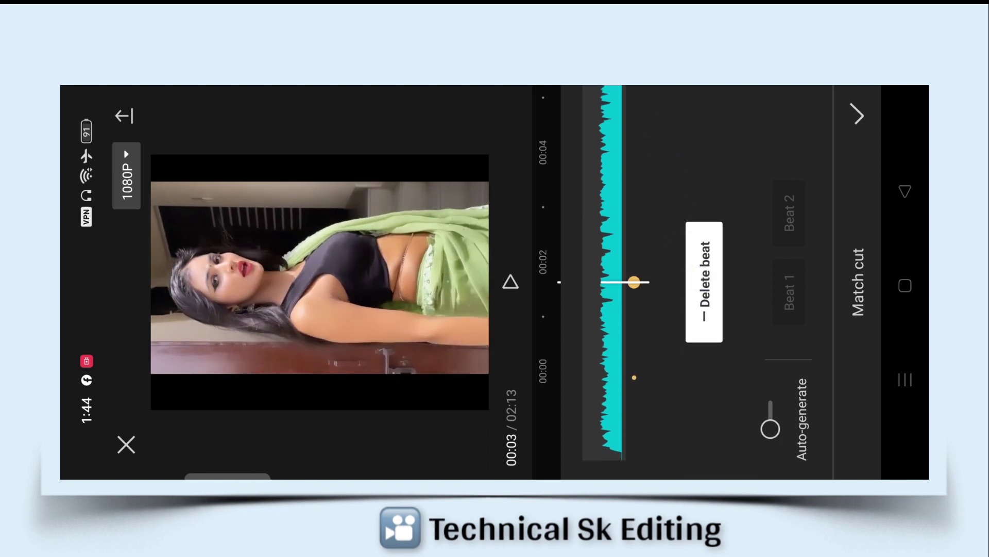
pyautogui.moveTo(663, 121); pyautogui.dragTo(687, 225)
pyautogui.click(705, 278)
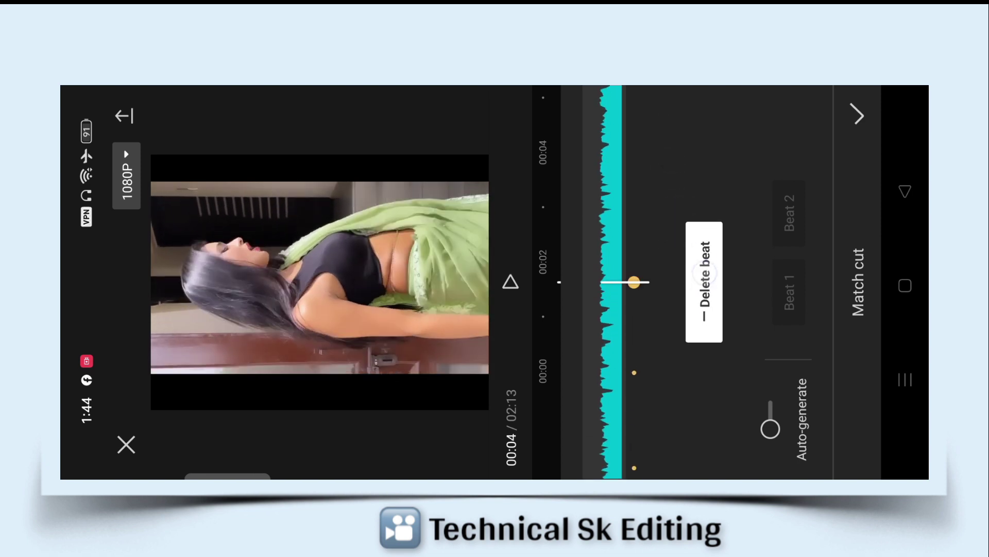
pyautogui.moveTo(667, 134); pyautogui.dragTo(691, 221)
pyautogui.click(704, 281)
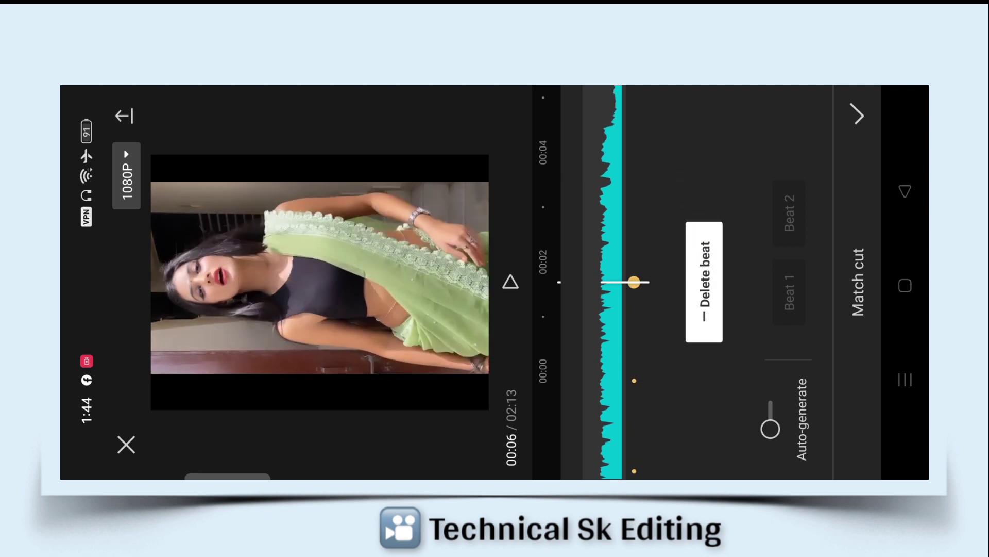
# Add beat markers around 00:10, 00:12 and 00:16, then confirm the markers and return to the start
pyautogui.moveTo(669, 143); pyautogui.dragTo(714, 289)
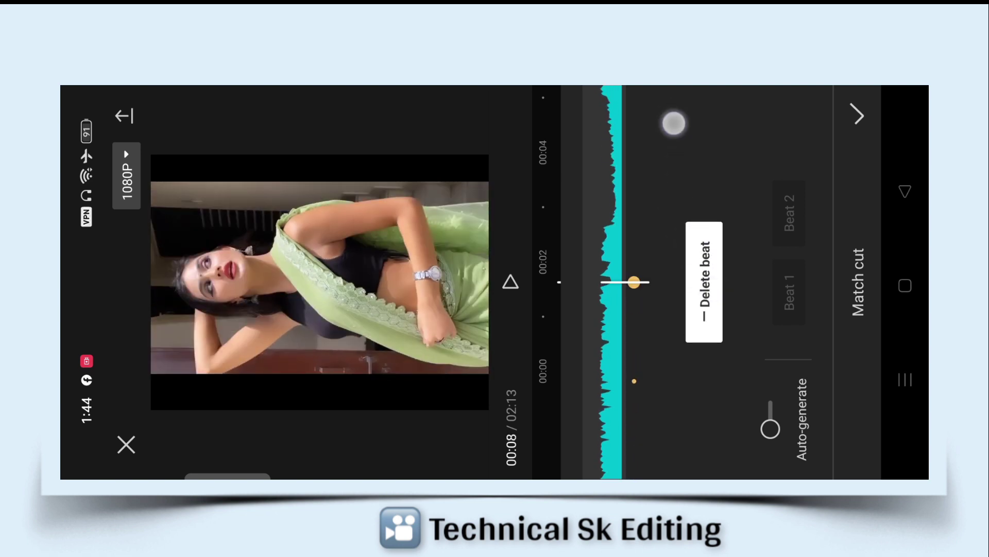
pyautogui.moveTo(674, 123)
pyautogui.mouseDown()
pyautogui.moveTo(696, 210)
pyautogui.moveTo(691, 256)
pyautogui.mouseUp()
pyautogui.click(704, 281)
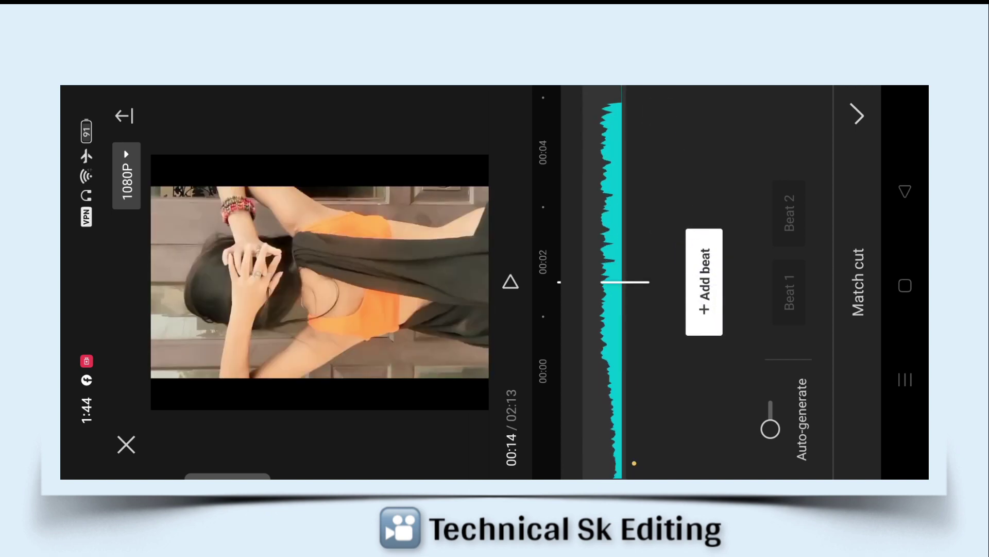
pyautogui.moveTo(654, 157)
pyautogui.mouseDown()
pyautogui.moveTo(673, 178)
pyautogui.moveTo(669, 168)
pyautogui.mouseUp()
pyautogui.click(704, 281)
pyautogui.click(704, 281)
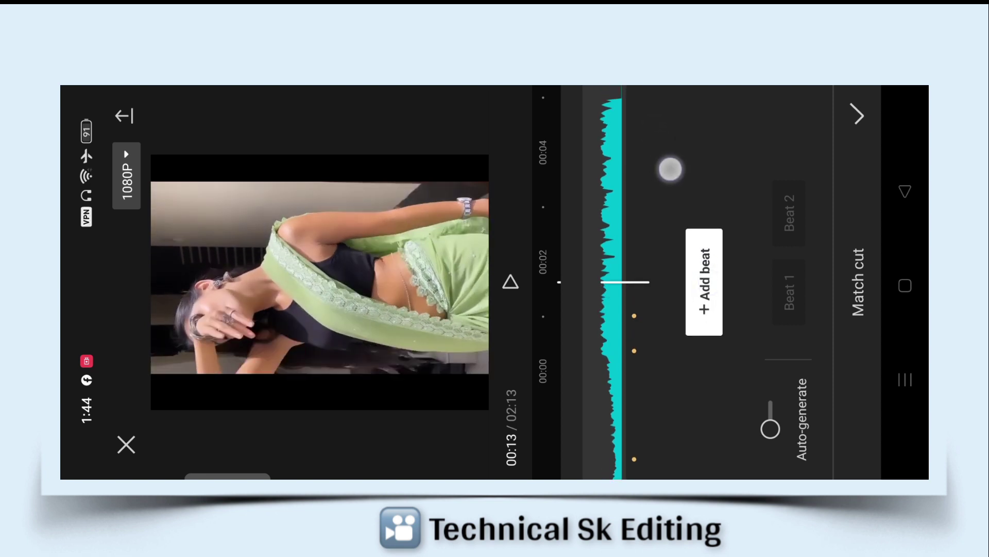
pyautogui.moveTo(650, 120)
pyautogui.mouseDown()
pyautogui.moveTo(663, 170)
pyautogui.moveTo(662, 124)
pyautogui.moveTo(688, 213)
pyautogui.mouseUp()
pyautogui.click(704, 282)
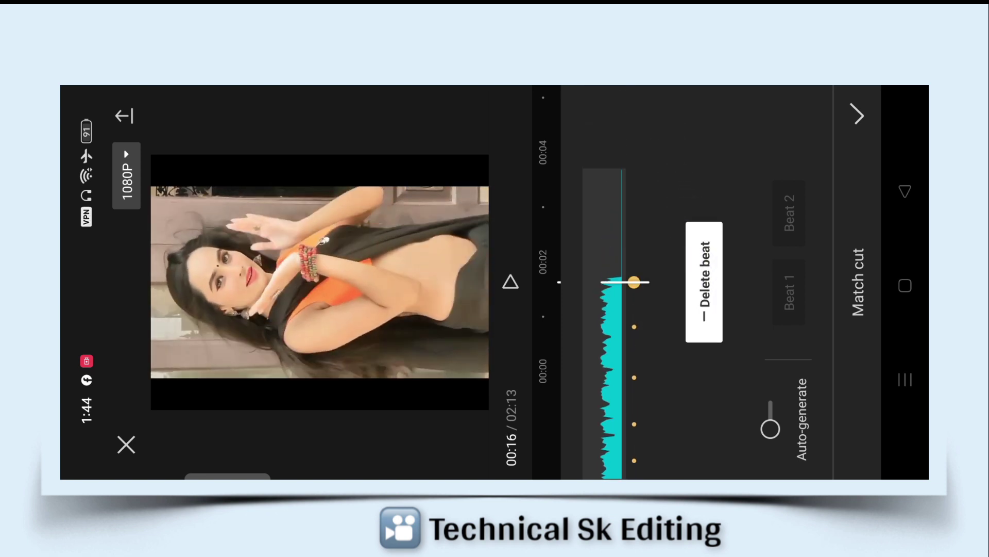
pyautogui.moveTo(644, 335); pyautogui.dragTo(644, 154)
pyautogui.moveTo(644, 335); pyautogui.dragTo(644, 129)
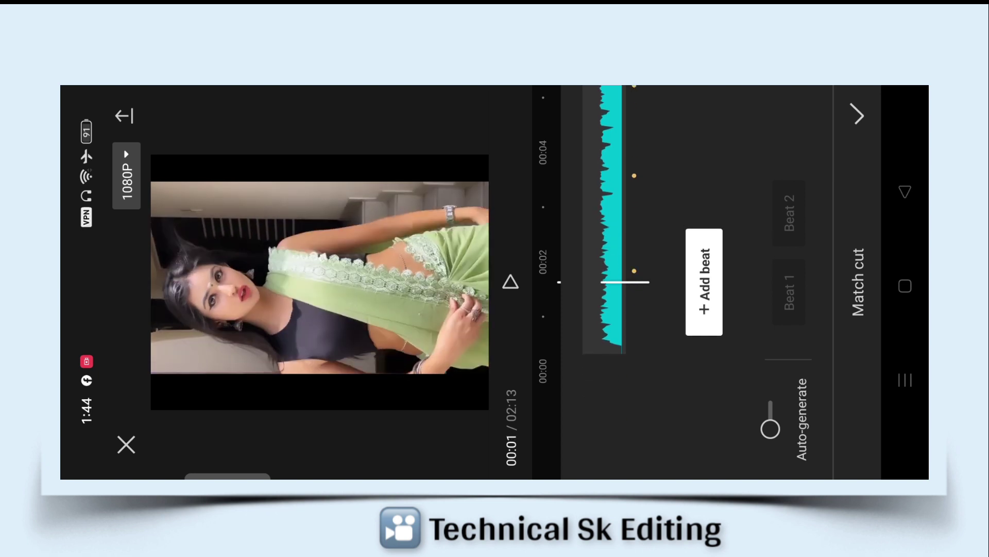
pyautogui.click(858, 115)
pyautogui.moveTo(757, 236); pyautogui.dragTo(758, 205)
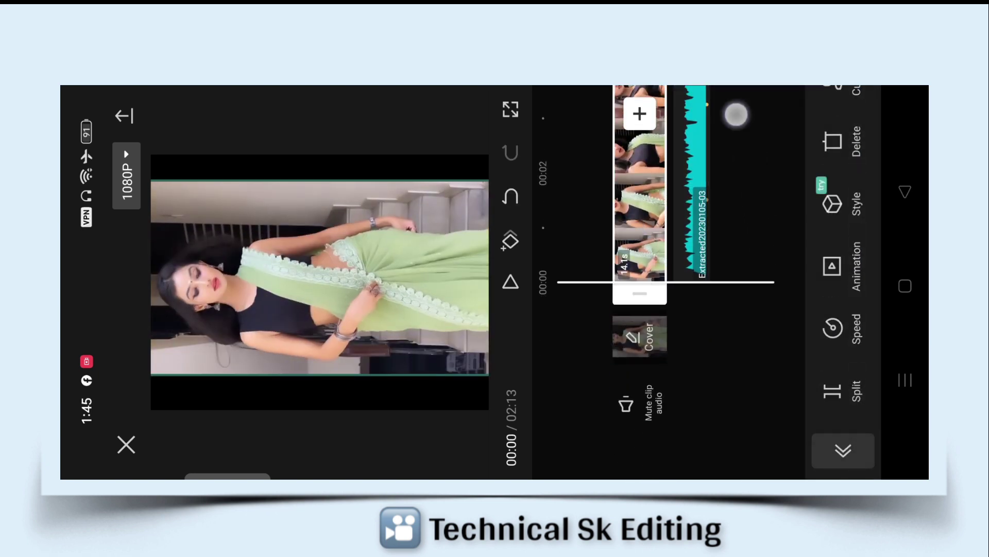
# Split the green saree clip at 00:02 and delete the 2.1s piece
pyautogui.moveTo(737, 114); pyautogui.dragTo(751, 276)
pyautogui.moveTo(742, 144)
pyautogui.mouseDown()
pyautogui.moveTo(747, 268)
pyautogui.moveTo(742, 106)
pyautogui.moveTo(746, 242)
pyautogui.mouseUp()
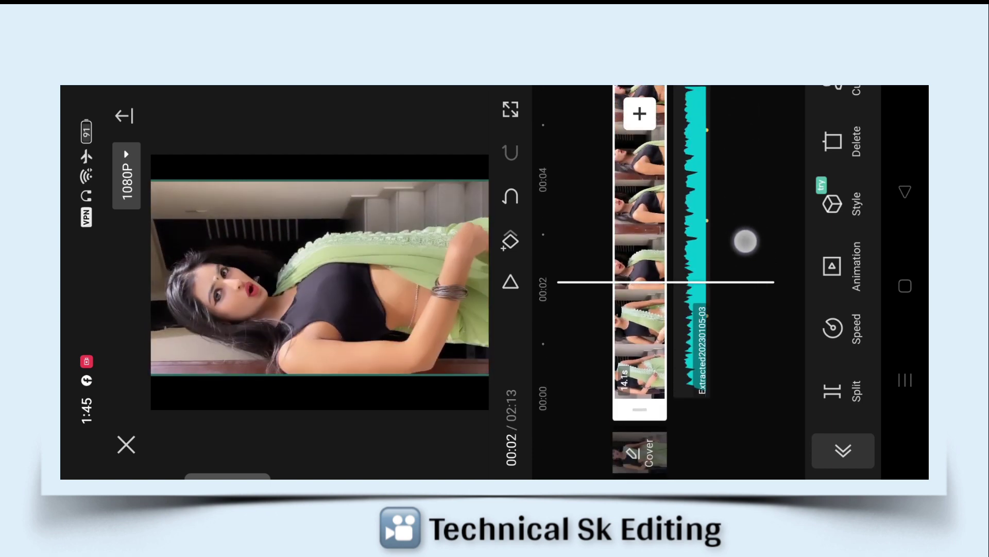
pyautogui.click(837, 382)
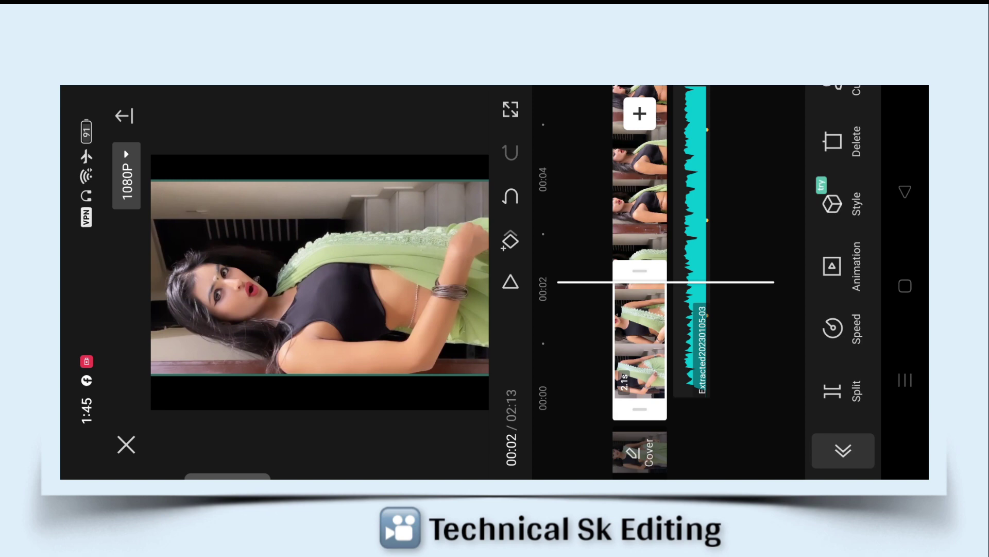
pyautogui.click(837, 140)
# Set the clip's volume to 0 and delete the leftover 11.9s green saree clip
pyautogui.moveTo(747, 129); pyautogui.dragTo(747, 187)
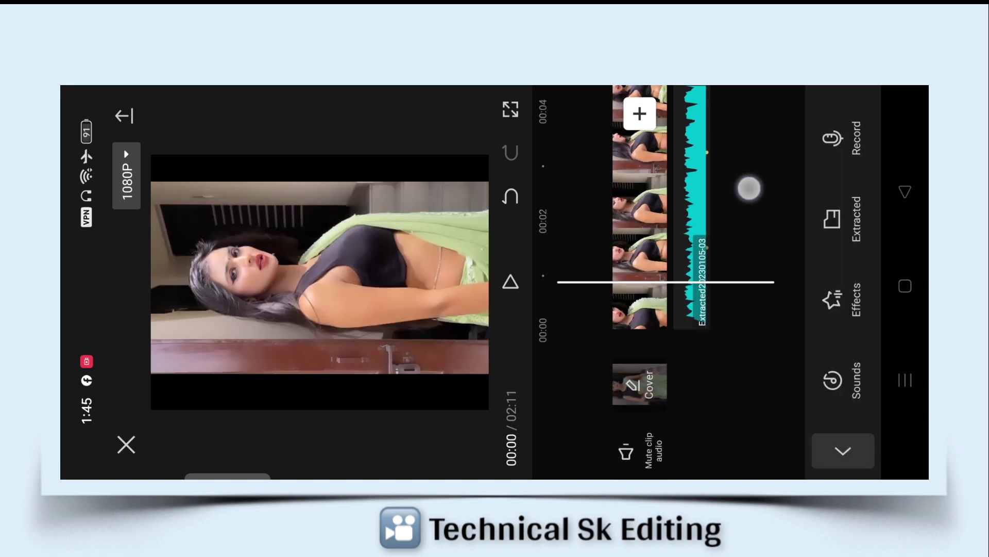
pyautogui.moveTo(832, 217); pyautogui.dragTo(832, 402)
pyautogui.click(839, 205)
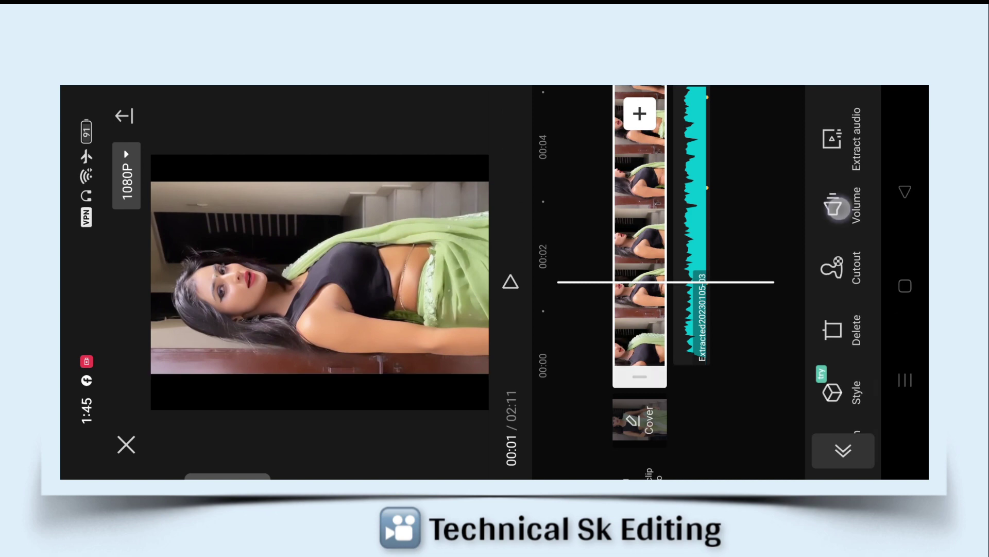
pyautogui.click(871, 114)
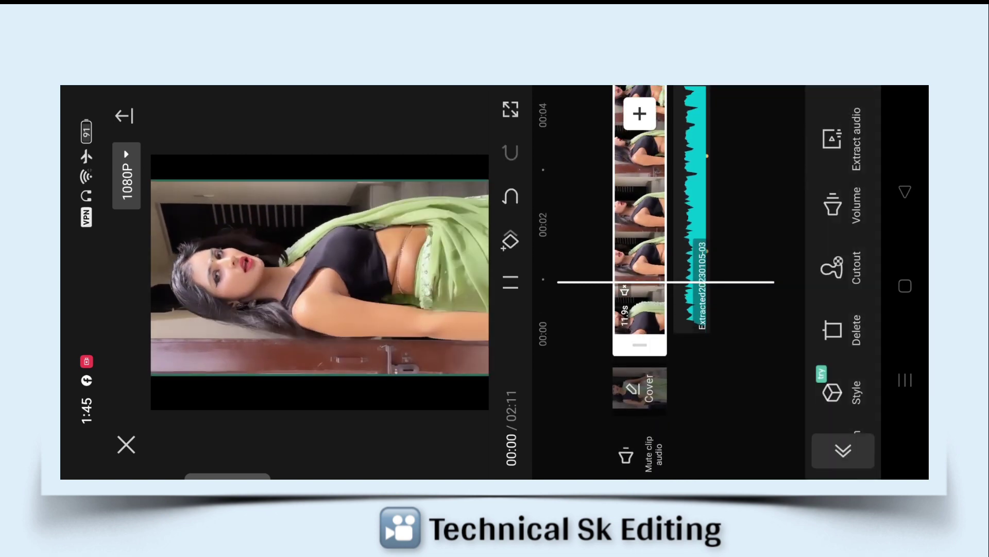
pyautogui.click(740, 192)
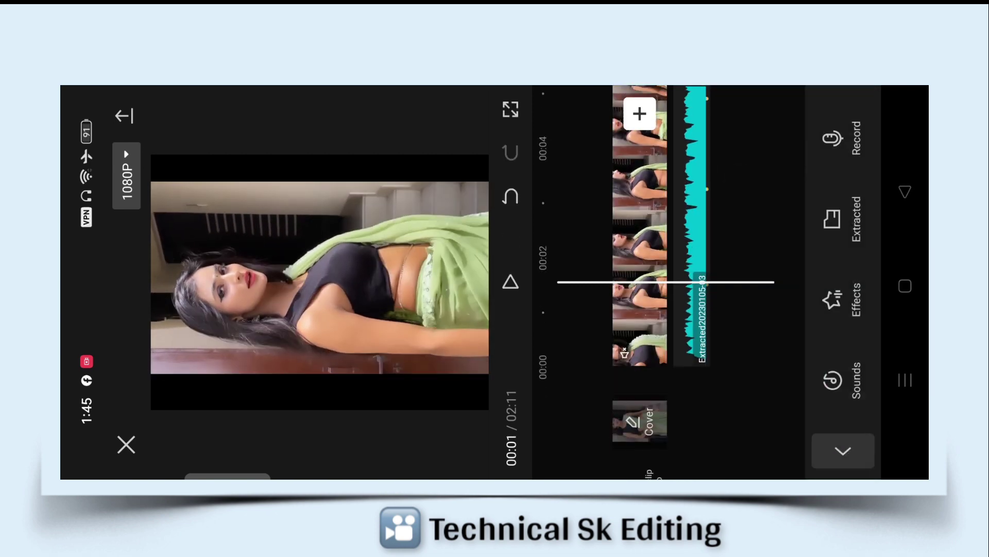
pyautogui.click(639, 244)
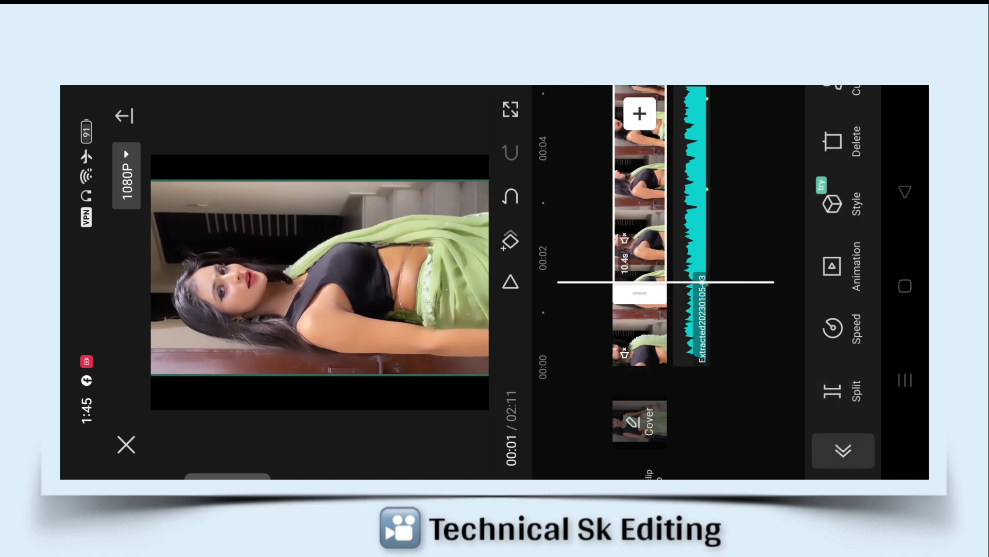
pyautogui.click(858, 149)
# Split the orange saree clip and delete its 12.9s remainder
pyautogui.moveTo(729, 128); pyautogui.dragTo(731, 166)
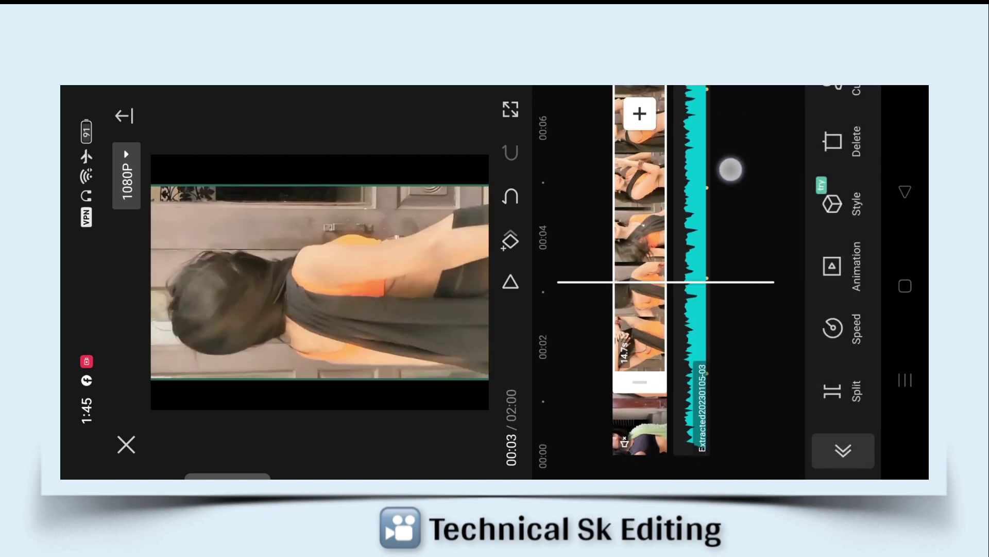
pyautogui.click(831, 392)
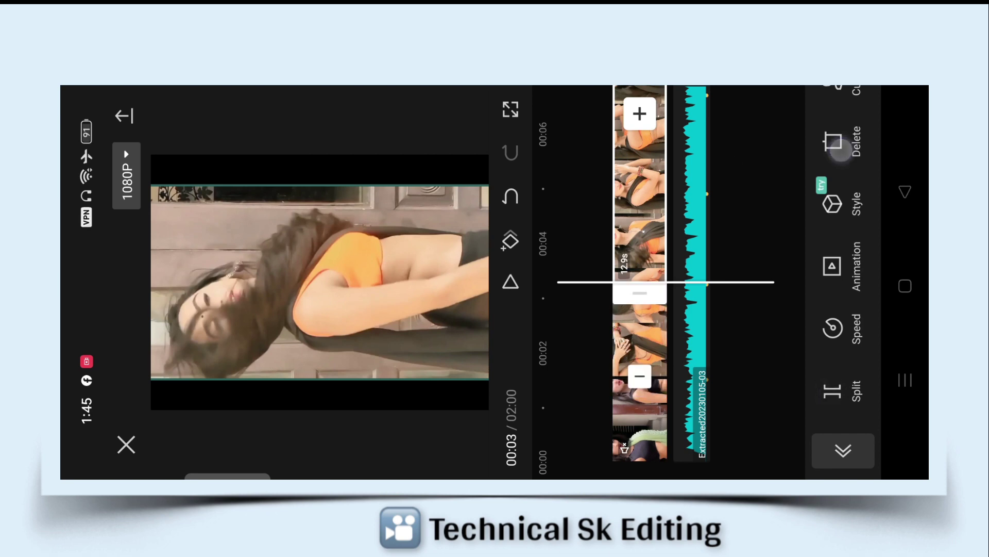
pyautogui.moveTo(755, 121); pyautogui.dragTo(759, 166)
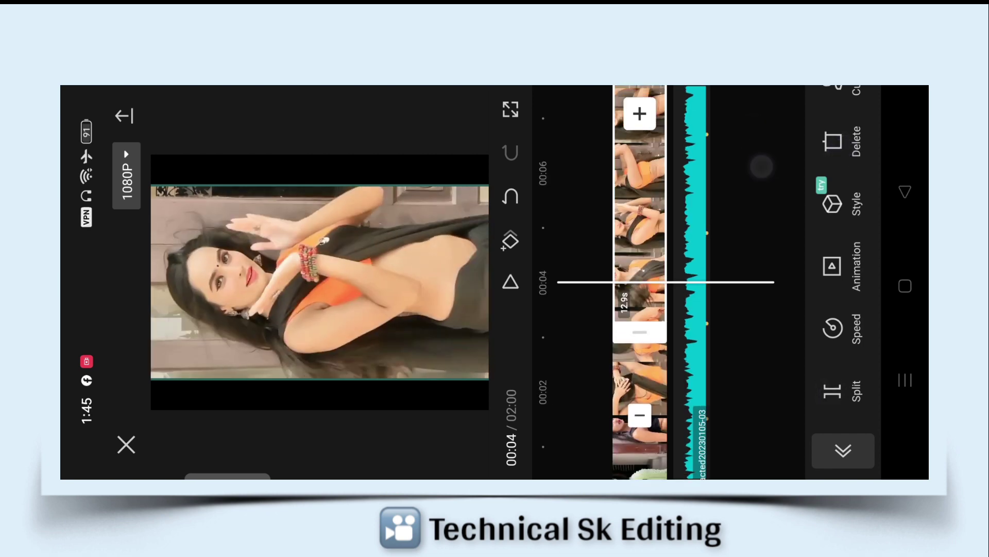
pyautogui.click(832, 141)
# Mute the short 1.7s orange piece by setting its volume to 0
pyautogui.moveTo(734, 232); pyautogui.dragTo(734, 187)
pyautogui.click(640, 289)
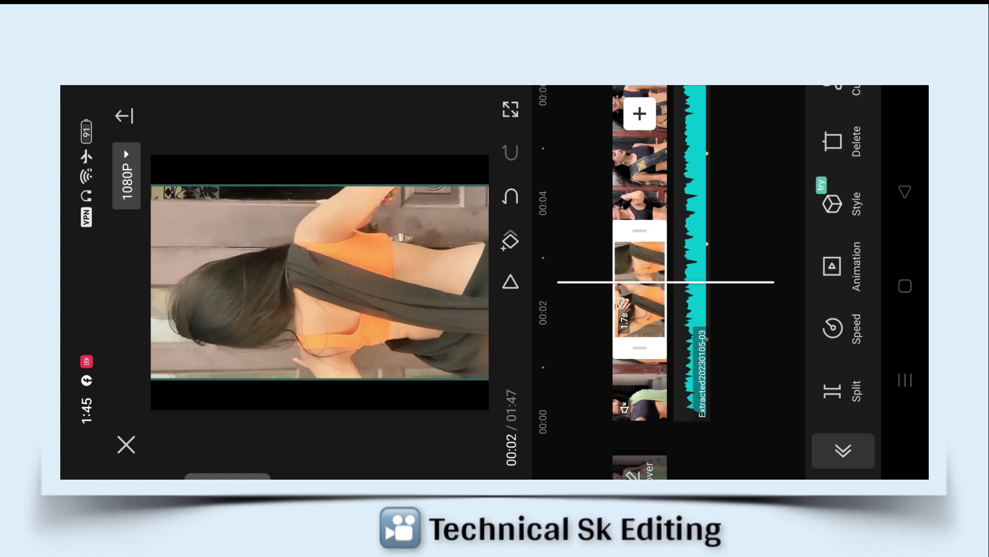
pyautogui.moveTo(845, 154); pyautogui.dragTo(846, 384)
pyautogui.click(837, 242)
pyautogui.moveTo(770, 300); pyautogui.dragTo(772, 400)
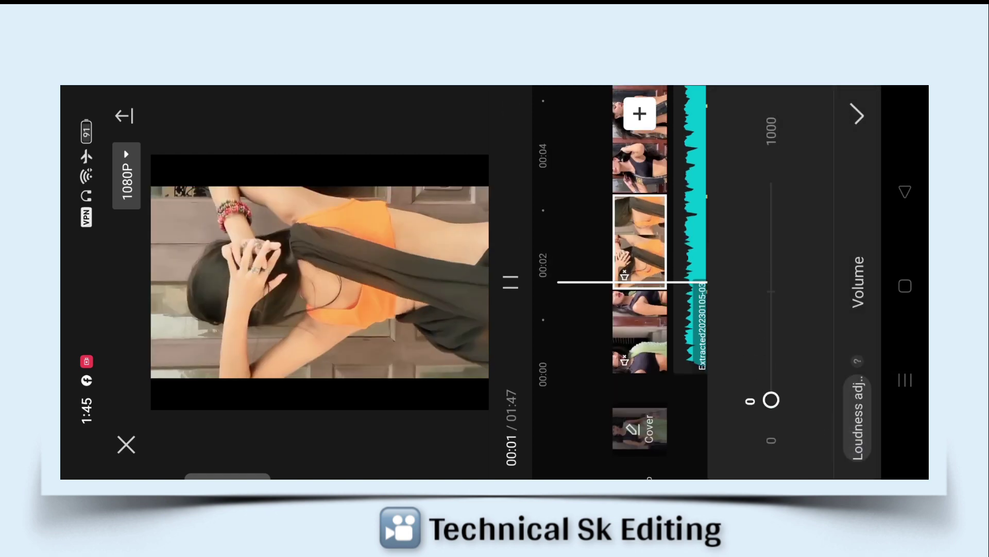
pyautogui.click(857, 114)
pyautogui.click(748, 205)
# Set the black saree clip's volume to 0
pyautogui.click(639, 227)
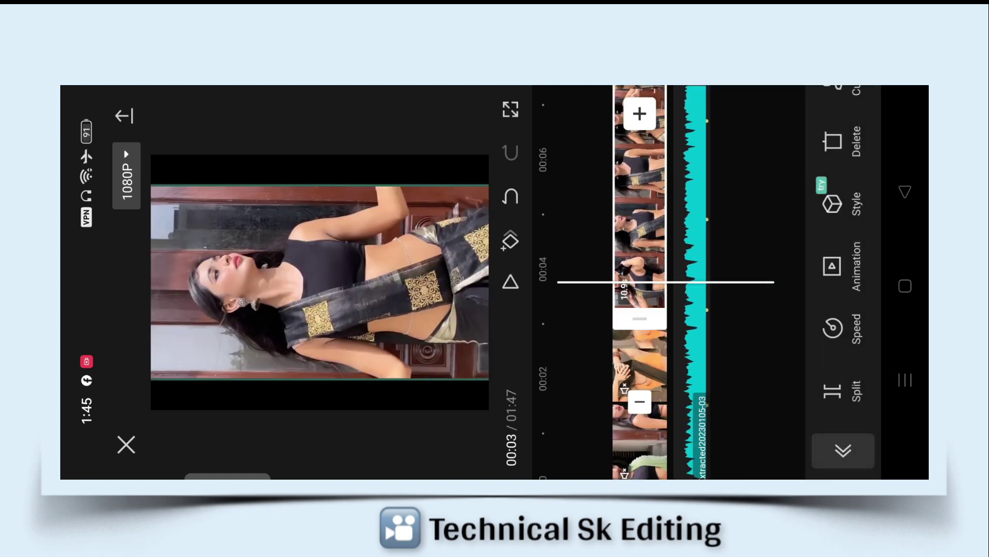
pyautogui.moveTo(845, 145); pyautogui.dragTo(845, 346)
pyautogui.click(832, 230)
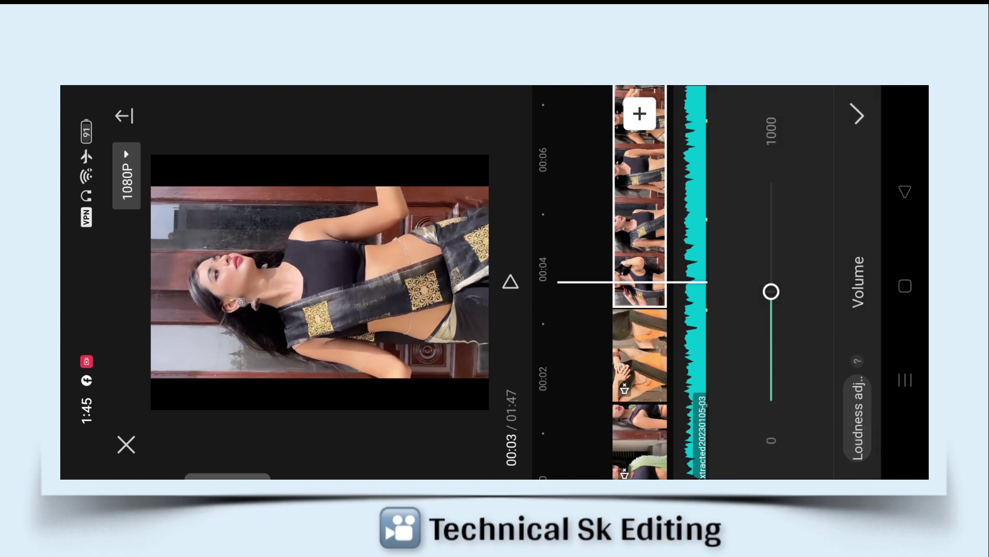
pyautogui.moveTo(771, 292); pyautogui.dragTo(770, 400)
pyautogui.click(858, 114)
pyautogui.click(750, 192)
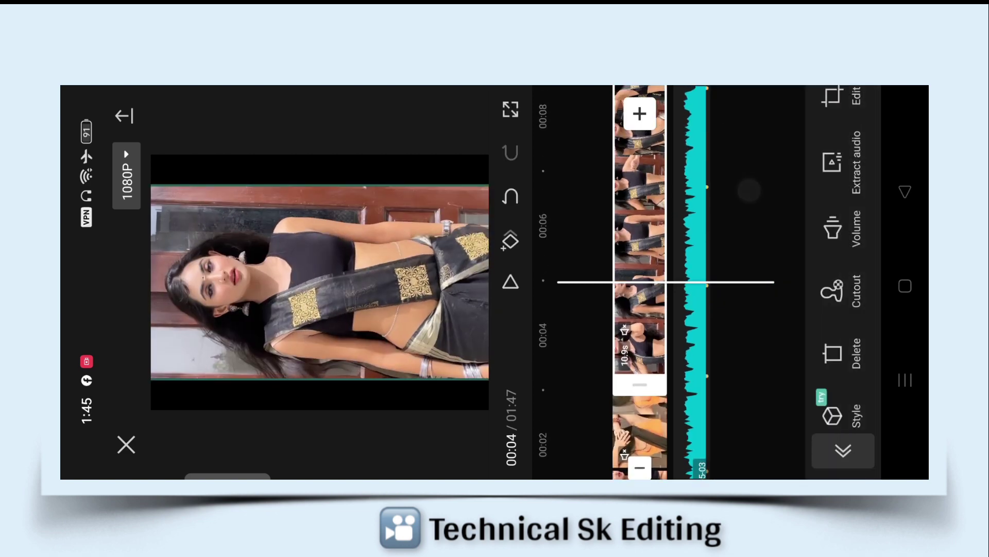
# Trim the black and blue saree clips, deleting their 9.3s and 14.1s tails
pyautogui.moveTo(845, 361); pyautogui.dragTo(845, 150)
pyautogui.click(833, 391)
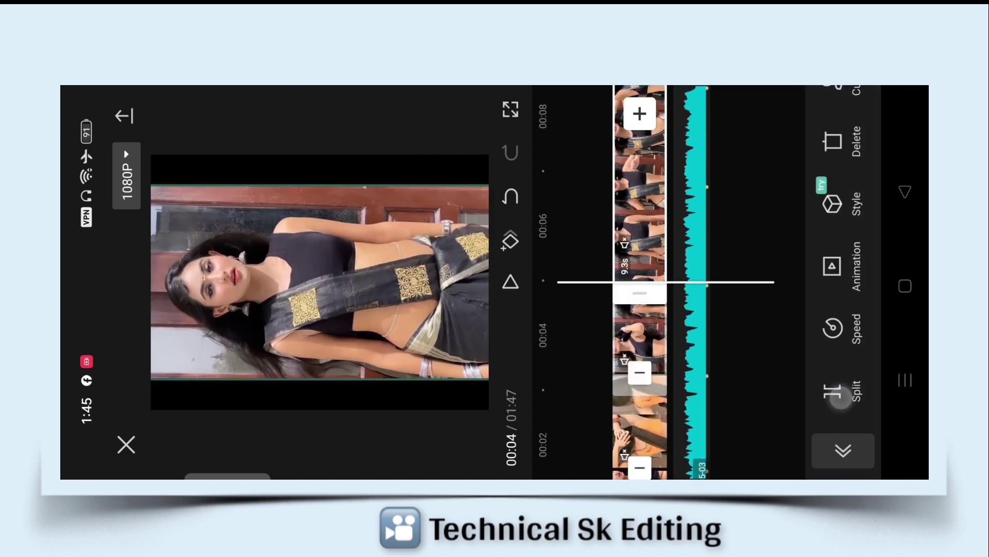
pyautogui.click(851, 150)
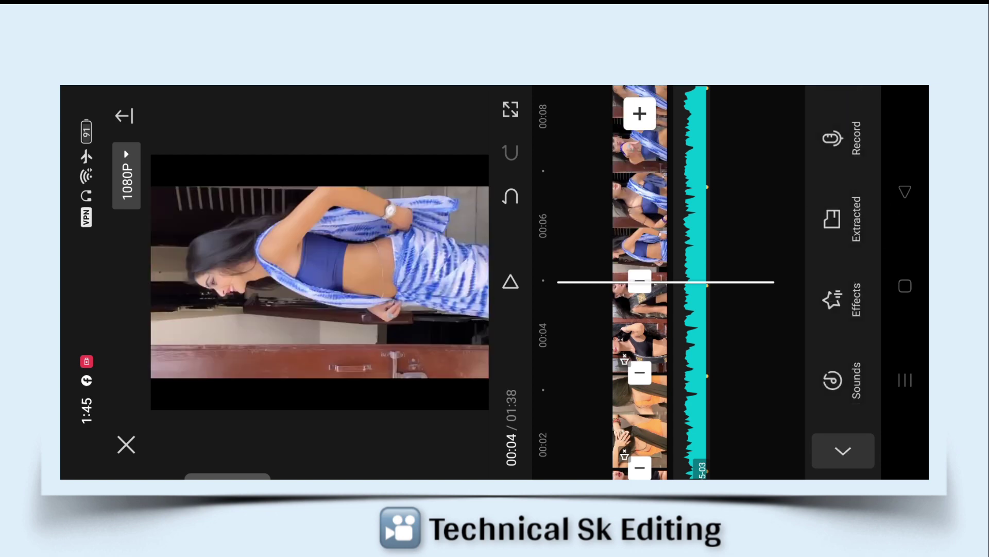
pyautogui.moveTo(764, 127); pyautogui.dragTo(764, 199)
pyautogui.moveTo(747, 141); pyautogui.dragTo(746, 170)
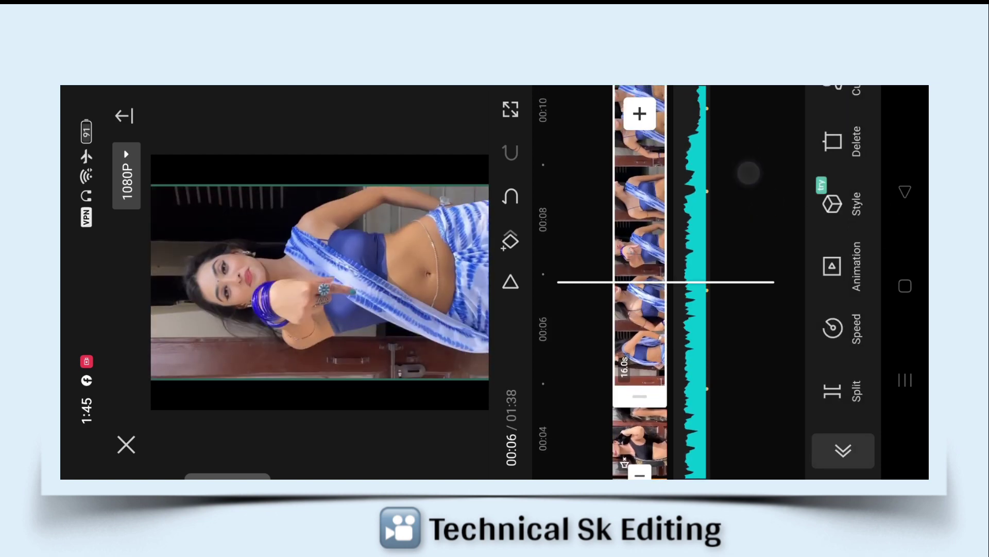
pyautogui.click(832, 391)
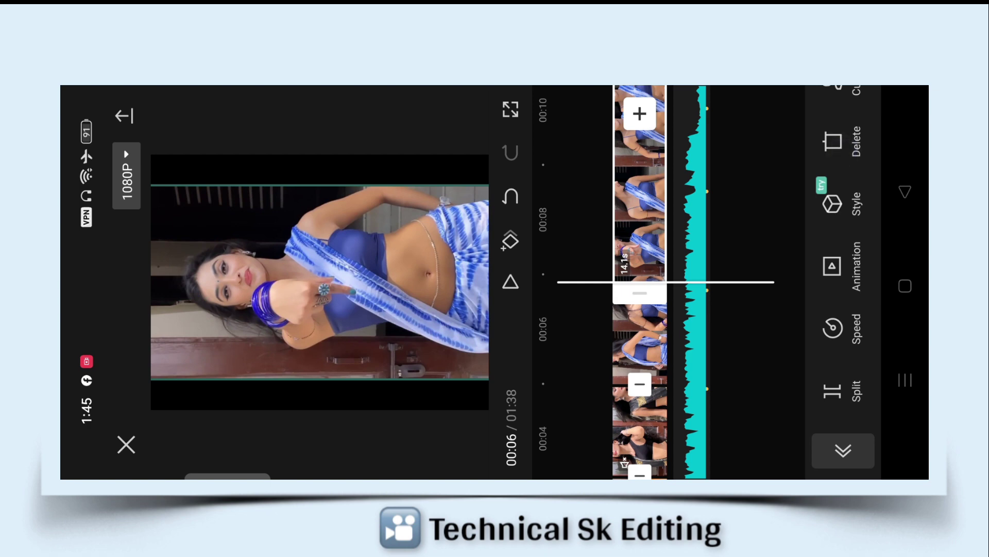
pyautogui.click(852, 150)
# Split the red saree clip and delete its 13.4s piece
pyautogui.moveTo(741, 151)
pyautogui.mouseDown()
pyautogui.moveTo(757, 214)
pyautogui.moveTo(740, 177)
pyautogui.mouseUp()
pyautogui.click(639, 247)
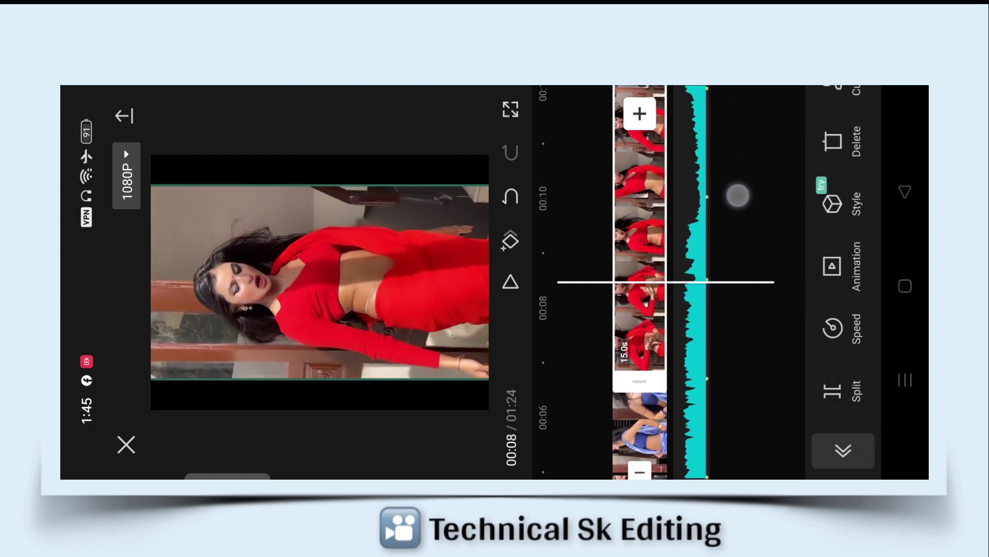
pyautogui.click(831, 390)
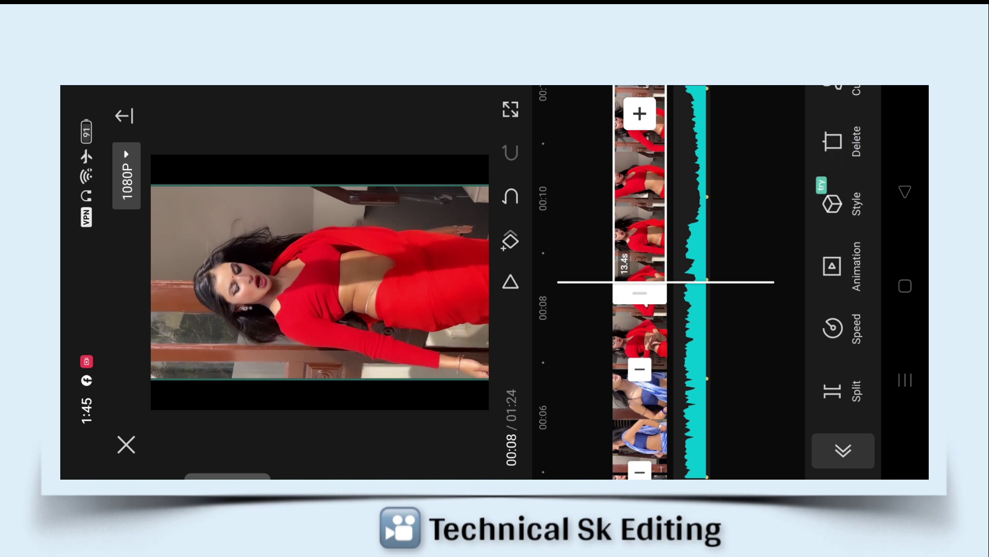
pyautogui.click(832, 142)
# Cut the yellow saree clip twice, removing the 13.1s and 12.8s pieces
pyautogui.moveTo(762, 147); pyautogui.dragTo(759, 223)
pyautogui.click(639, 232)
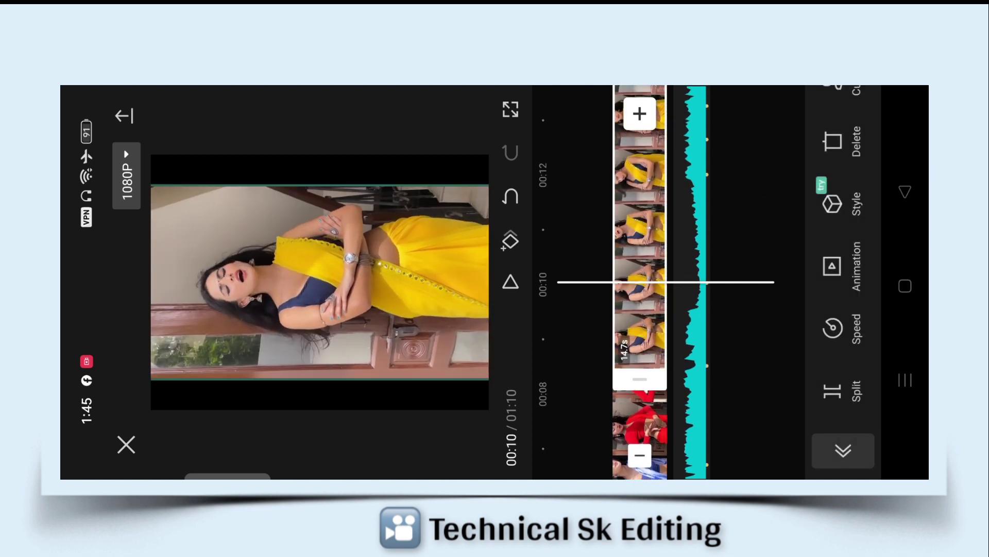
pyautogui.click(841, 379)
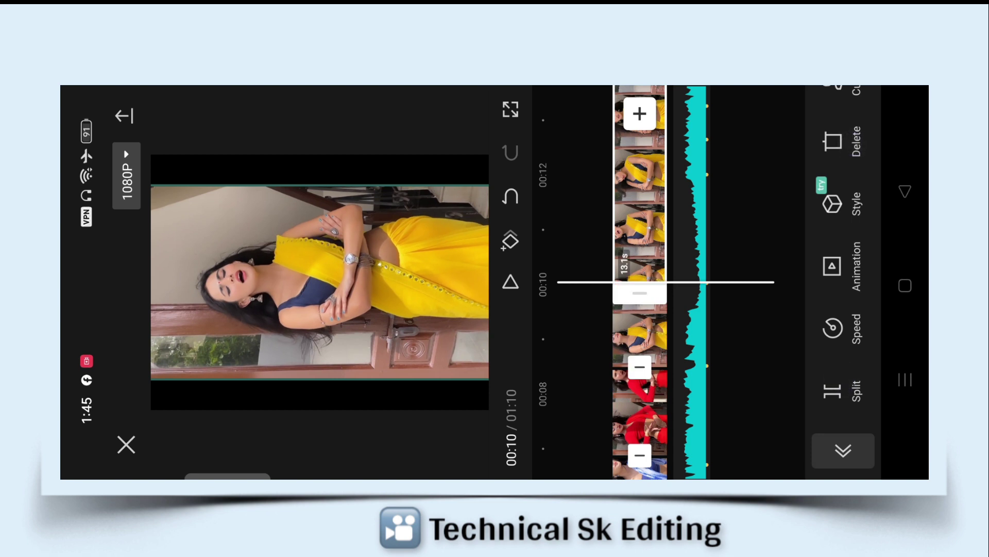
pyautogui.click(833, 142)
pyautogui.moveTo(757, 173); pyautogui.dragTo(781, 229)
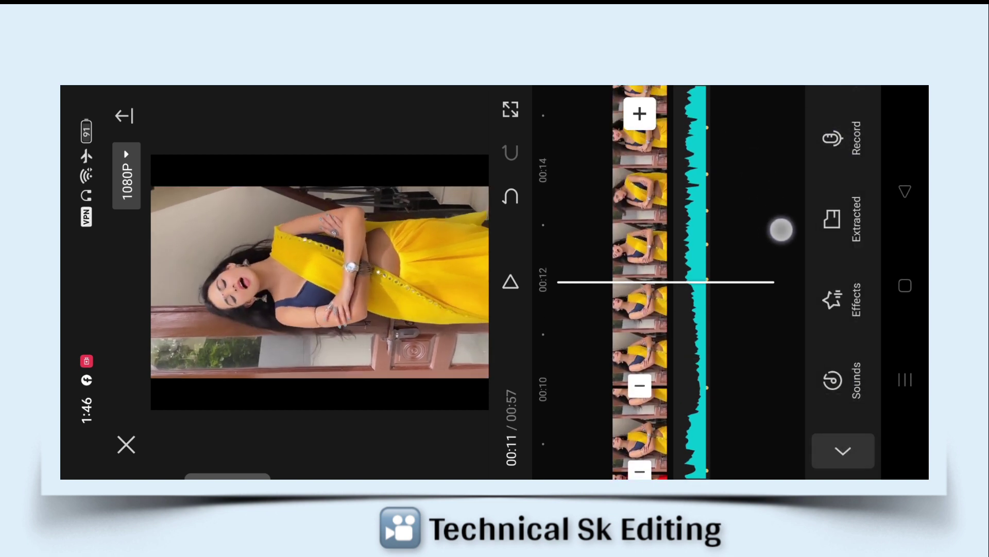
pyautogui.click(640, 258)
pyautogui.click(831, 385)
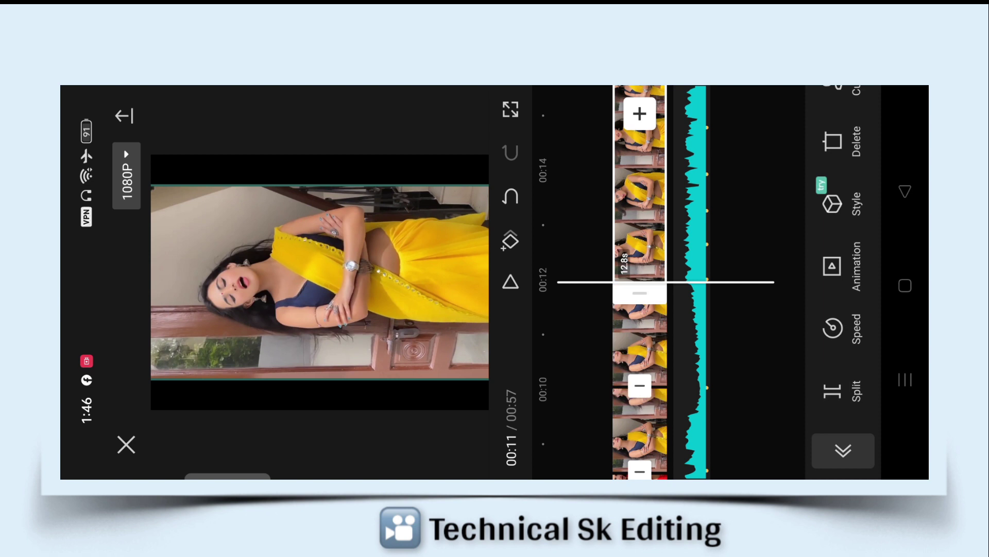
pyautogui.click(833, 142)
# Delete the 13.6s orange saree clip
pyautogui.moveTo(736, 126); pyautogui.dragTo(748, 170)
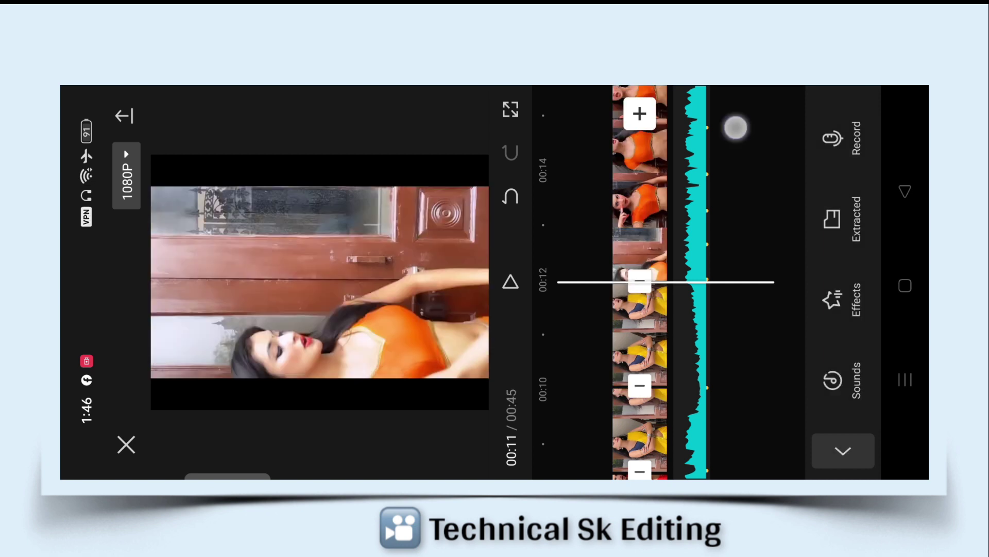
pyautogui.click(628, 236)
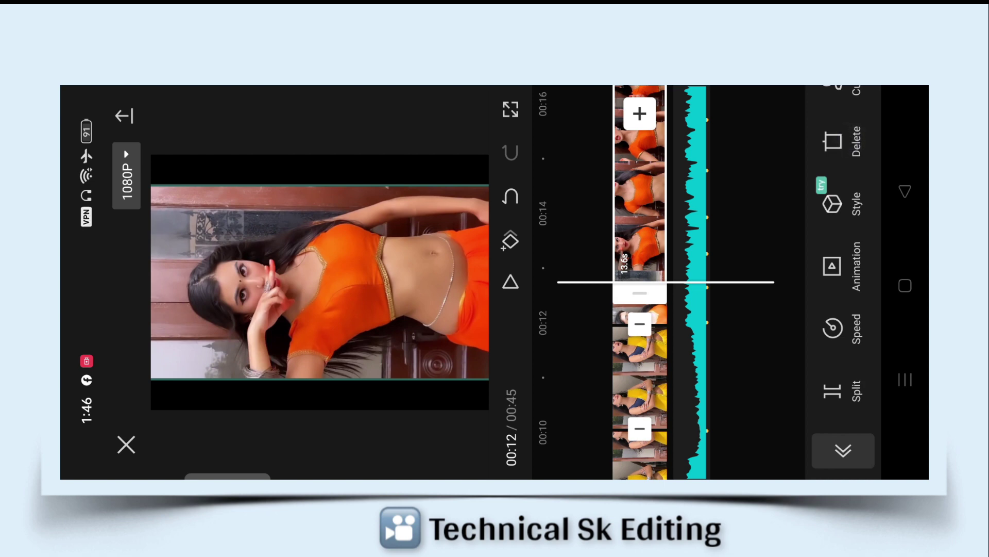
pyautogui.click(833, 142)
# Cut the light blue saree clip at 00:16 and delete everything after it
pyautogui.moveTo(735, 166); pyautogui.dragTo(732, 222)
pyautogui.click(642, 250)
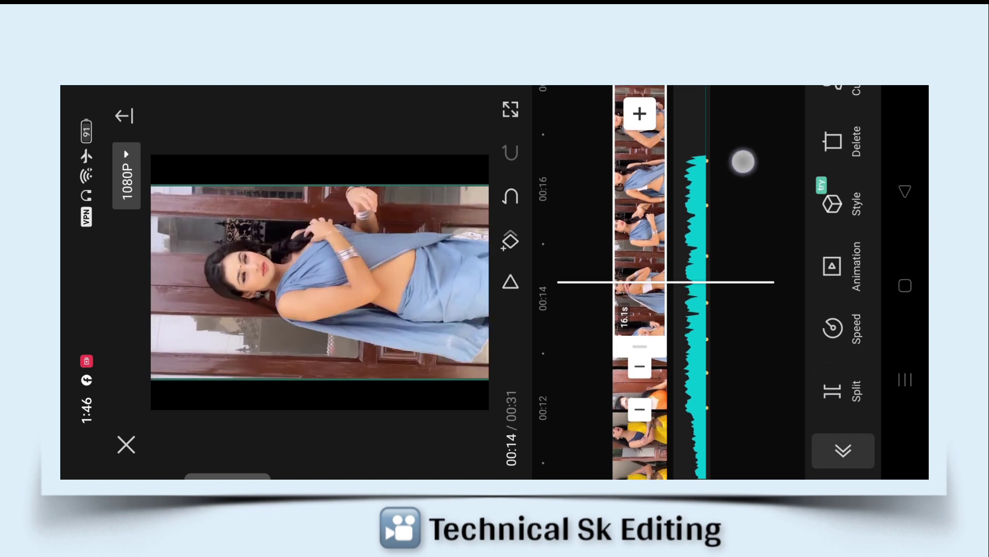
pyautogui.click(828, 367)
pyautogui.moveTo(744, 171); pyautogui.dragTo(753, 210)
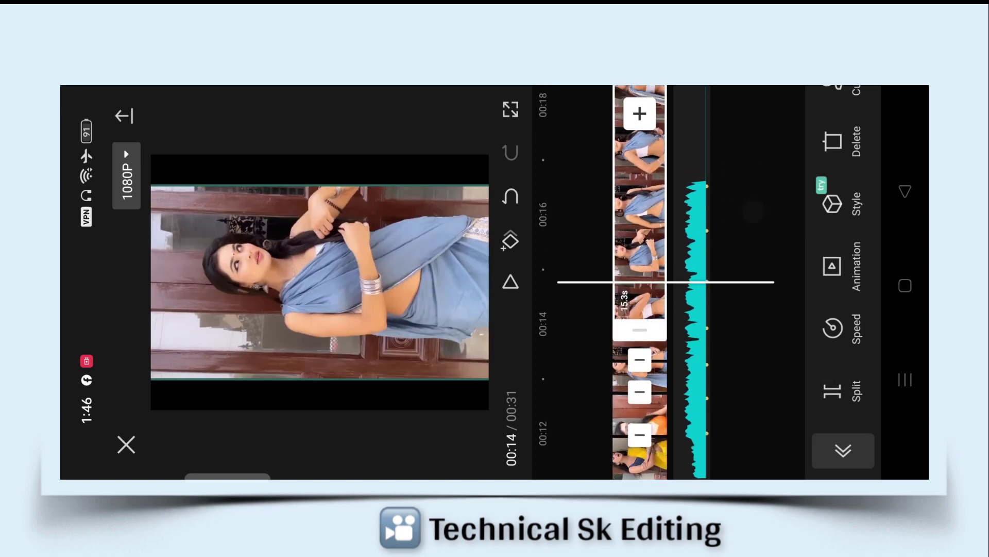
pyautogui.click(835, 397)
pyautogui.moveTo(746, 162); pyautogui.dragTo(756, 209)
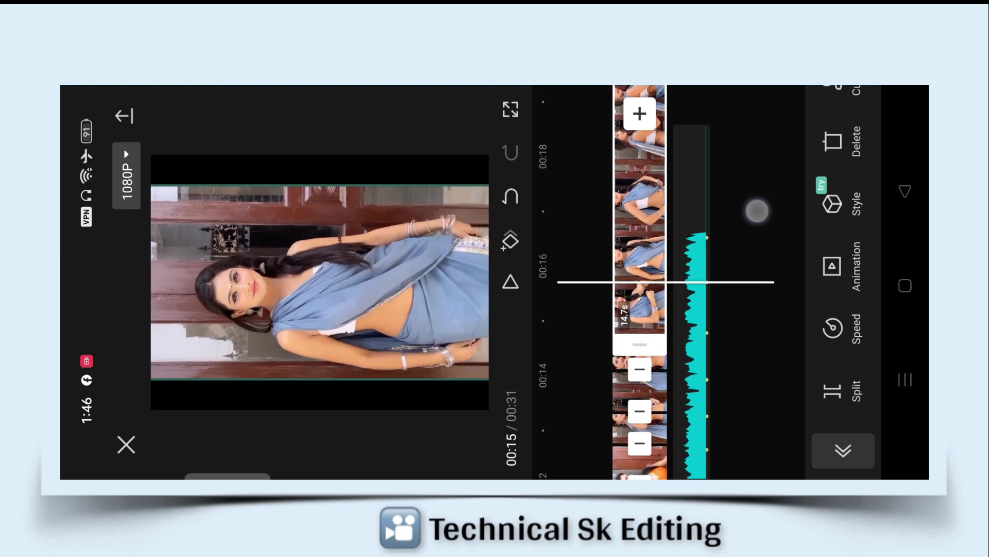
pyautogui.click(834, 386)
pyautogui.moveTo(751, 153); pyautogui.dragTo(769, 202)
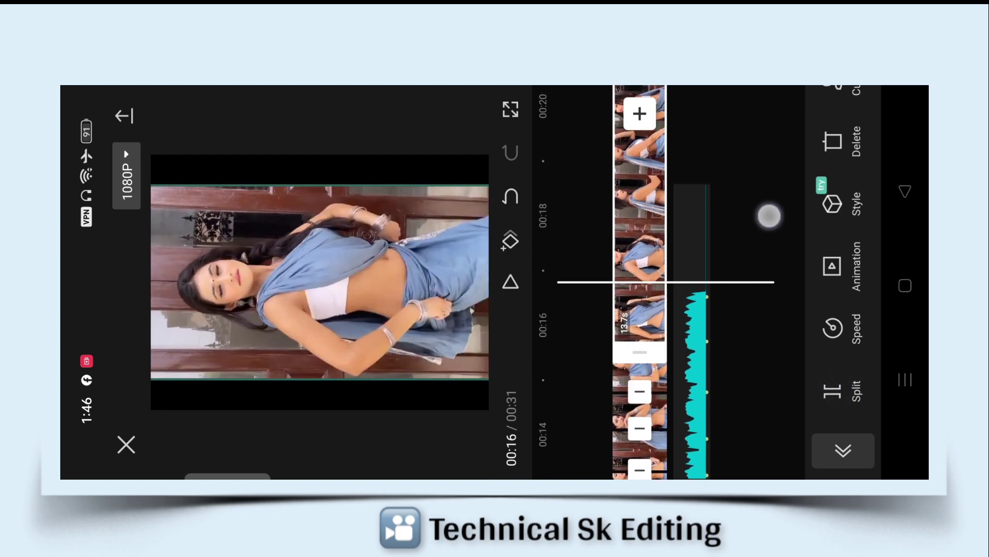
pyautogui.click(841, 393)
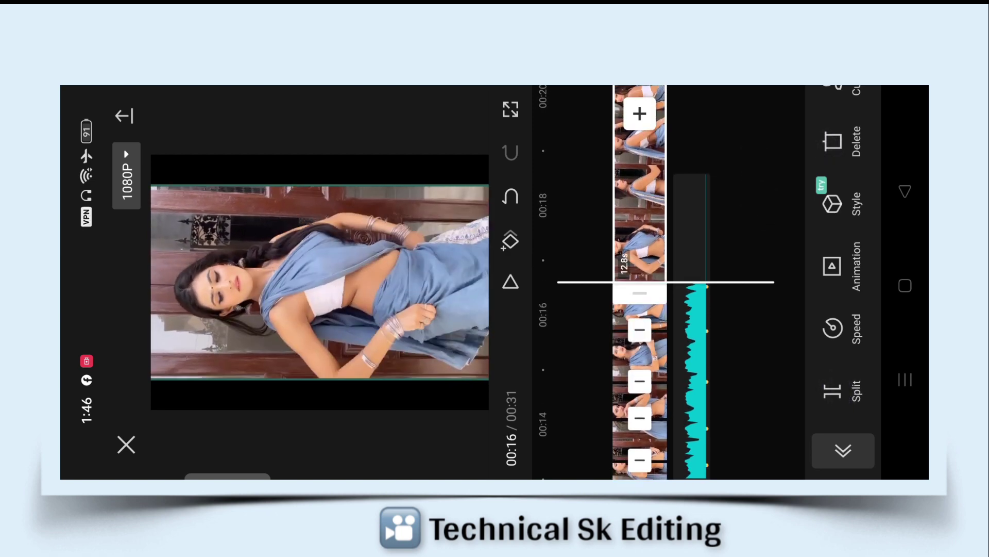
pyautogui.click(833, 141)
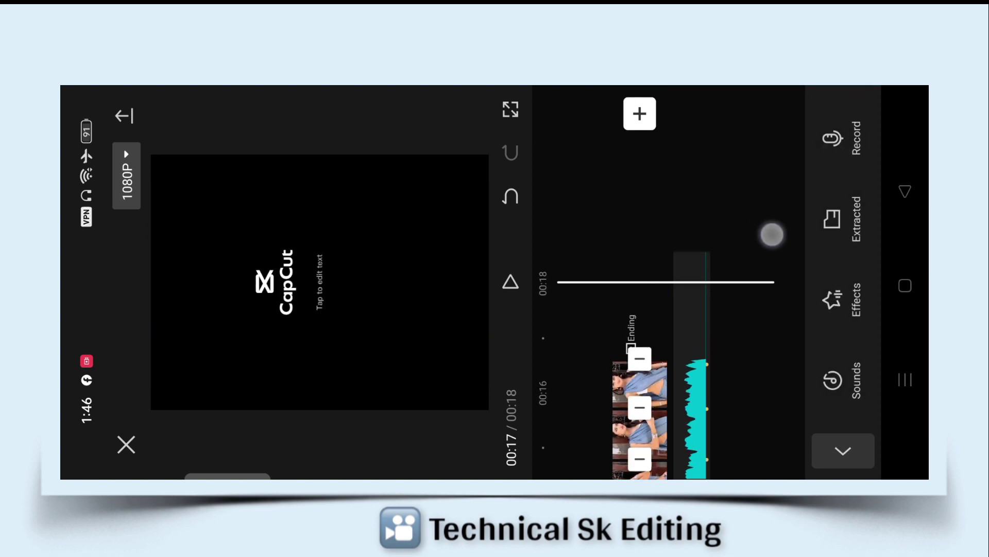
# Apply the Zoom 1 combo animation to the opening green-saree clip
pyautogui.moveTo(771, 234); pyautogui.dragTo(760, 168)
pyautogui.moveTo(747, 288)
pyautogui.mouseDown()
pyautogui.moveTo(729, 104)
pyautogui.moveTo(770, 227)
pyautogui.moveTo(756, 129)
pyautogui.moveTo(758, 271)
pyautogui.mouseUp()
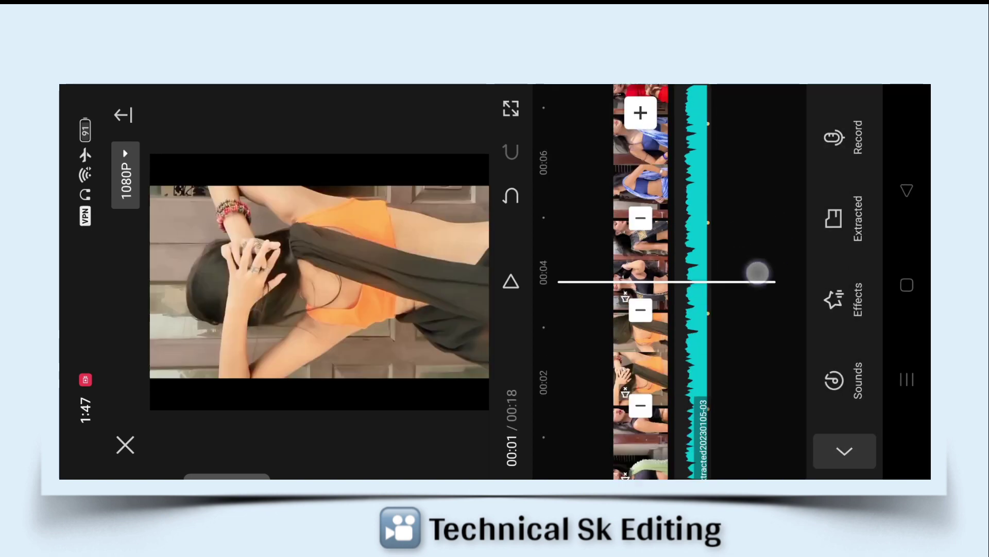
pyautogui.moveTo(742, 154); pyautogui.dragTo(742, 360)
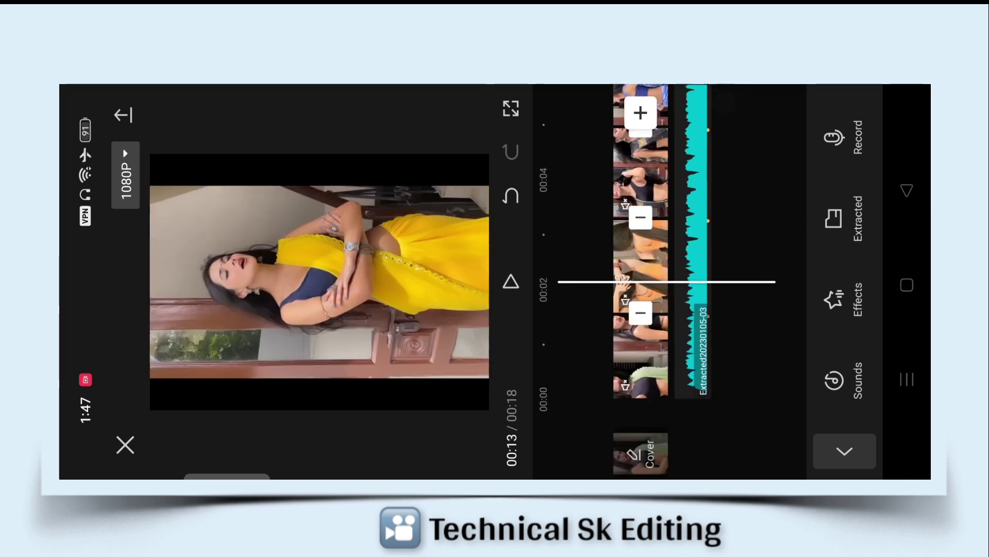
pyautogui.moveTo(742, 412); pyautogui.dragTo(742, 129)
pyautogui.click(640, 242)
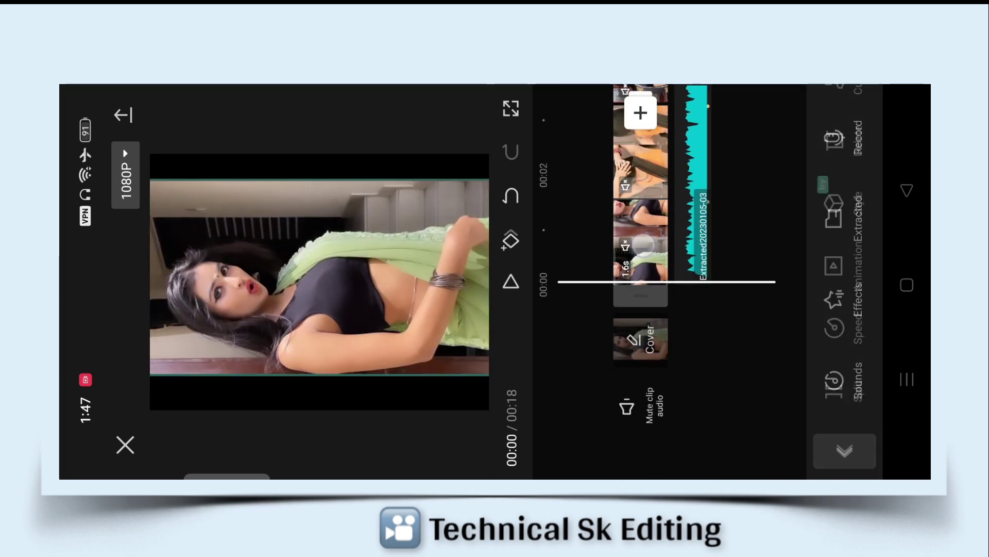
pyautogui.click(847, 263)
pyautogui.click(845, 154)
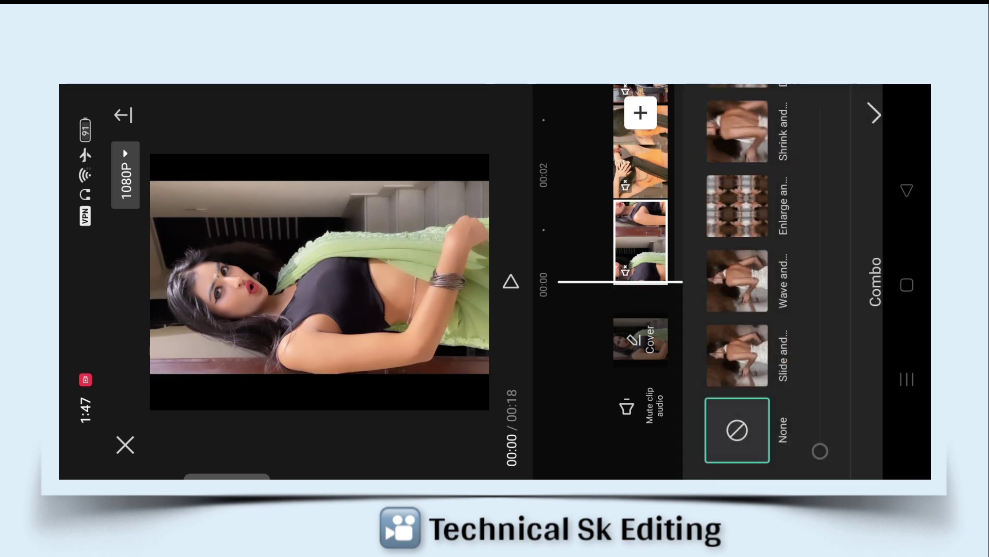
pyautogui.moveTo(722, 154); pyautogui.dragTo(721, 412)
pyautogui.moveTo(721, 155); pyautogui.dragTo(721, 361)
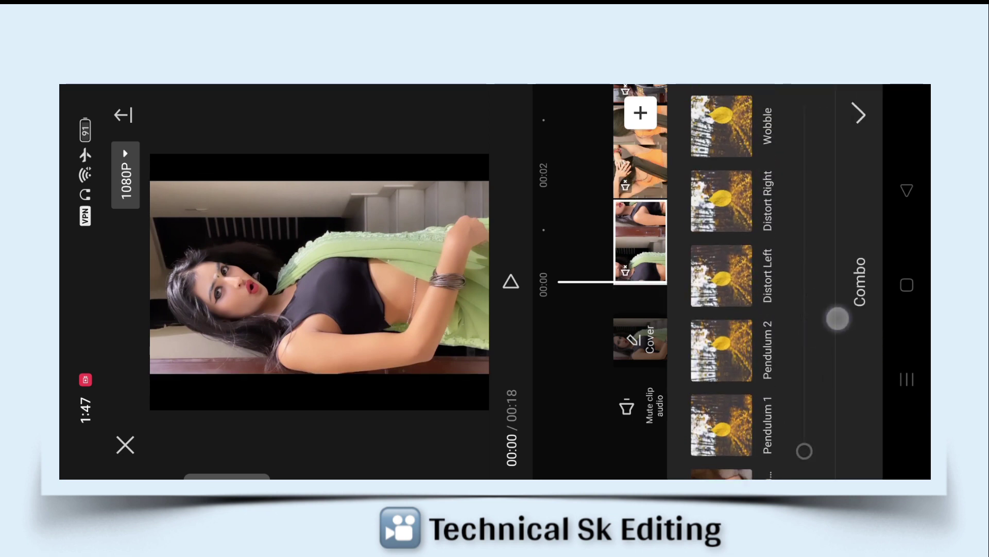
pyautogui.moveTo(721, 155); pyautogui.dragTo(721, 361)
pyautogui.click(721, 291)
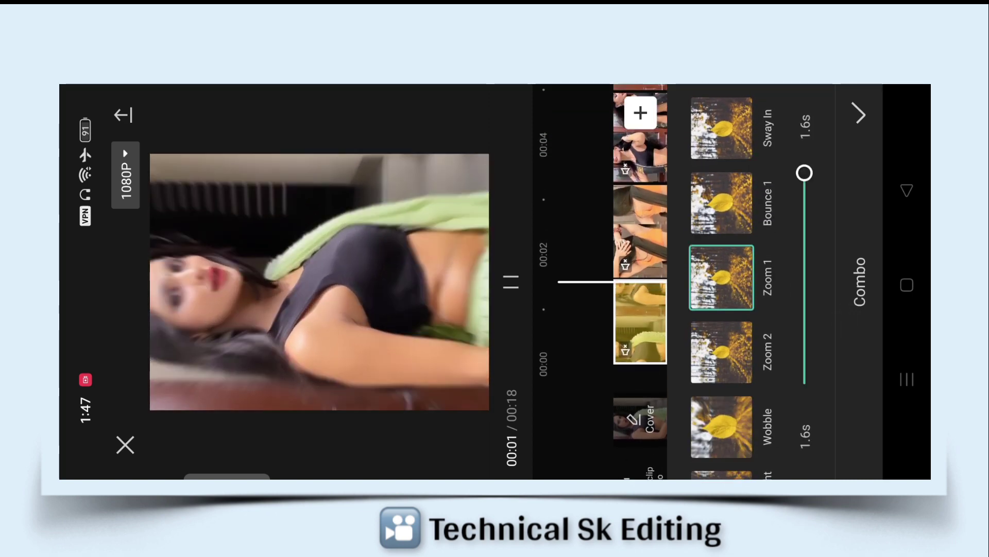
pyautogui.click(859, 115)
pyautogui.click(748, 139)
# Apply the Zoom 2 combo animation to the second, orange-saree clip
pyautogui.click(640, 258)
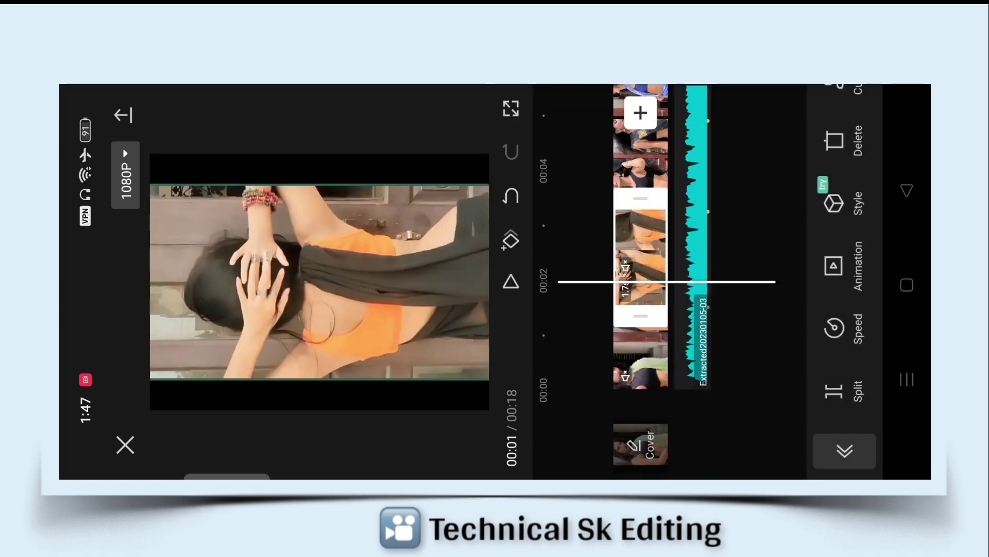
pyautogui.click(835, 263)
pyautogui.click(841, 156)
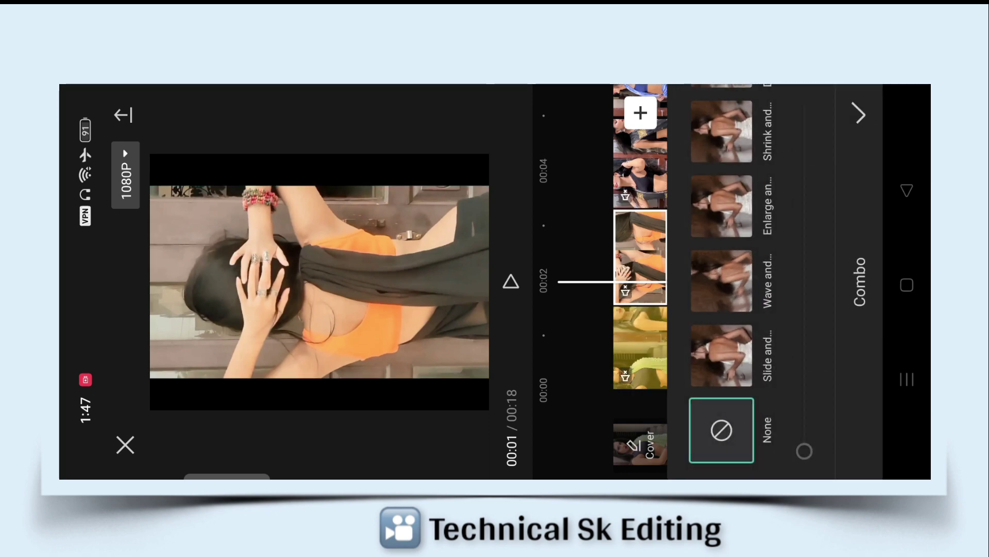
pyautogui.moveTo(747, 154); pyautogui.dragTo(746, 369)
pyautogui.moveTo(760, 155); pyautogui.dragTo(759, 360)
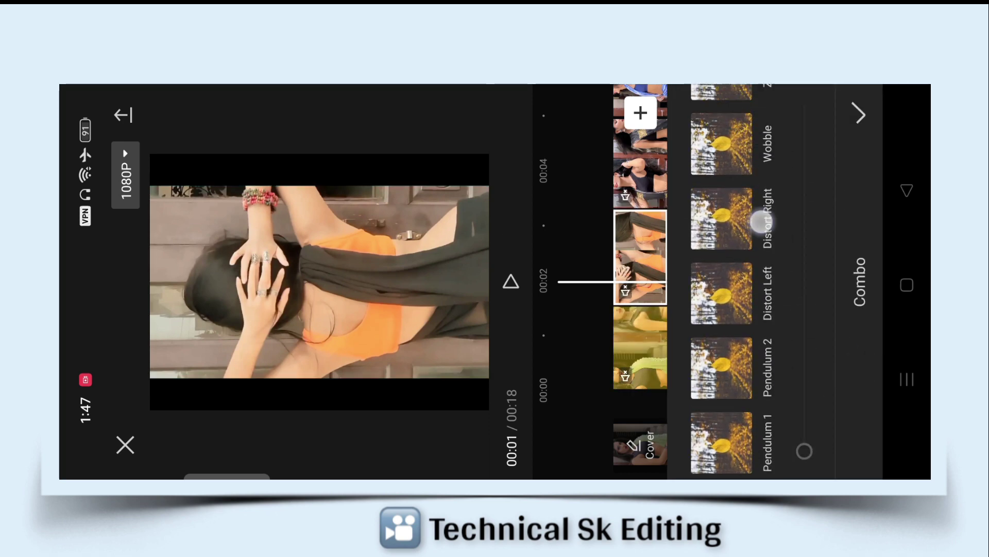
pyautogui.click(721, 277)
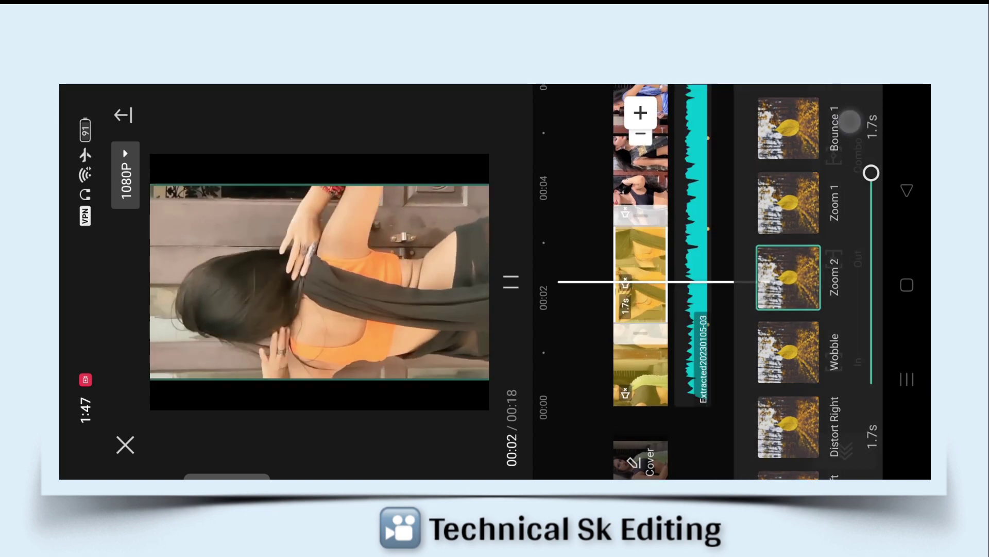
pyautogui.click(746, 192)
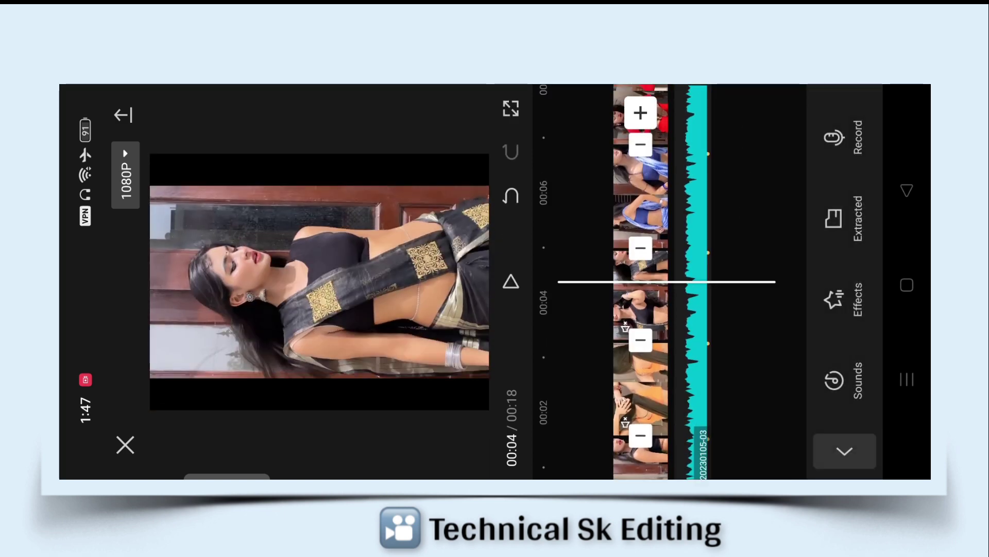
# Slow the blue tie-dye saree clip to 0.5x and trim it to about 1.8s
pyautogui.click(735, 212)
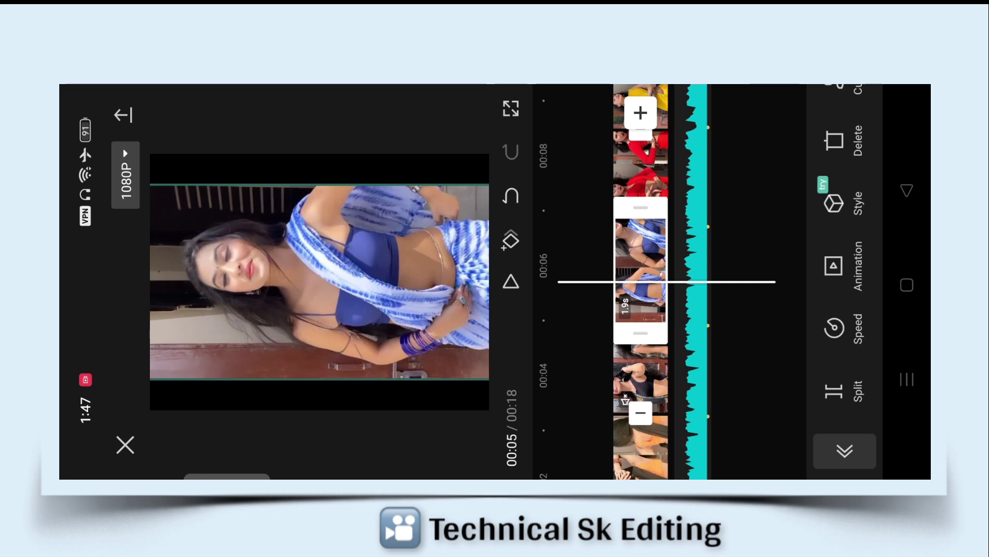
pyautogui.click(837, 328)
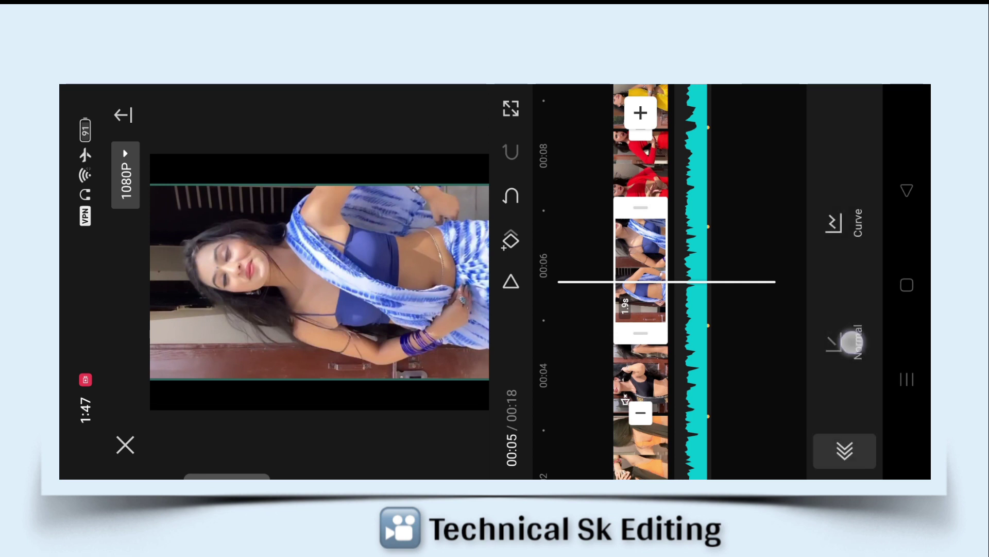
pyautogui.click(850, 343)
pyautogui.moveTo(728, 384); pyautogui.dragTo(789, 411)
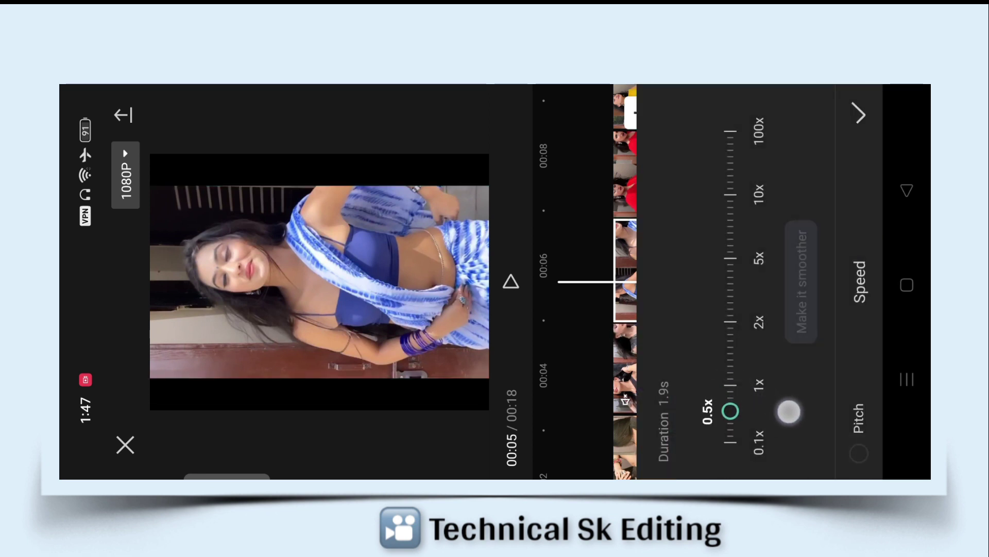
pyautogui.click(859, 113)
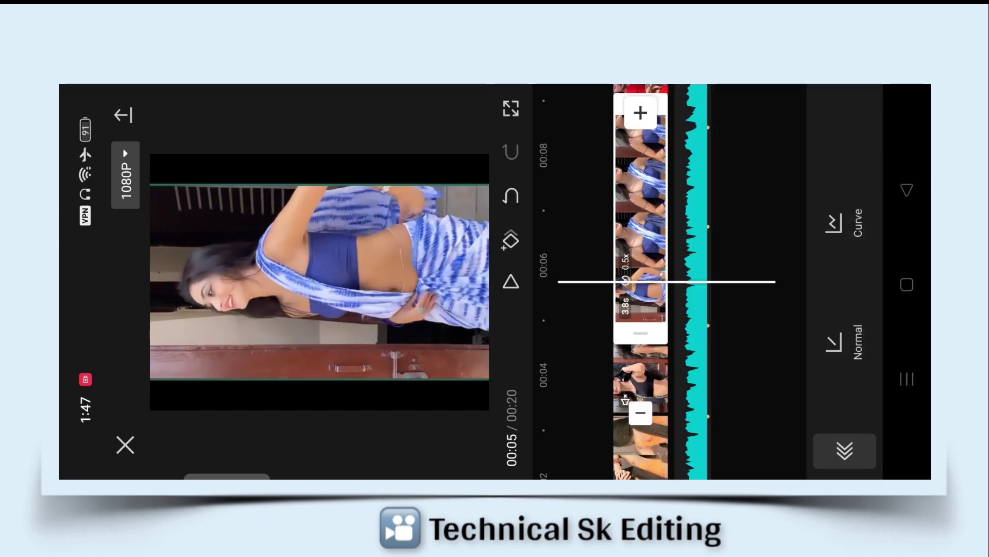
pyautogui.moveTo(757, 190); pyautogui.dragTo(758, 196)
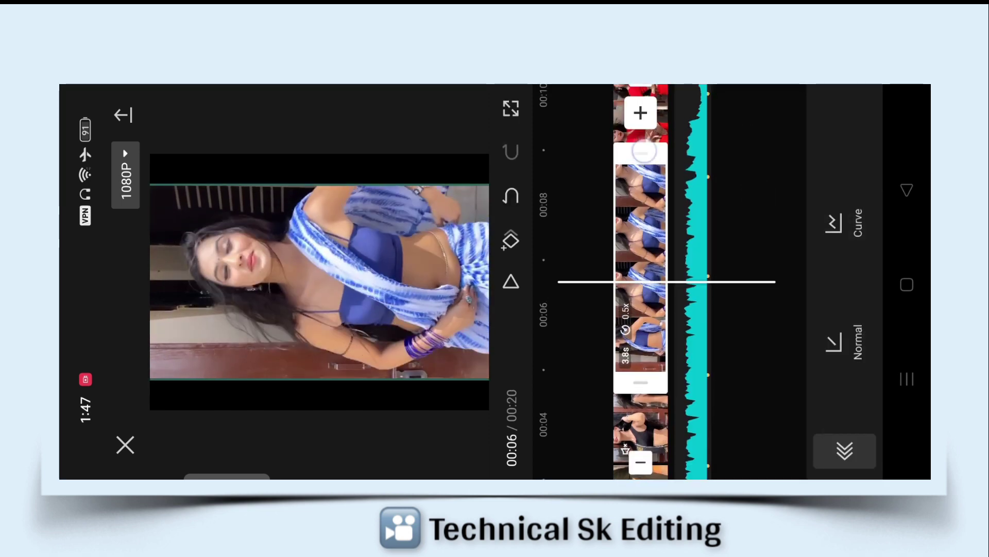
pyautogui.moveTo(644, 151); pyautogui.dragTo(803, 285)
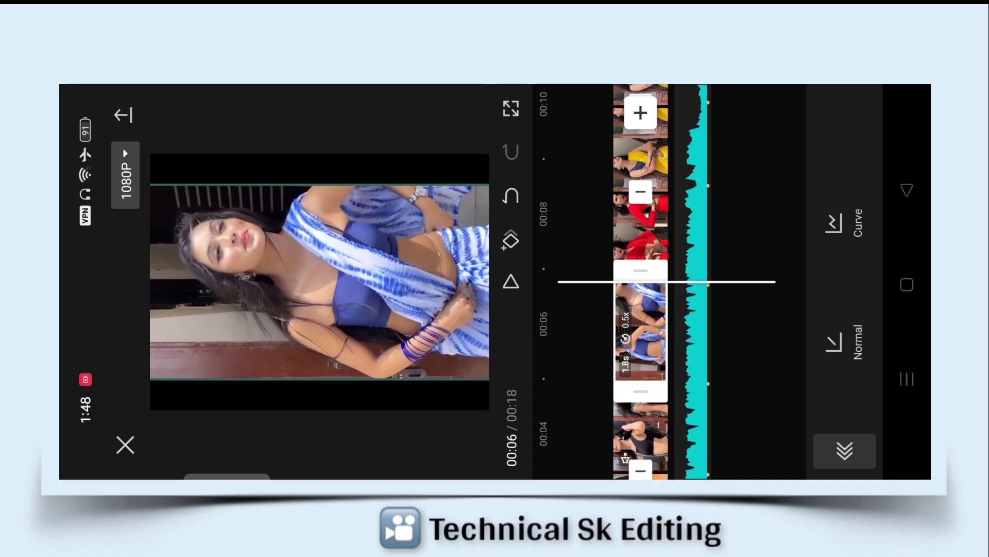
# Apply better-quality smooth slow motion to the slowed blue clip
pyautogui.click(845, 346)
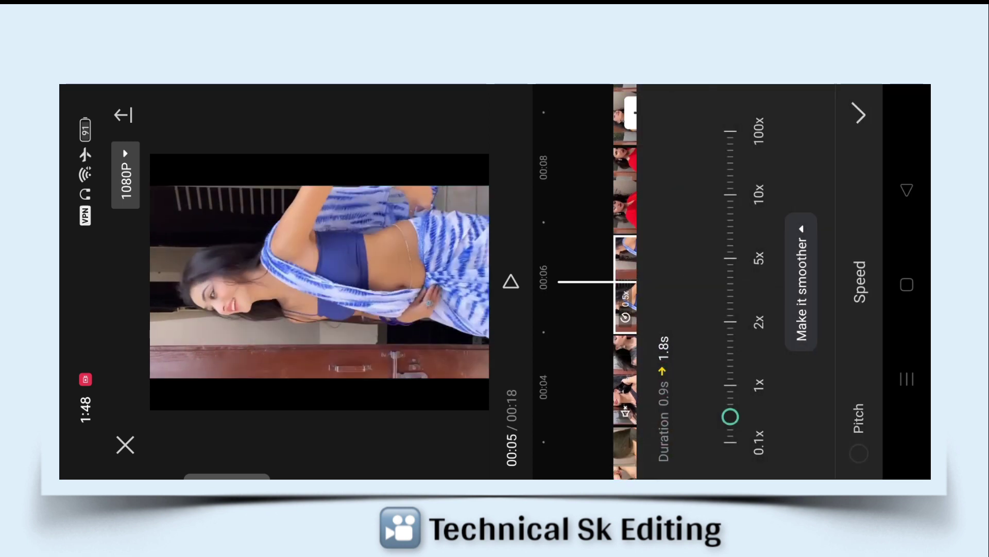
pyautogui.click(793, 242)
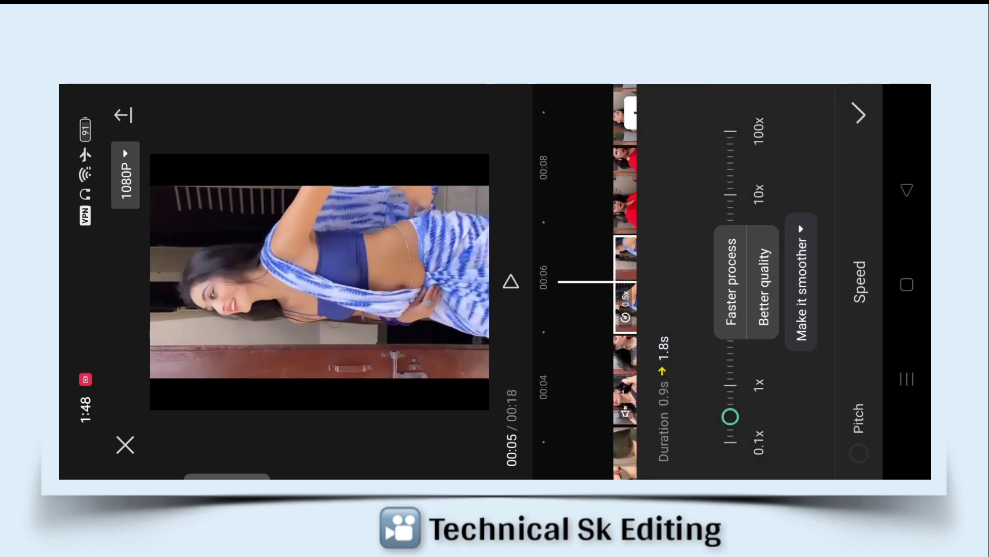
pyautogui.click(763, 287)
pyautogui.click(858, 114)
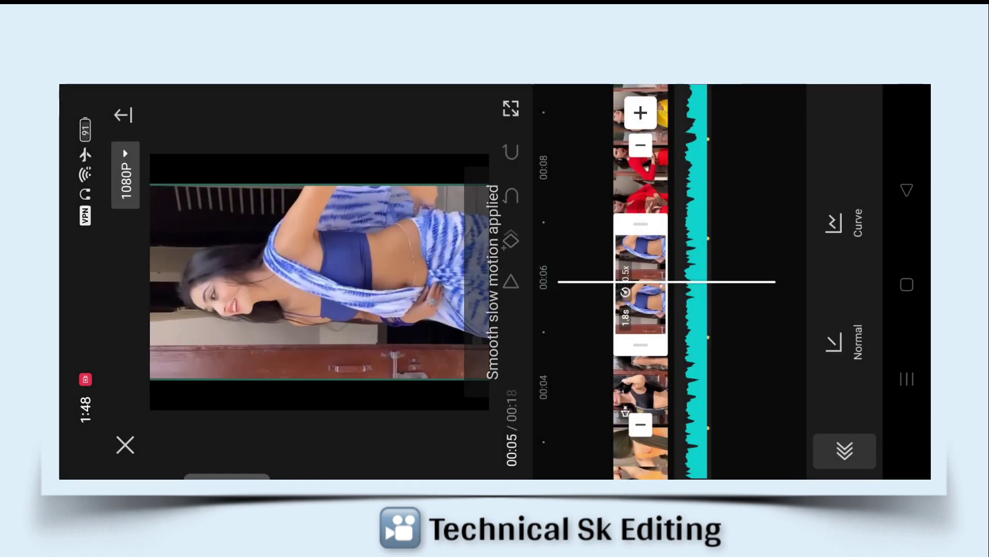
pyautogui.click(737, 162)
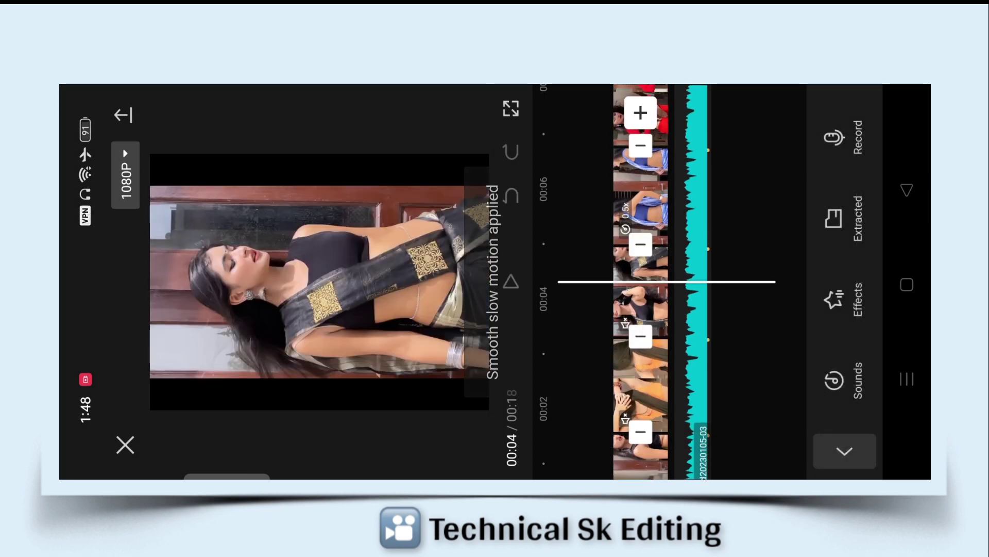
# Give the red-saree clip a 0.1s Sway In combo animation, then scrub to the yellow clip
pyautogui.click(511, 282)
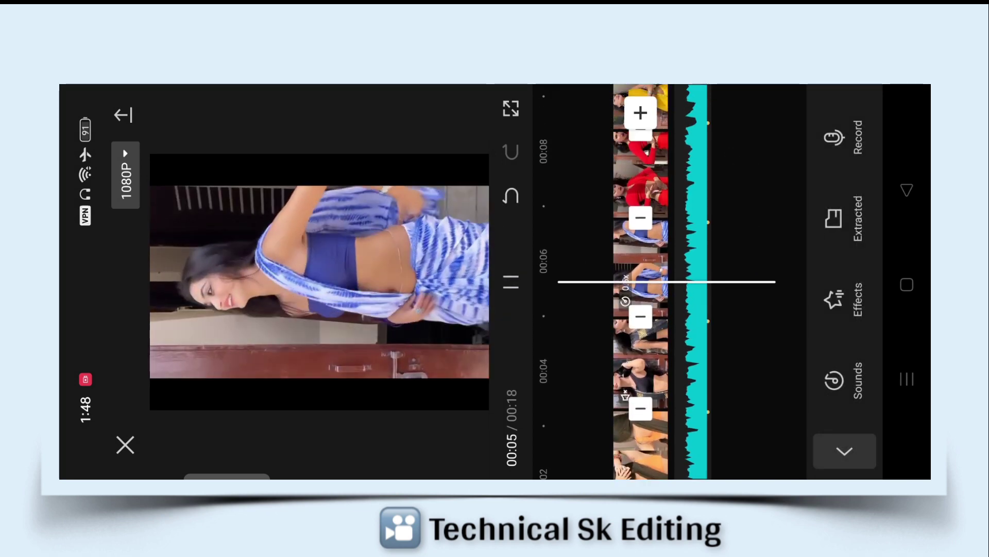
pyautogui.click(742, 170)
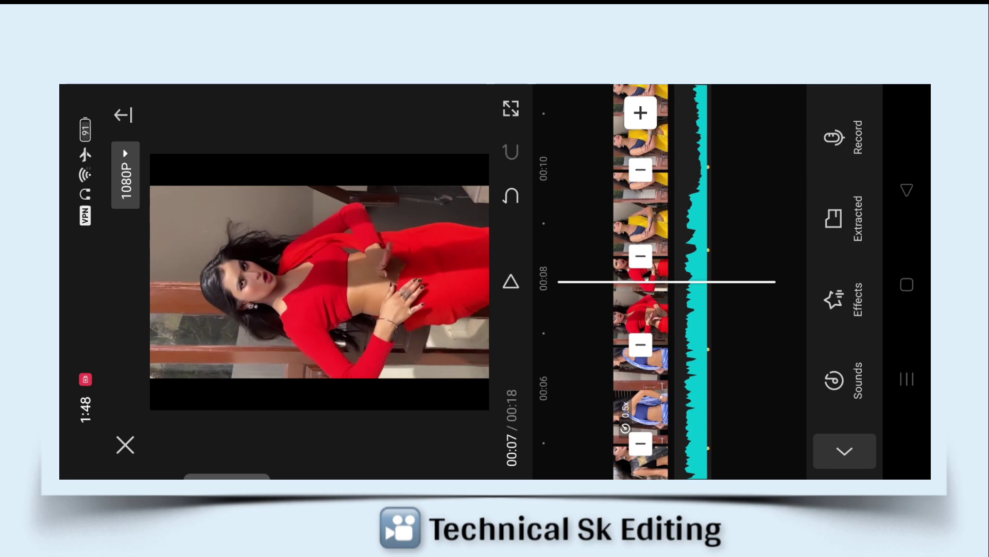
pyautogui.click(640, 301)
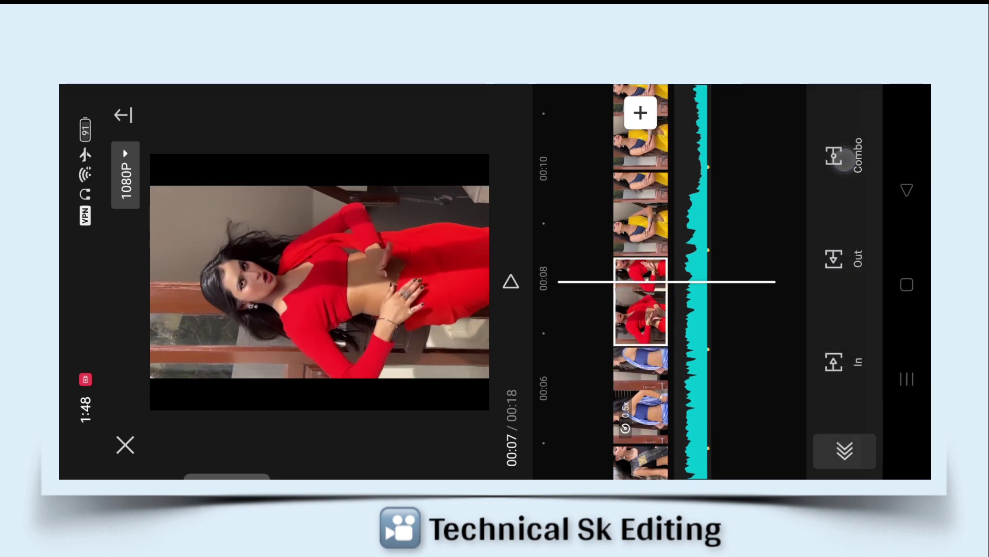
pyautogui.click(840, 155)
pyautogui.moveTo(722, 154); pyautogui.dragTo(721, 413)
pyautogui.moveTo(796, 262); pyautogui.dragTo(797, 438)
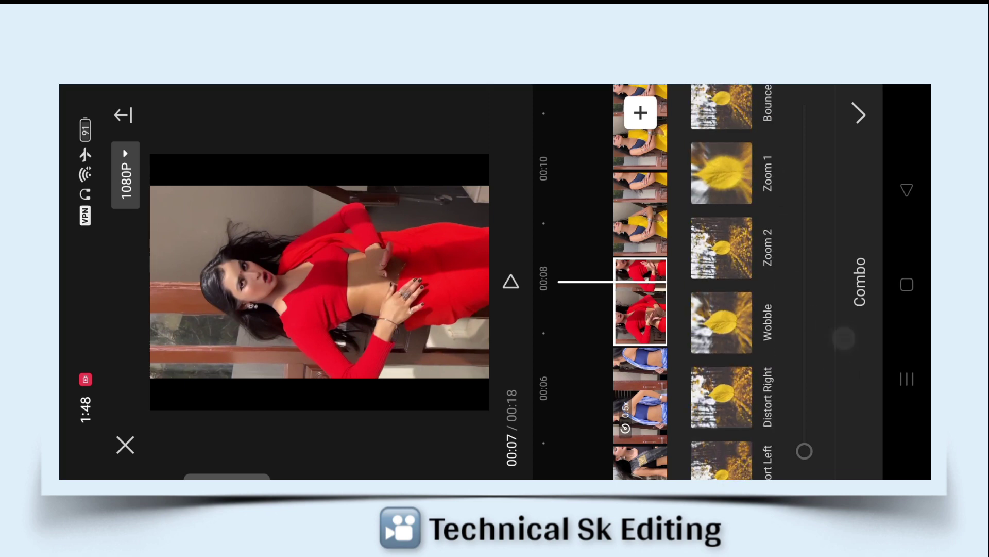
pyautogui.moveTo(773, 240); pyautogui.dragTo(773, 423)
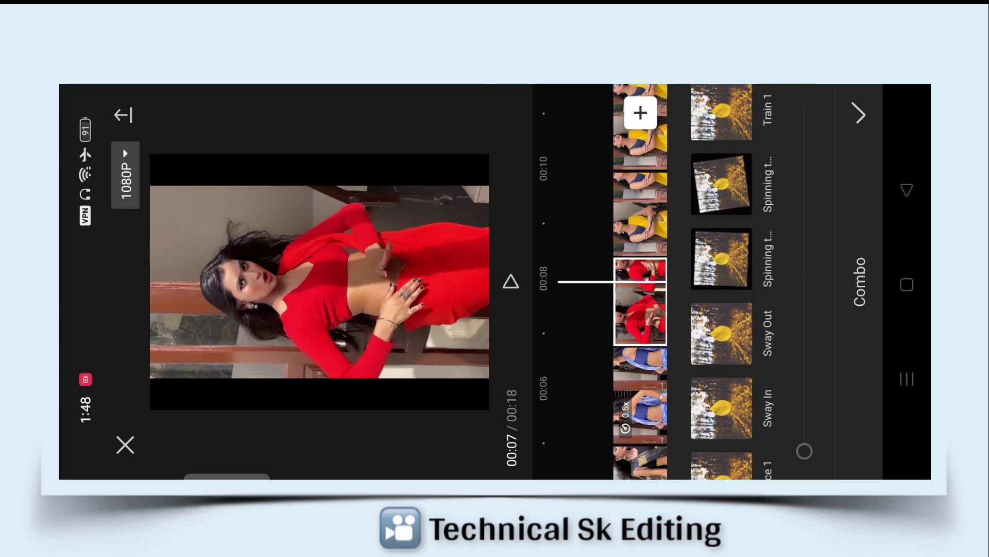
pyautogui.click(722, 408)
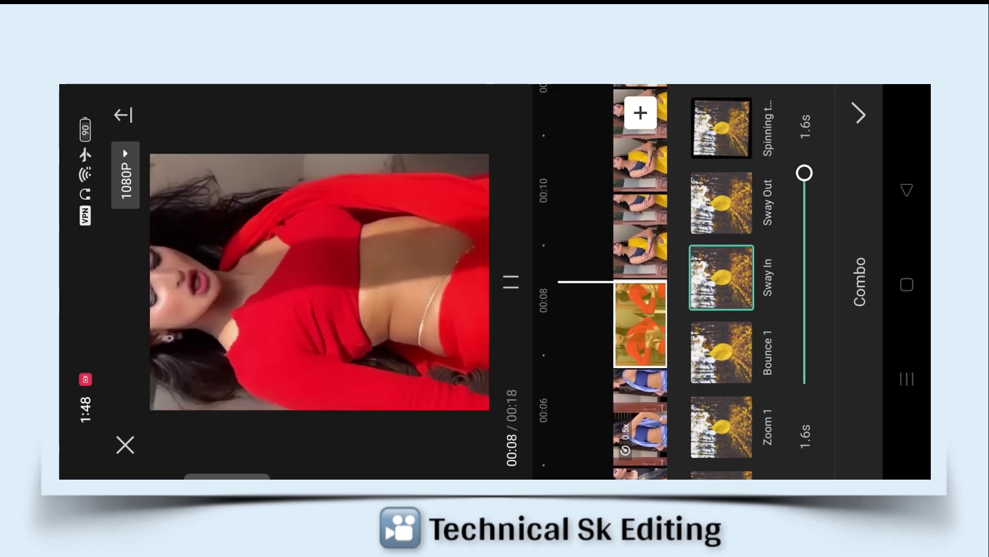
pyautogui.moveTo(804, 172); pyautogui.dragTo(804, 383)
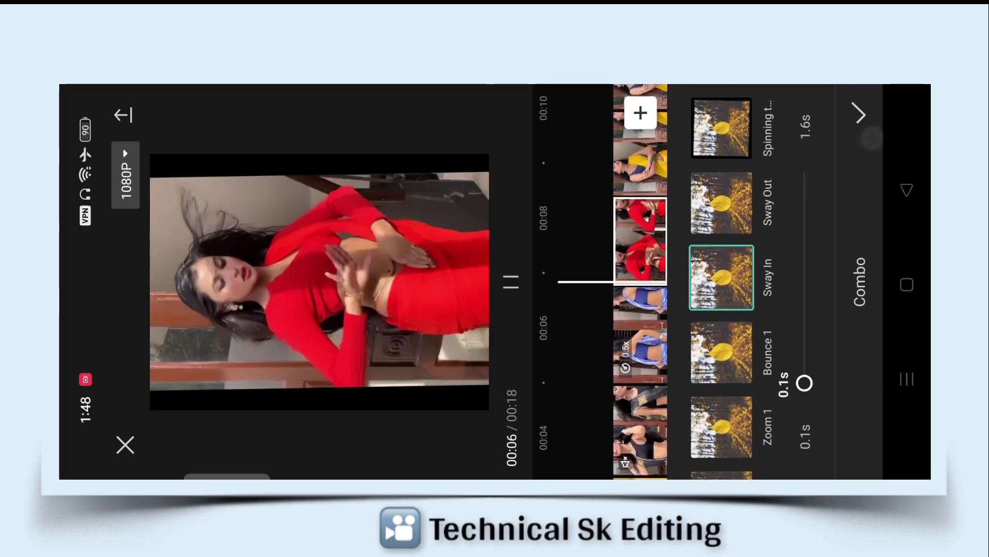
pyautogui.click(859, 113)
pyautogui.moveTo(746, 140); pyautogui.dragTo(757, 198)
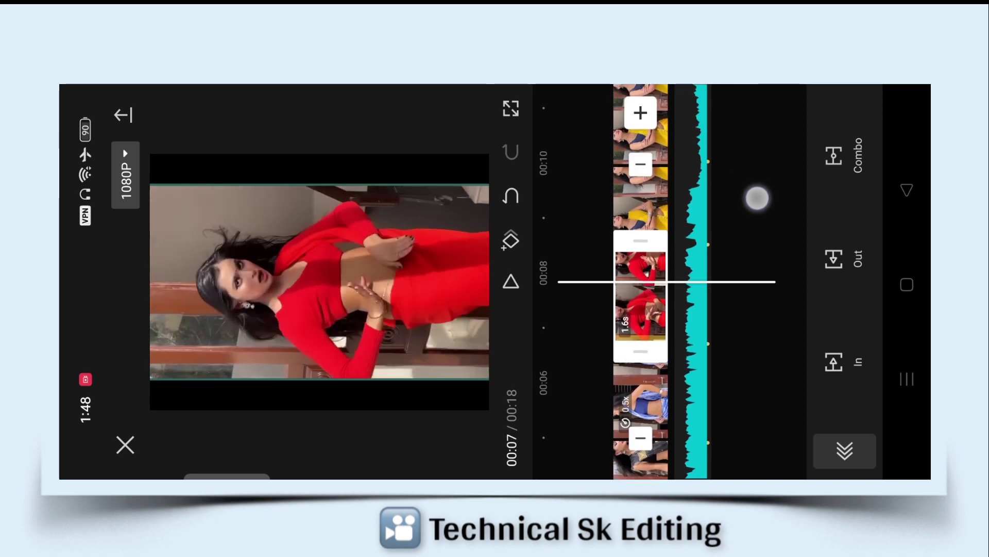
pyautogui.moveTo(735, 119); pyautogui.dragTo(751, 194)
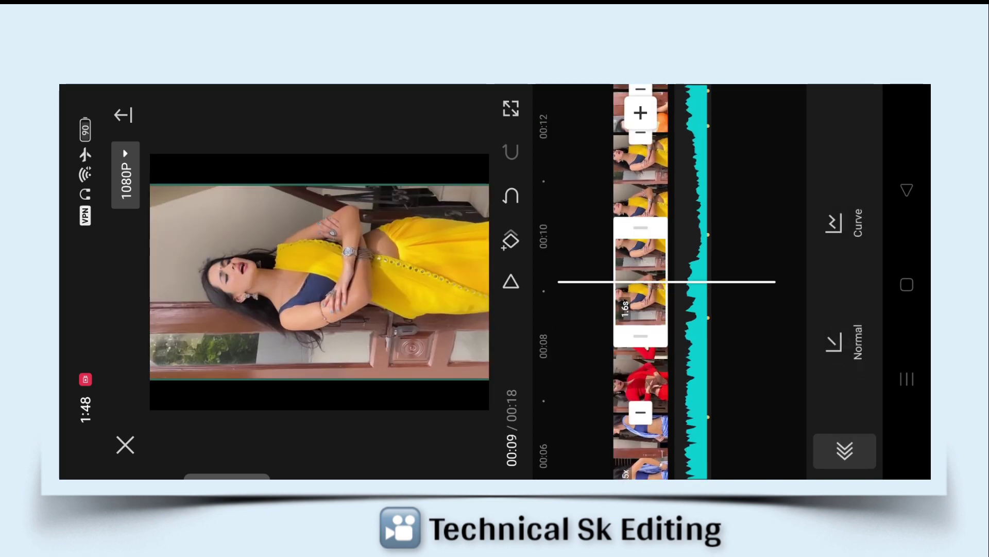
# Slow the yellow-saree clip to 0.5x and trim it to about 1.7s
pyautogui.click(835, 342)
pyautogui.moveTo(789, 416); pyautogui.dragTo(789, 417)
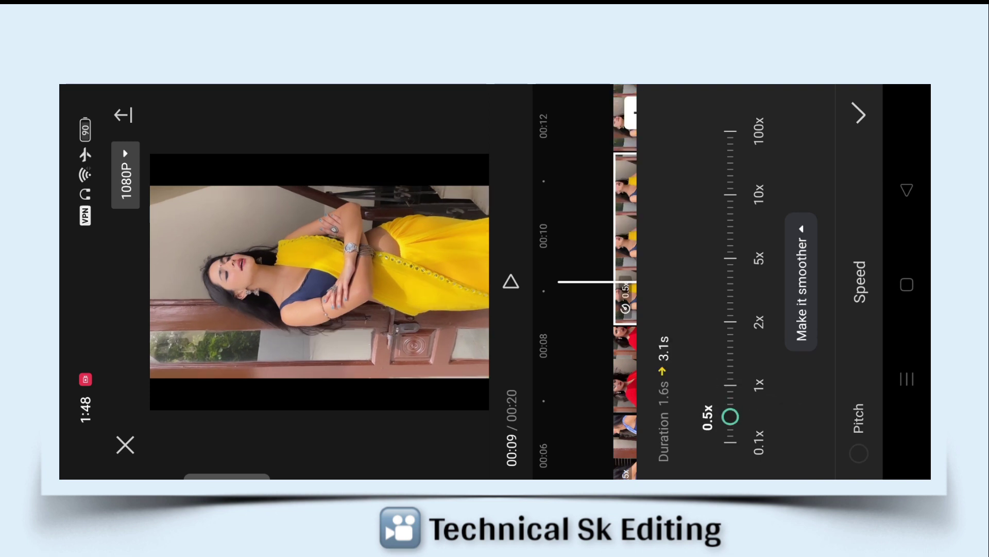
pyautogui.click(860, 114)
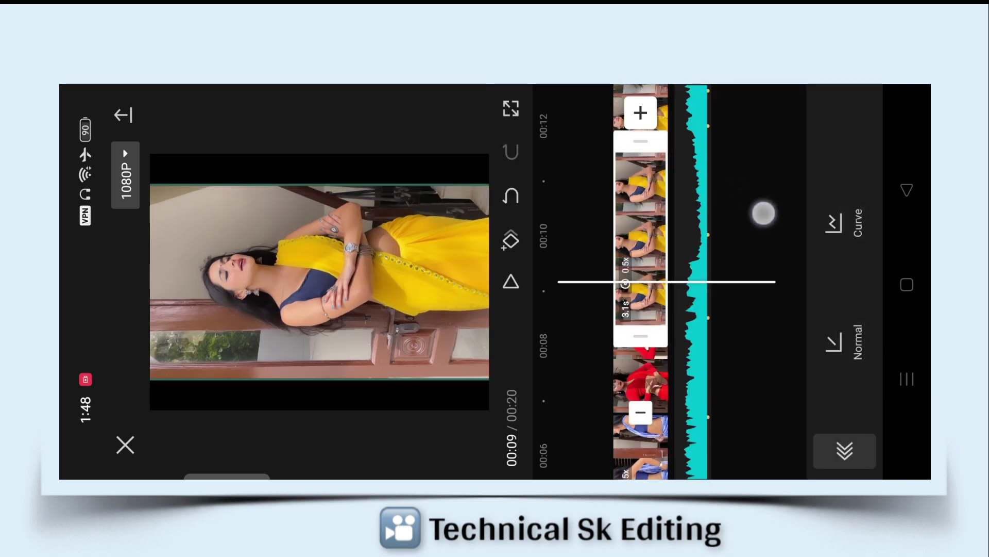
pyautogui.moveTo(754, 246); pyautogui.dragTo(771, 176)
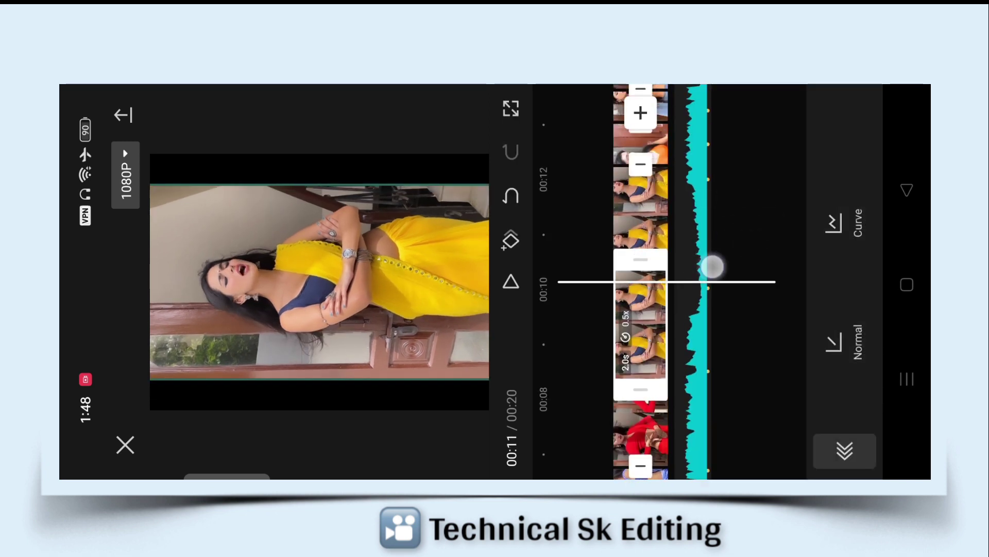
# Apply better-quality smooth slow motion to the yellow-saree clip
pyautogui.click(835, 341)
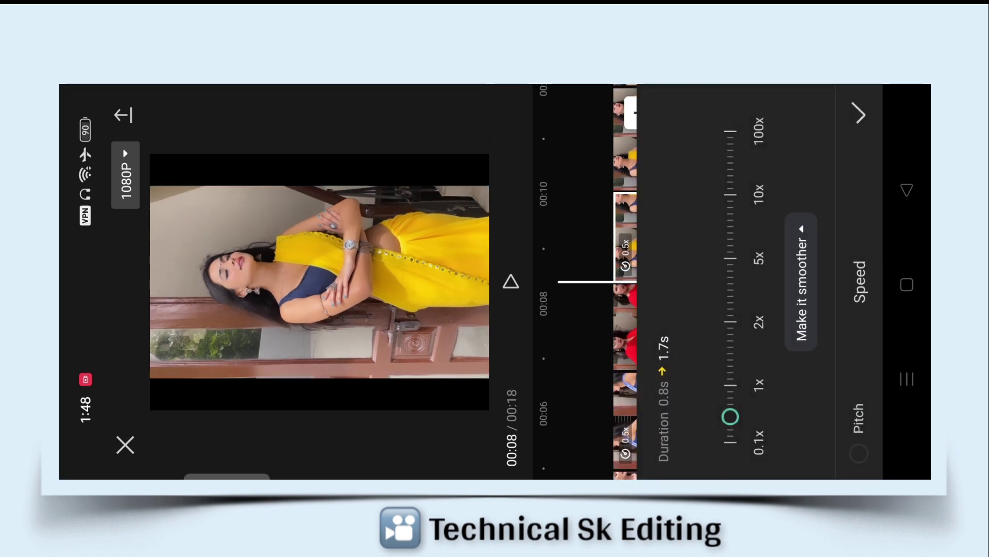
pyautogui.click(801, 234)
pyautogui.click(768, 266)
pyautogui.click(859, 113)
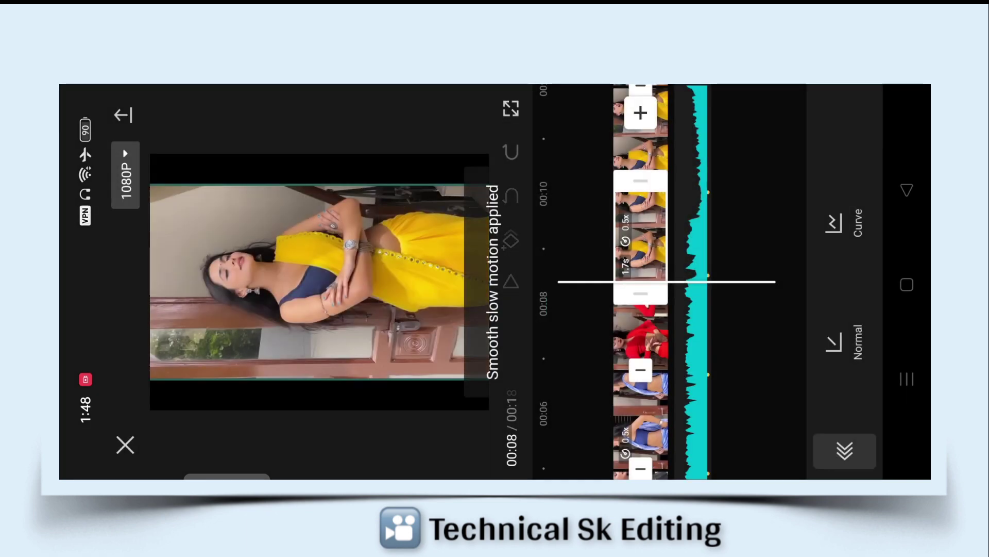
pyautogui.moveTo(733, 158)
pyautogui.mouseDown()
pyautogui.moveTo(757, 246)
pyautogui.moveTo(743, 157)
pyautogui.mouseUp()
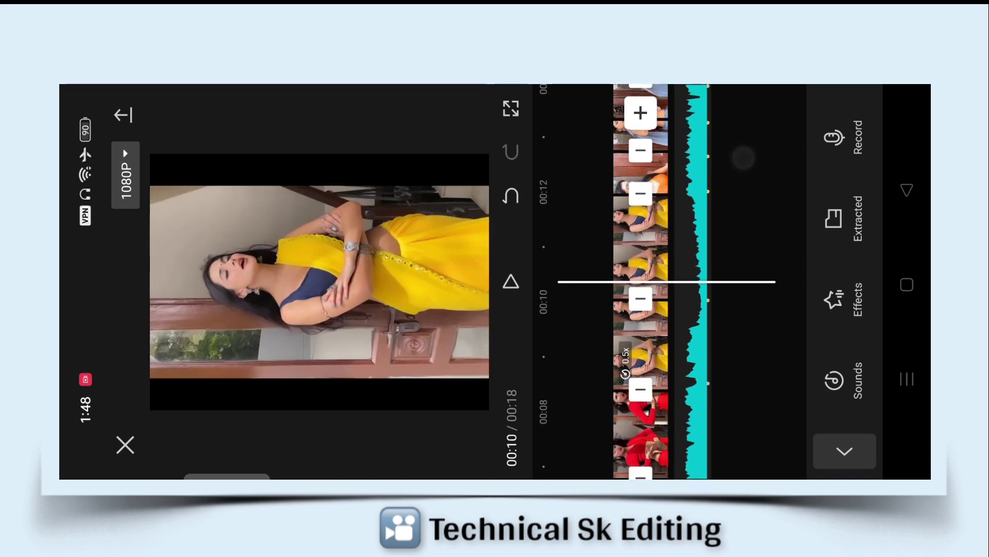
# Place the playhead near 00:11 on the yellow-saree clip and bring up the effect categories
pyautogui.scroll(5, 742, 282)
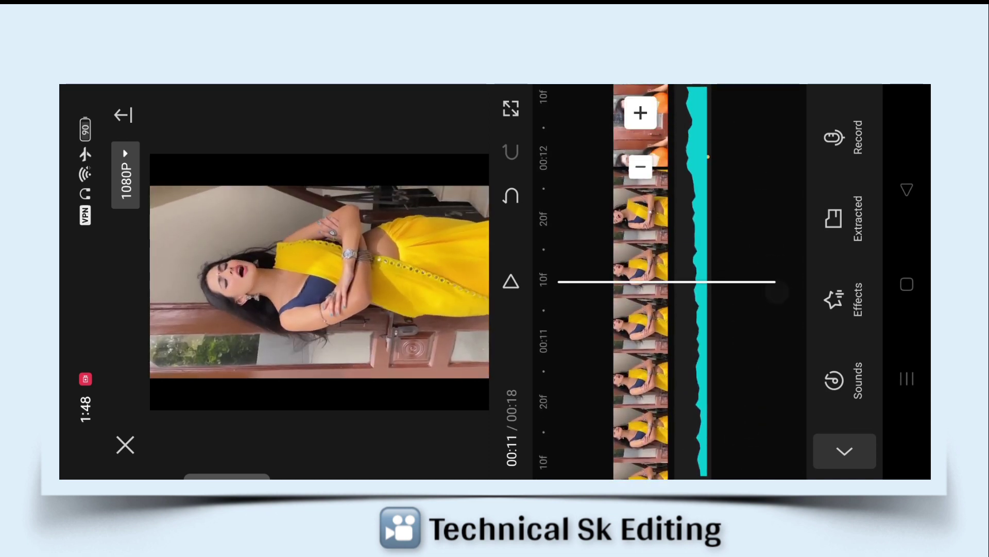
pyautogui.moveTo(737, 139); pyautogui.dragTo(748, 220)
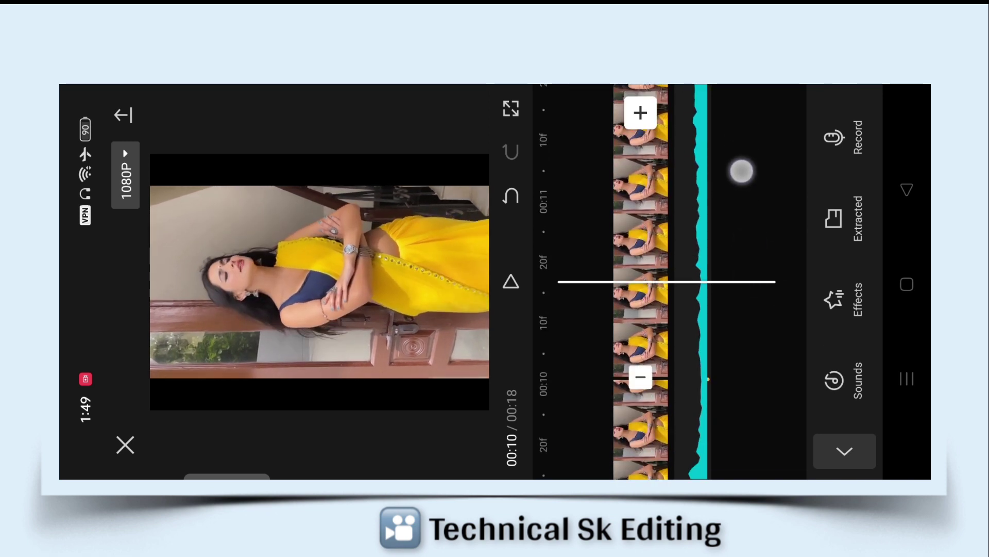
pyautogui.moveTo(757, 179)
pyautogui.mouseDown()
pyautogui.moveTo(767, 211)
pyautogui.moveTo(757, 183)
pyautogui.mouseUp()
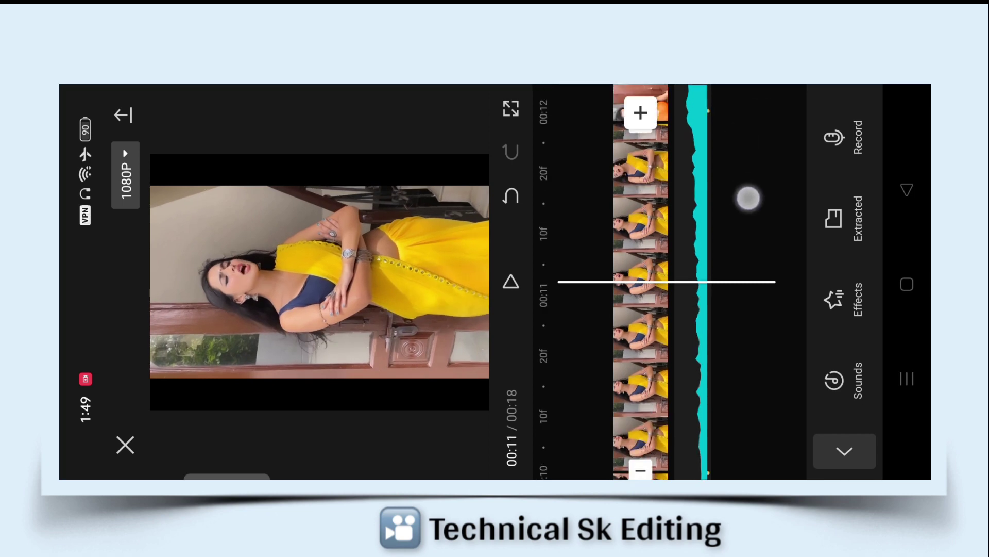
pyautogui.moveTo(737, 121); pyautogui.dragTo(738, 150)
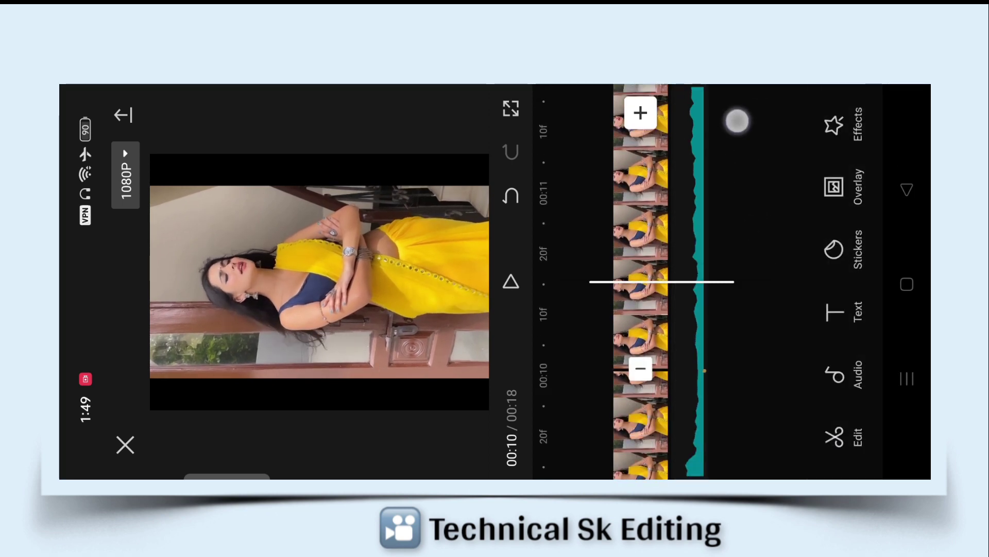
pyautogui.moveTo(749, 103); pyautogui.dragTo(753, 199)
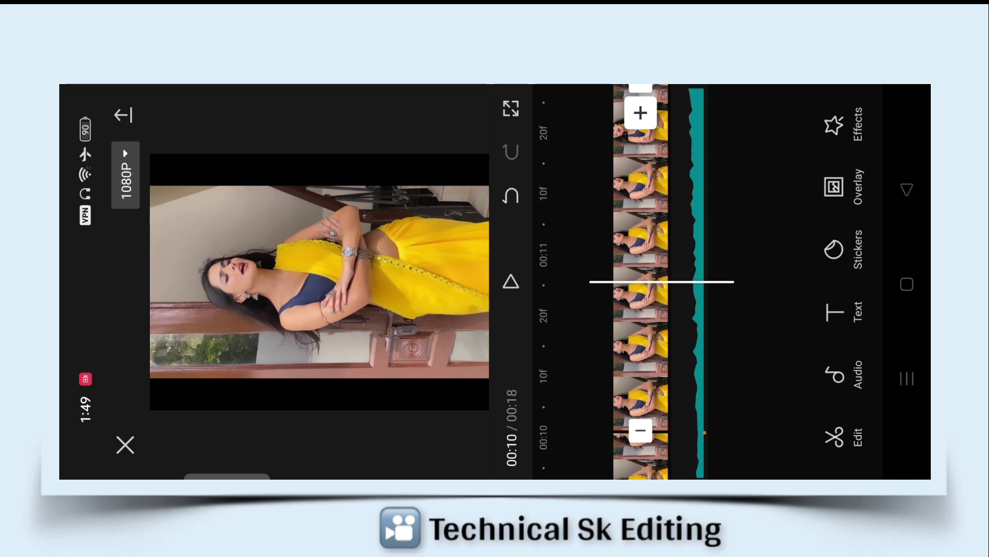
pyautogui.click(843, 121)
# Add the Black Flash video effect from the Trending list at the playhead
pyautogui.click(843, 346)
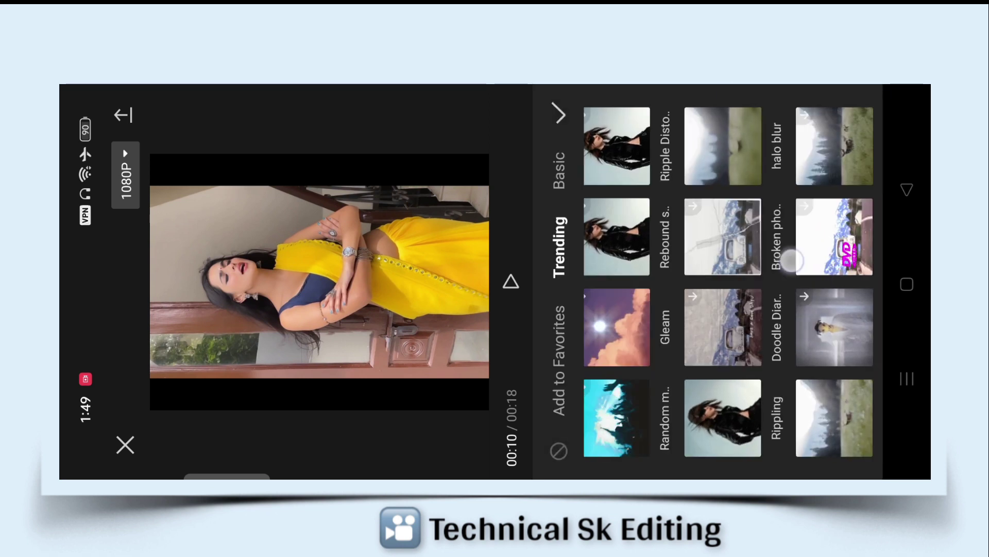
pyautogui.hscroll(10, 731, 281)
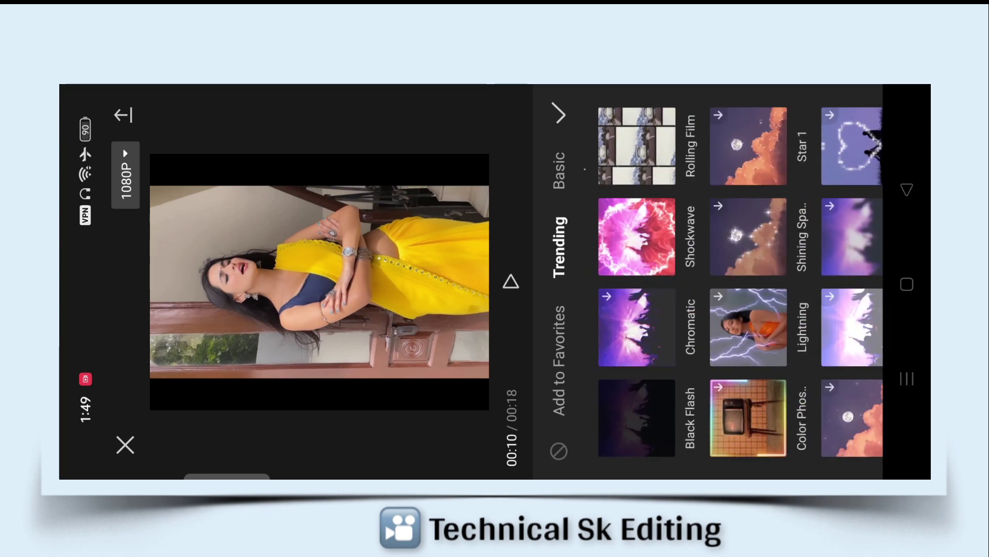
pyautogui.click(636, 418)
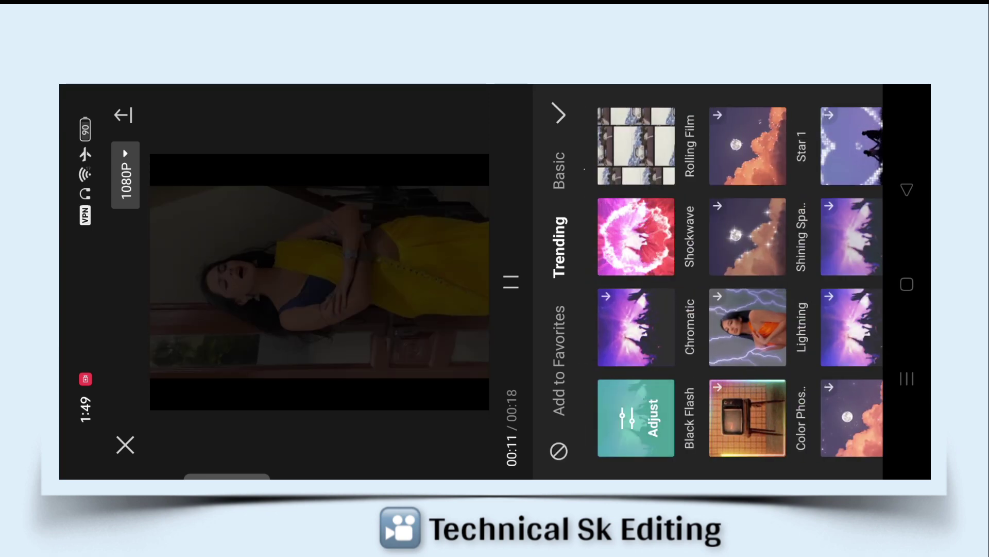
pyautogui.click(636, 417)
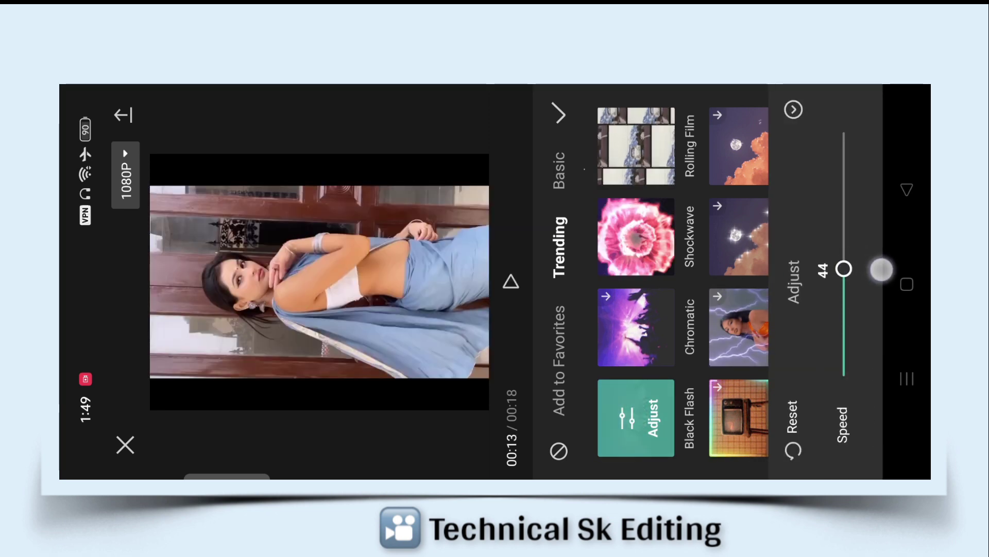
pyautogui.click(561, 113)
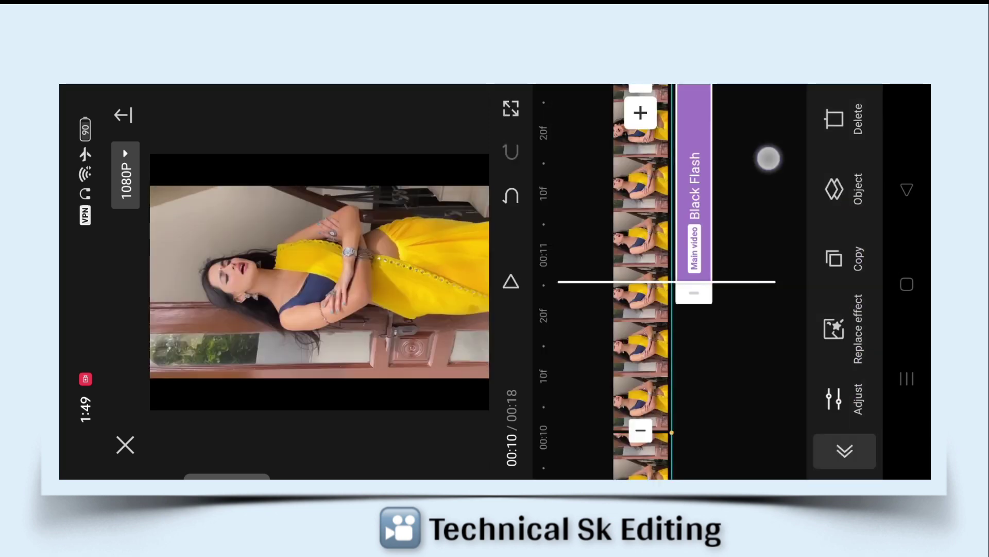
# Scrub back to about 00:09 and preview the Black Flash transition
pyautogui.moveTo(803, 415); pyautogui.dragTo(742, 404)
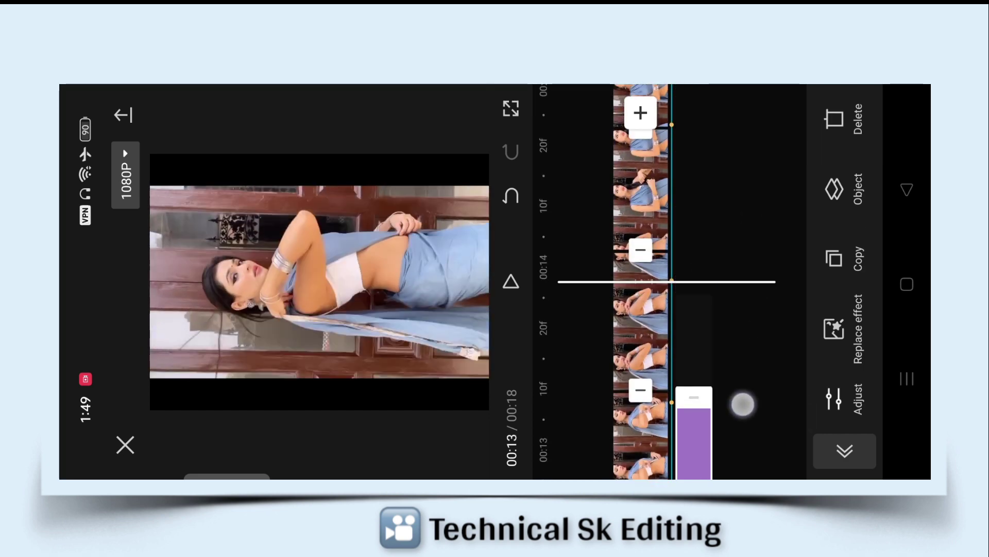
pyautogui.moveTo(698, 263); pyautogui.dragTo(751, 335)
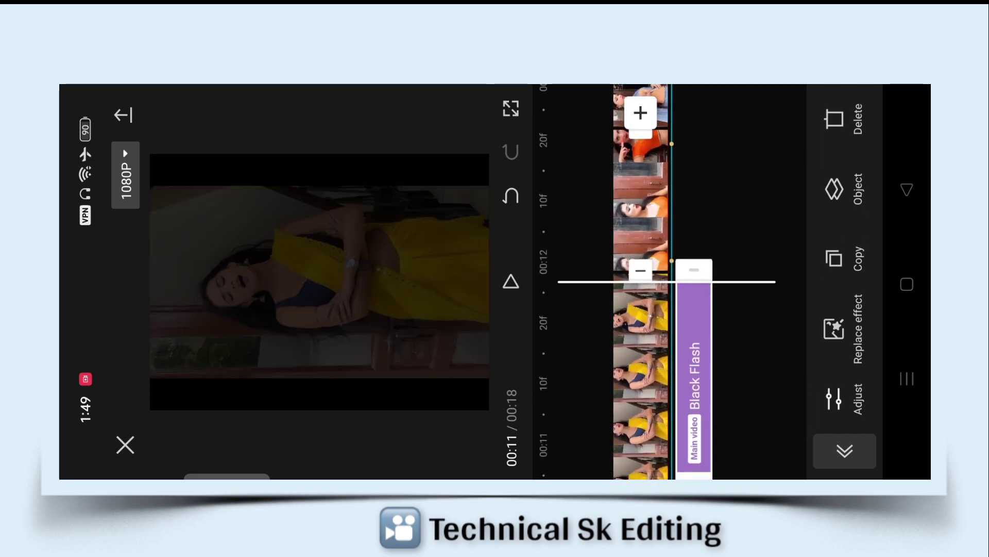
pyautogui.moveTo(758, 237)
pyautogui.mouseDown()
pyautogui.moveTo(757, 215)
pyautogui.moveTo(748, 269)
pyautogui.mouseUp()
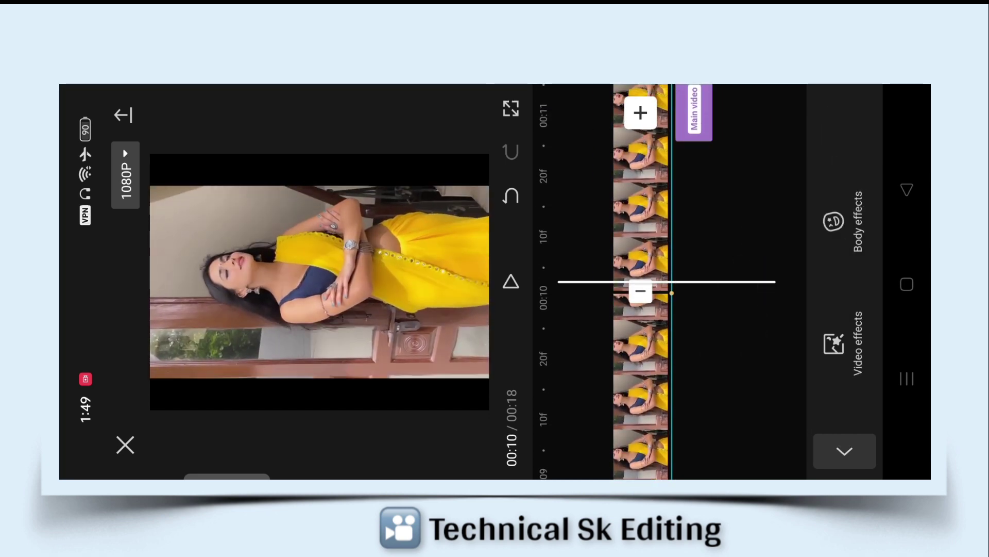
pyautogui.moveTo(750, 183); pyautogui.dragTo(749, 248)
pyautogui.click(510, 281)
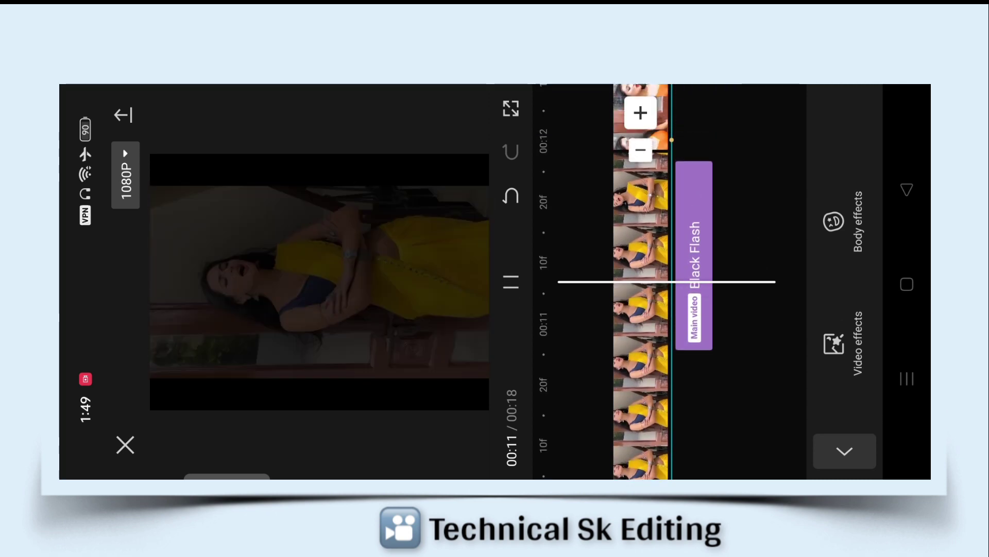
# Slow the blue-saree clip down to 0.1x speed
pyautogui.moveTo(722, 210)
pyautogui.mouseDown()
pyautogui.moveTo(739, 256)
pyautogui.moveTo(722, 128)
pyautogui.moveTo(728, 230)
pyautogui.mouseUp()
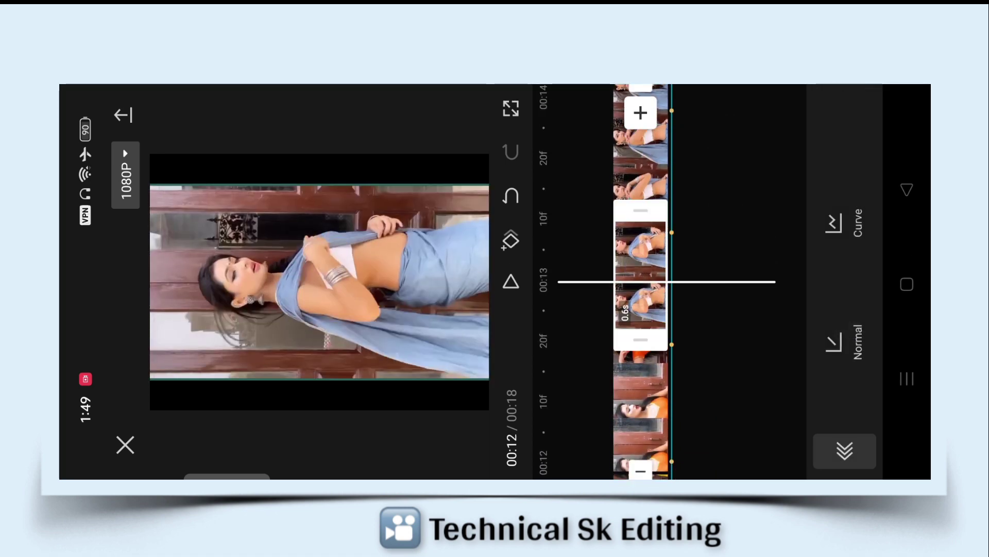
pyautogui.click(834, 342)
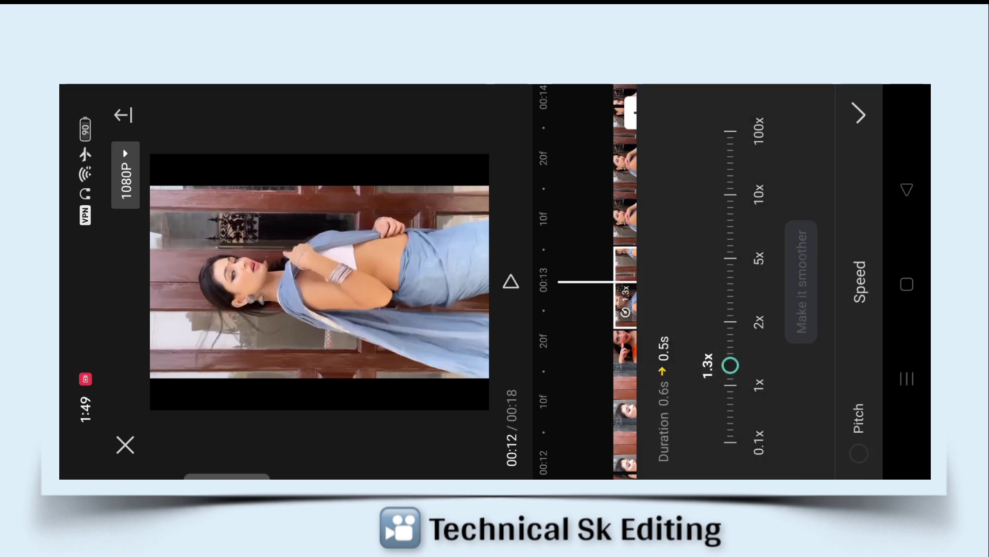
pyautogui.moveTo(730, 365); pyautogui.dragTo(730, 441)
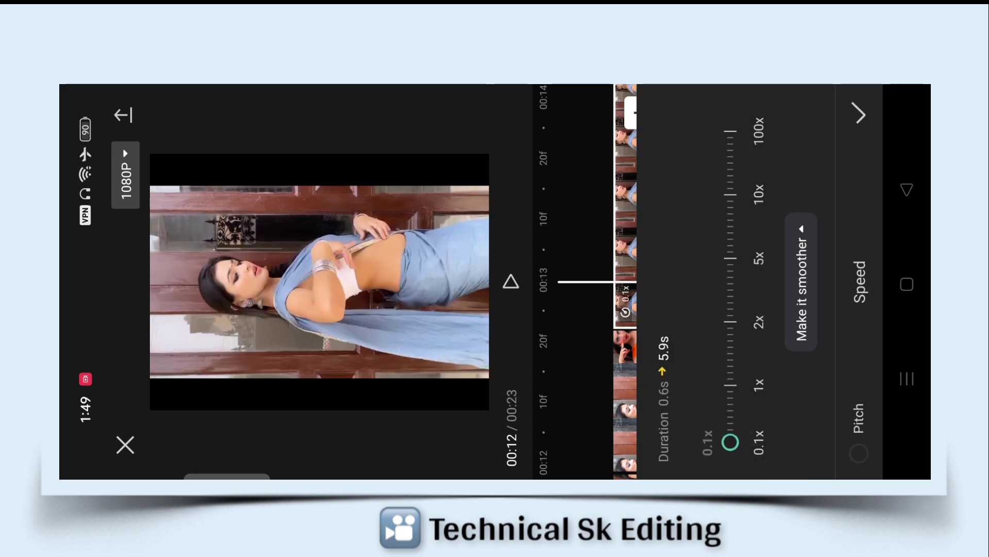
pyautogui.click(859, 113)
pyautogui.moveTo(726, 197); pyautogui.dragTo(742, 287)
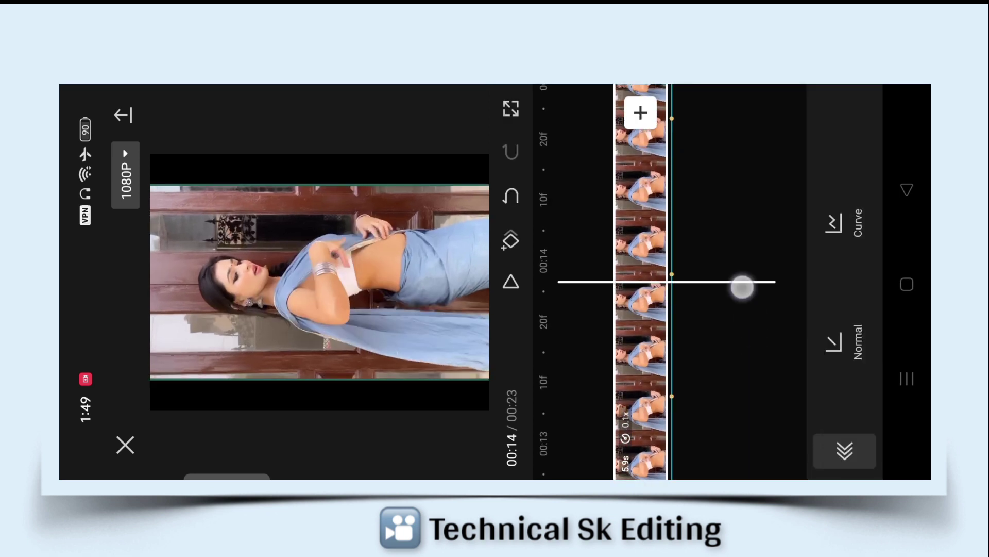
pyautogui.moveTo(731, 214)
pyautogui.mouseDown()
pyautogui.moveTo(780, 397)
pyautogui.moveTo(751, 391)
pyautogui.mouseUp()
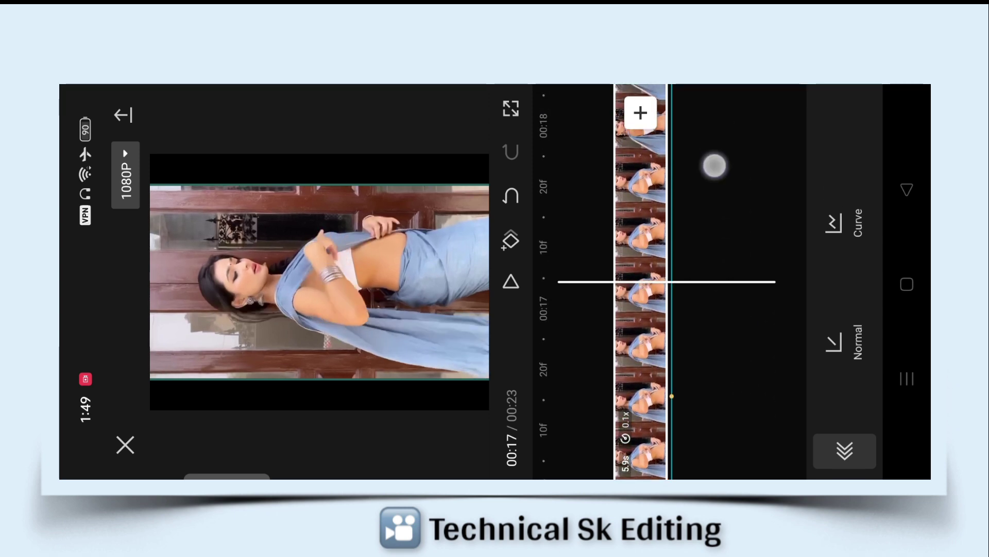
# Delete the unwanted 4.6s slowed blue-saree piece
pyautogui.click(714, 165)
pyautogui.click(645, 225)
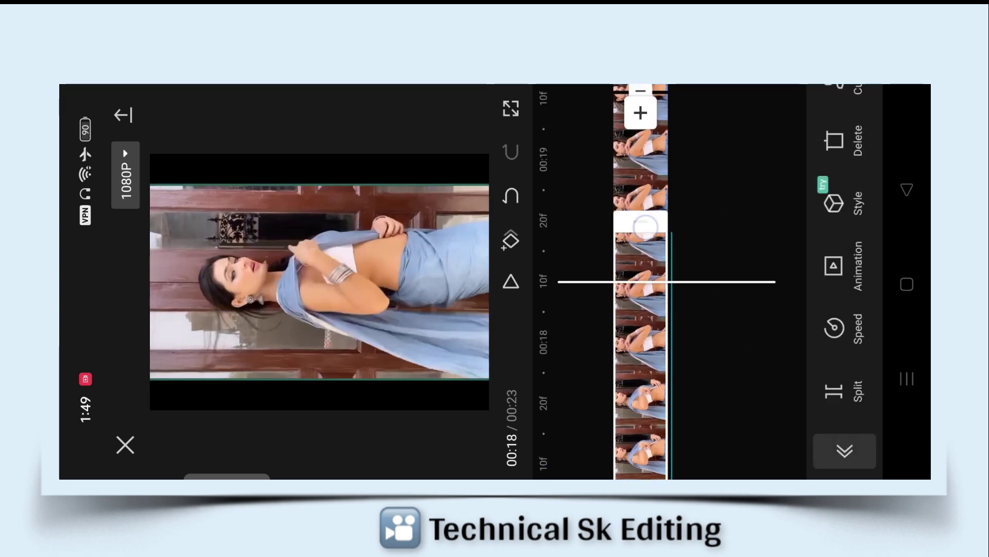
pyautogui.moveTo(709, 358); pyautogui.dragTo(733, 325)
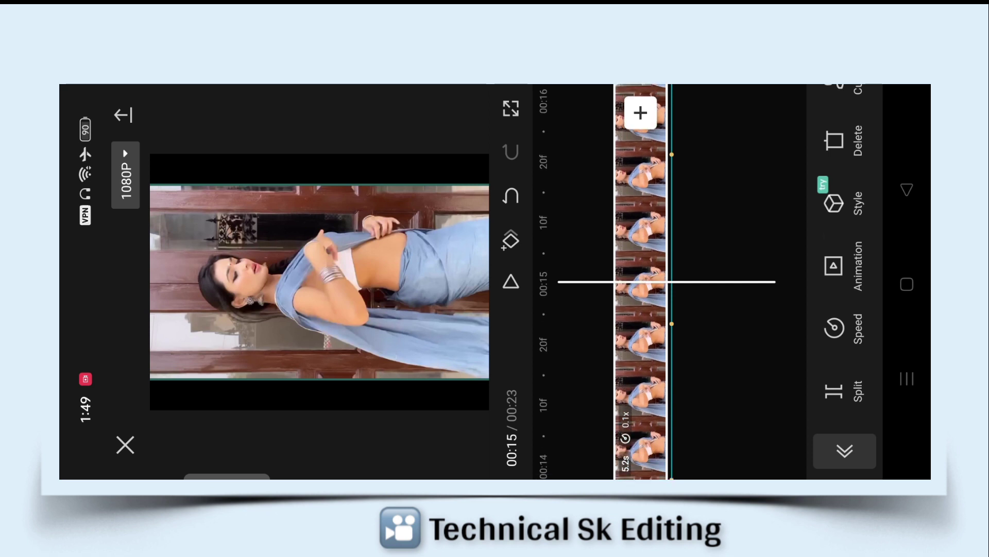
pyautogui.moveTo(729, 268); pyautogui.dragTo(733, 124)
pyautogui.moveTo(734, 196)
pyautogui.mouseDown()
pyautogui.moveTo(735, 247)
pyautogui.moveTo(736, 208)
pyautogui.mouseUp()
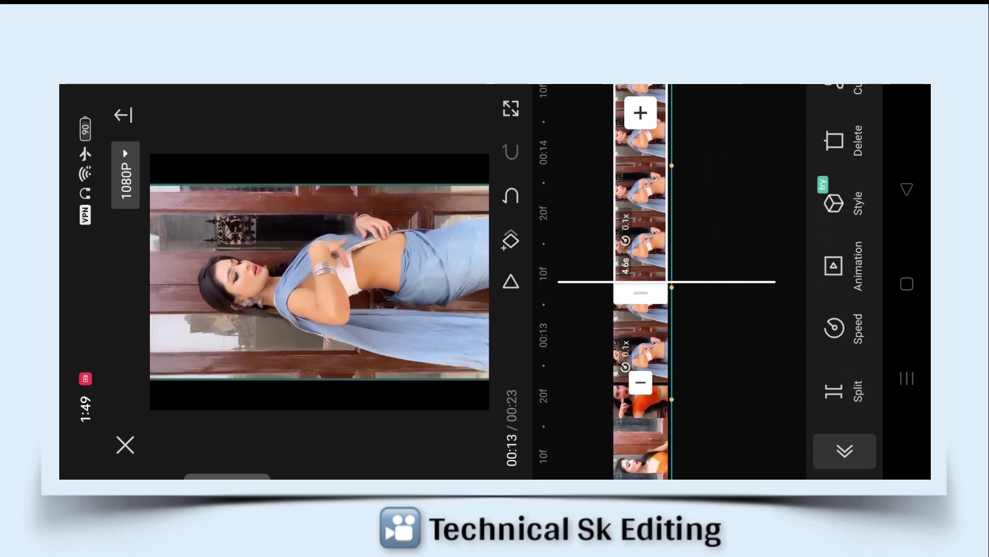
pyautogui.click(835, 140)
# Apply better-quality smooth slow motion to the remaining 0.6s blue-saree piece
pyautogui.click(718, 188)
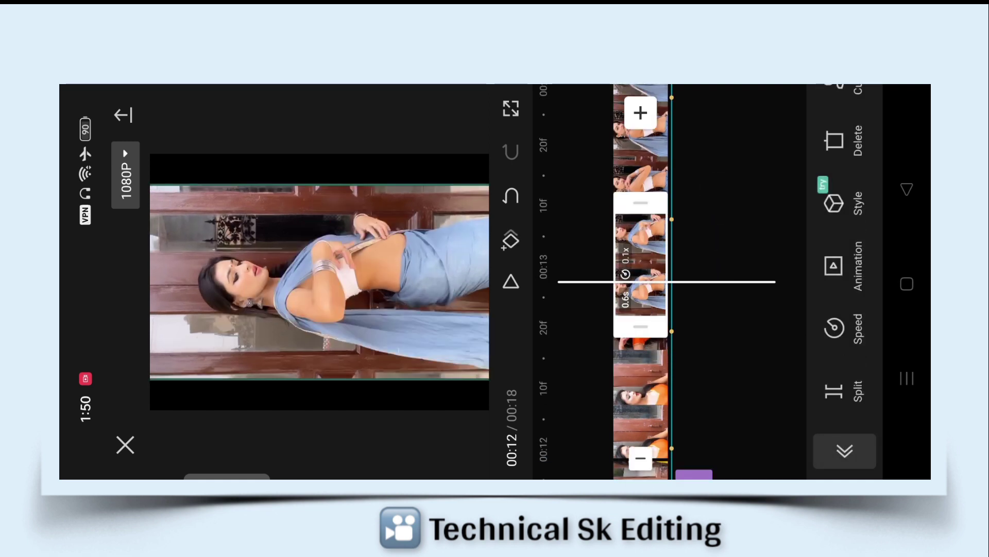
pyautogui.click(843, 342)
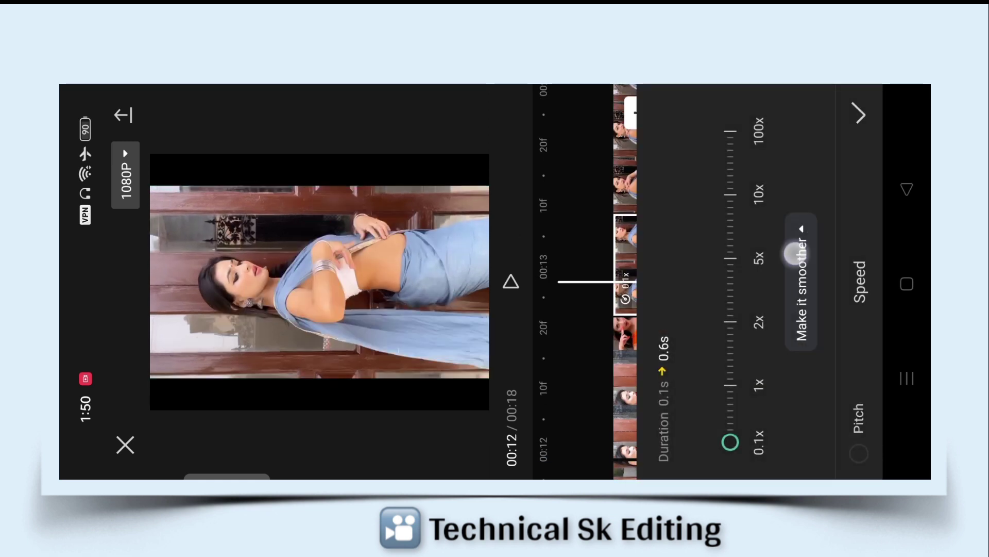
pyautogui.click(794, 253)
pyautogui.click(763, 275)
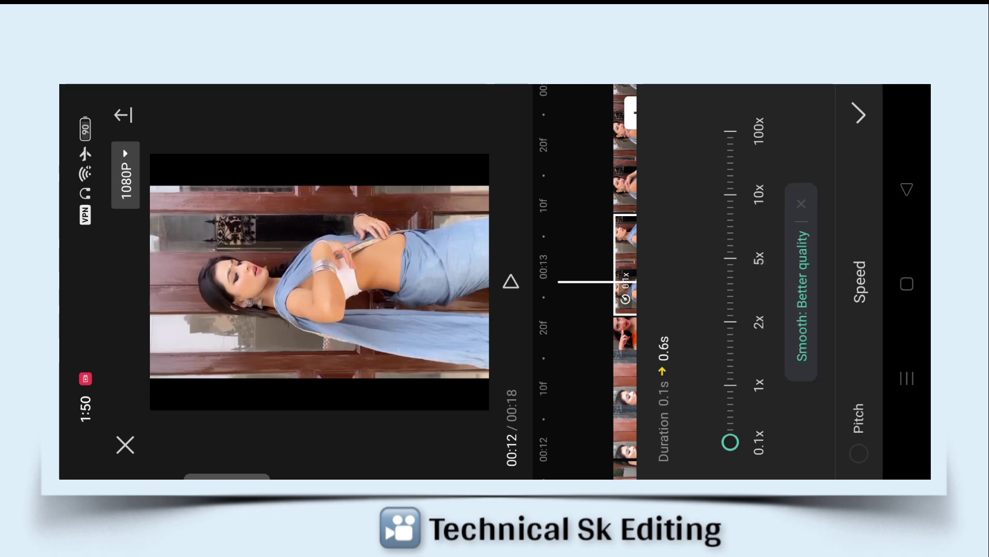
pyautogui.click(858, 113)
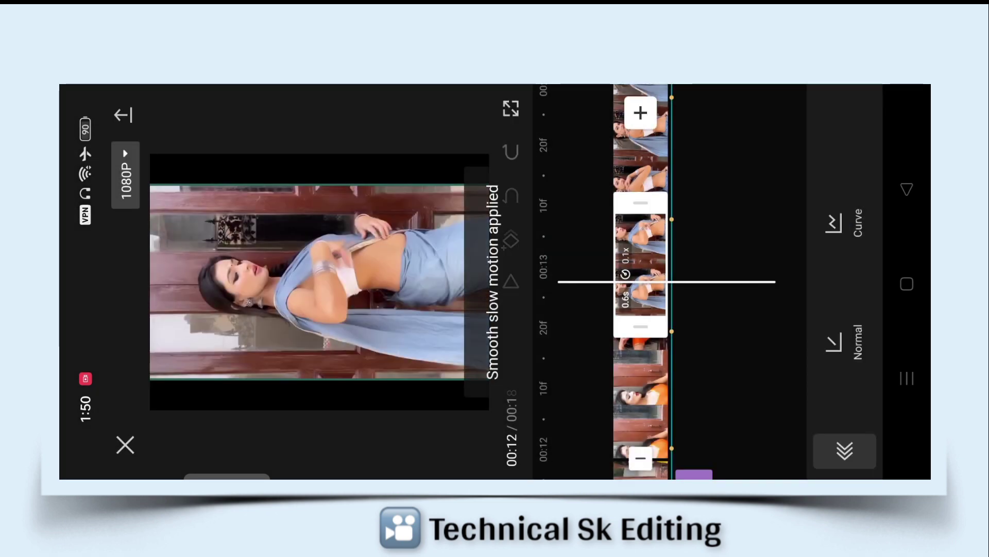
pyautogui.click(725, 194)
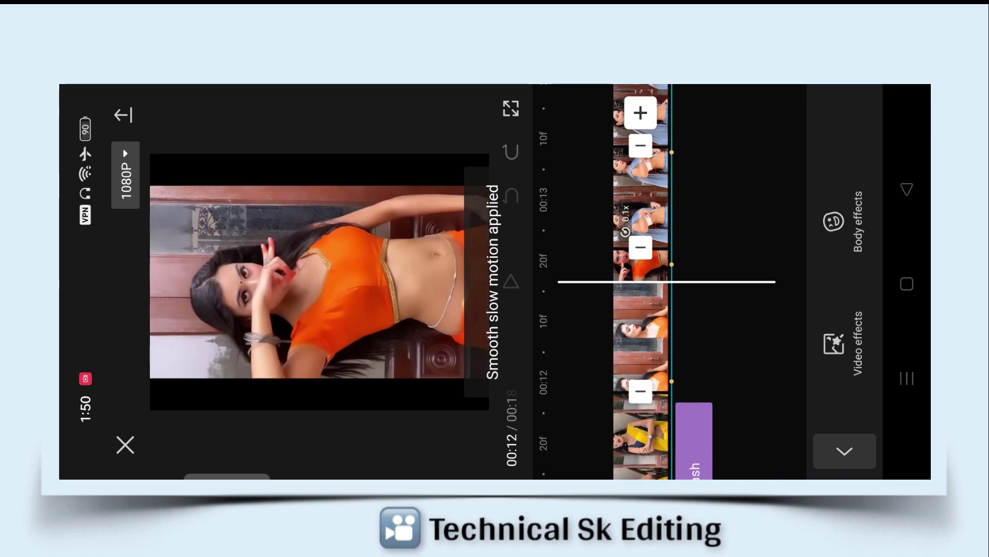
# Play back the edit to review the slow motion, then bring the playhead to the next clip at 00:14
pyautogui.click(845, 451)
pyautogui.click(511, 281)
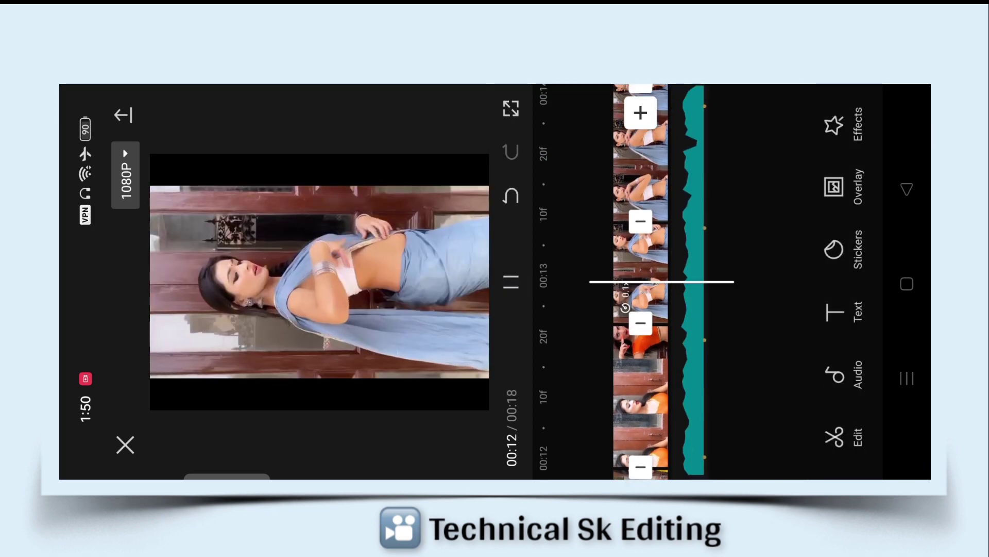
pyautogui.click(734, 208)
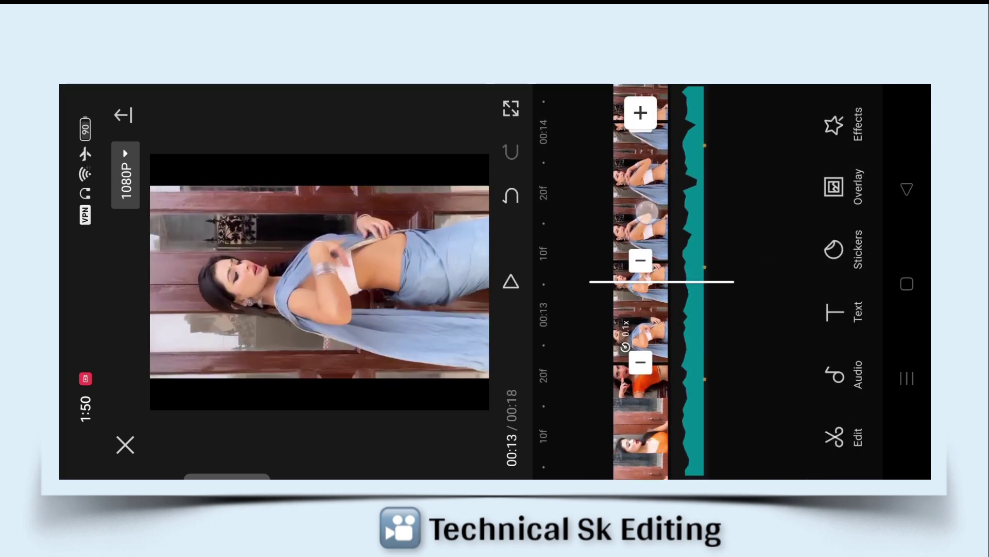
pyautogui.click(646, 211)
pyautogui.moveTo(751, 188)
pyautogui.mouseDown()
pyautogui.moveTo(757, 227)
pyautogui.moveTo(646, 268)
pyautogui.mouseUp()
pyautogui.click(751, 230)
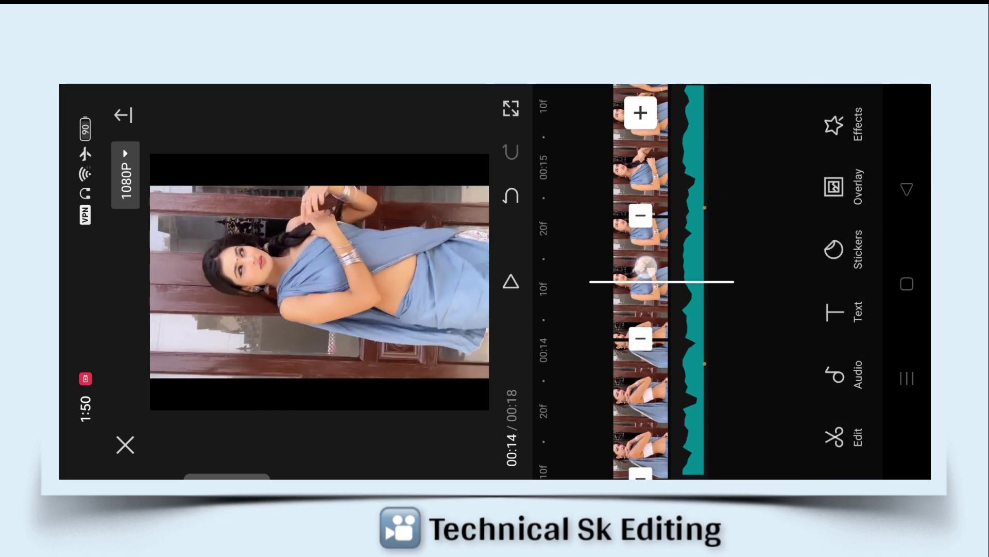
# Slow the blue-saree clip at 00:14 to 0.1x speed
pyautogui.click(646, 267)
pyautogui.click(837, 341)
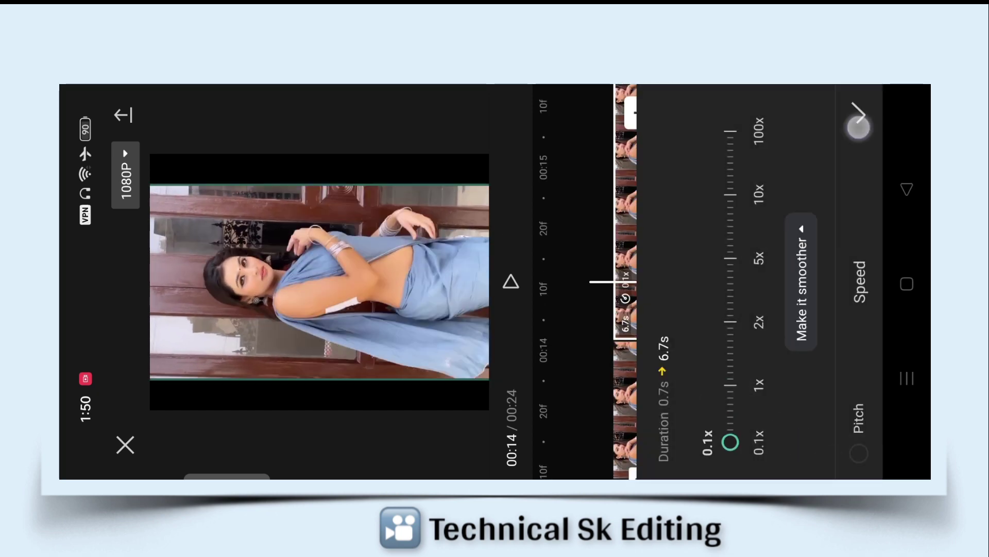
pyautogui.click(858, 124)
pyautogui.moveTo(727, 175); pyautogui.dragTo(799, 415)
pyautogui.moveTo(741, 308); pyautogui.dragTo(767, 383)
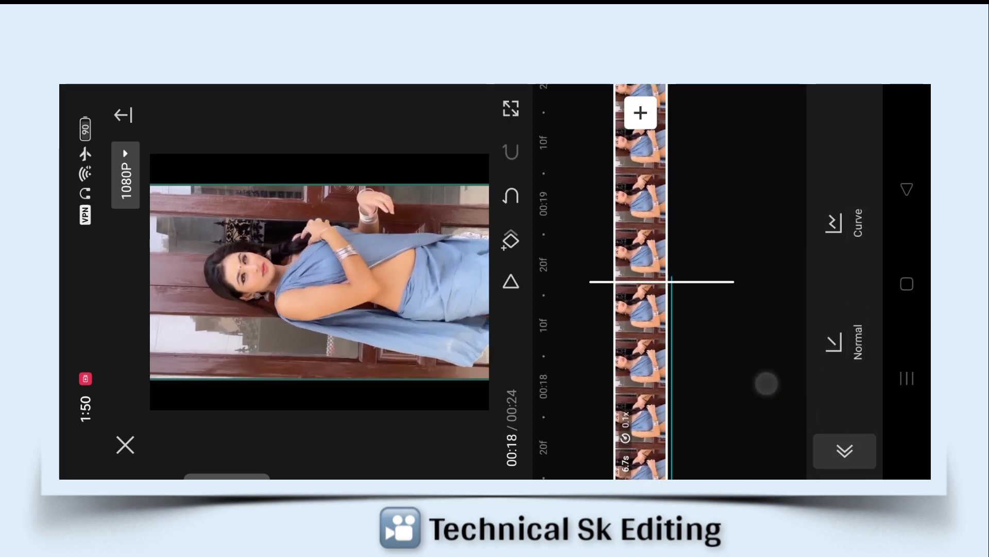
# Trim the slowed blue-saree clip from 5.1s down to about 0.7s
pyautogui.click(845, 450)
pyautogui.moveTo(725, 273); pyautogui.dragTo(717, 172)
pyautogui.click(717, 172)
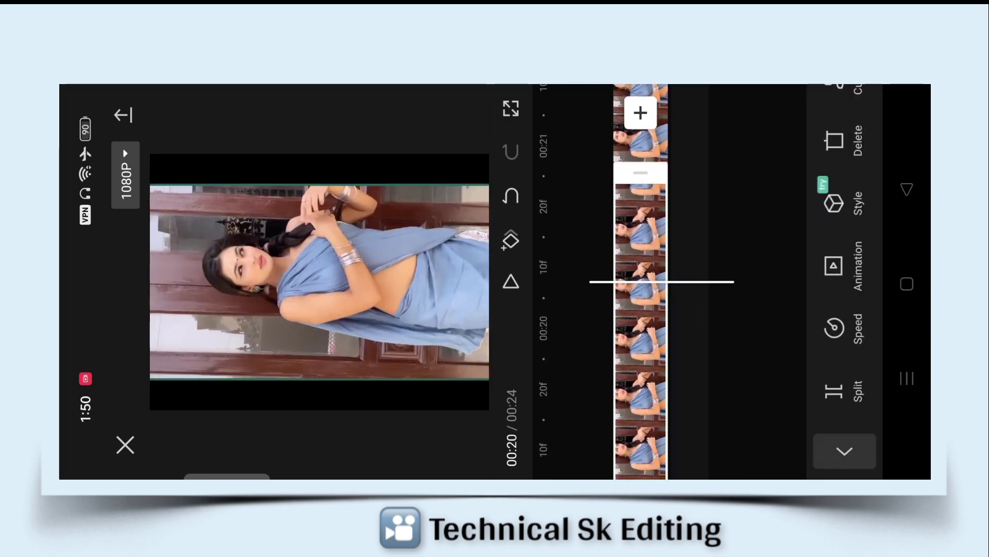
pyautogui.click(722, 357)
pyautogui.click(718, 221)
pyautogui.moveTo(709, 269)
pyautogui.mouseDown()
pyautogui.moveTo(706, 303)
pyautogui.moveTo(747, 379)
pyautogui.mouseUp()
pyautogui.click(746, 227)
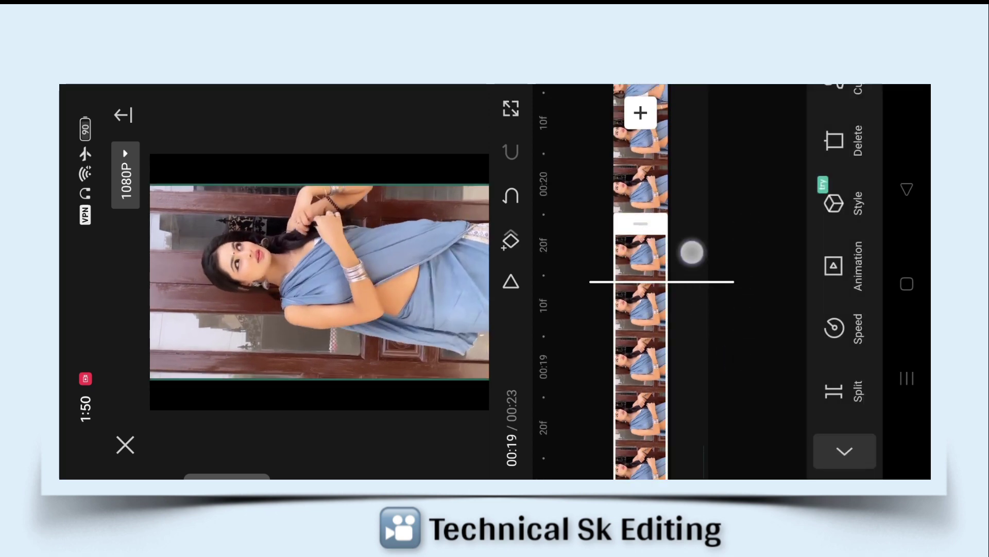
pyautogui.moveTo(692, 252)
pyautogui.mouseDown()
pyautogui.moveTo(756, 338)
pyautogui.moveTo(758, 186)
pyautogui.mouseUp()
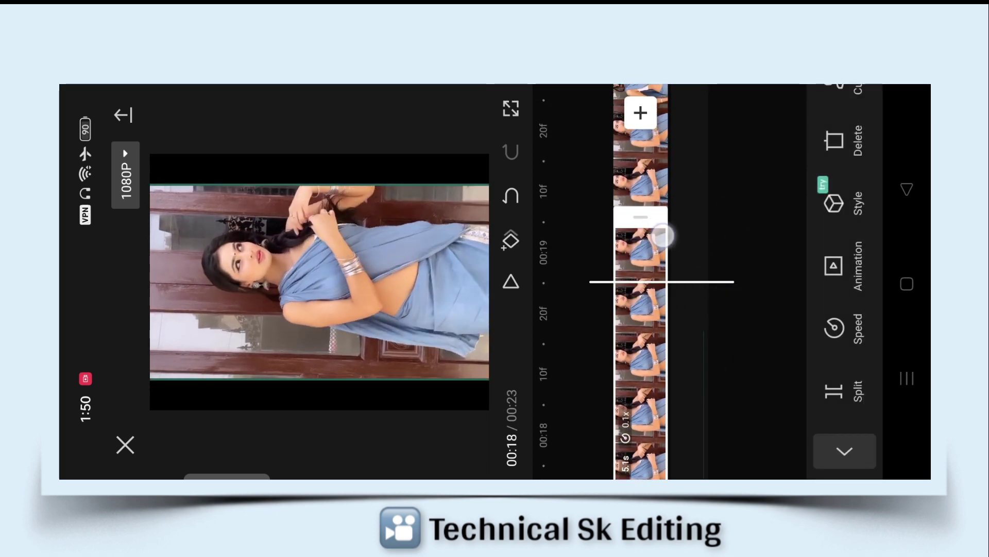
pyautogui.moveTo(663, 236)
pyautogui.mouseDown()
pyautogui.moveTo(746, 415)
pyautogui.moveTo(777, 392)
pyautogui.moveTo(765, 190)
pyautogui.mouseUp()
pyautogui.moveTo(775, 356); pyautogui.dragTo(809, 255)
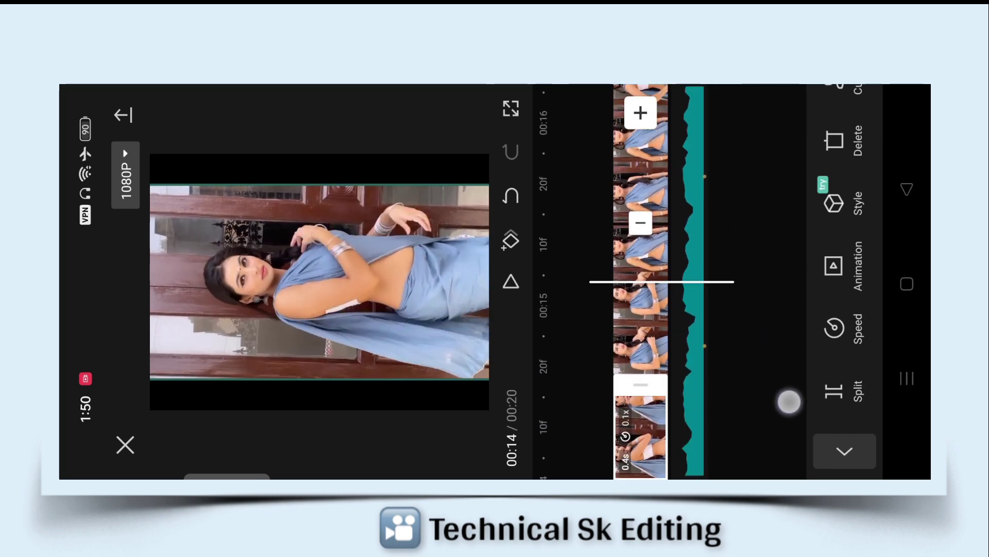
pyautogui.click(813, 240)
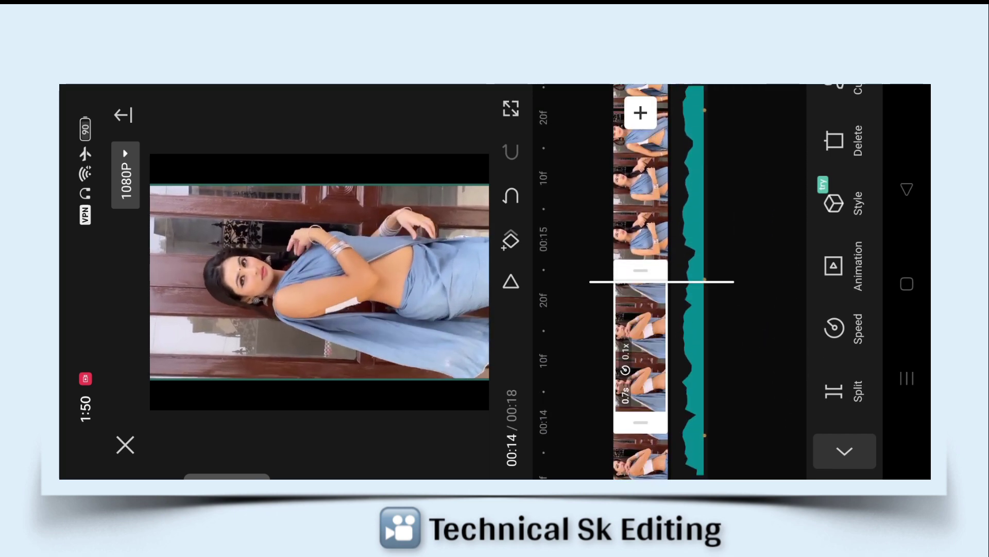
# Turn on Make it smoother with Better quality for the 0.1x clip
pyautogui.click(641, 345)
pyautogui.click(854, 323)
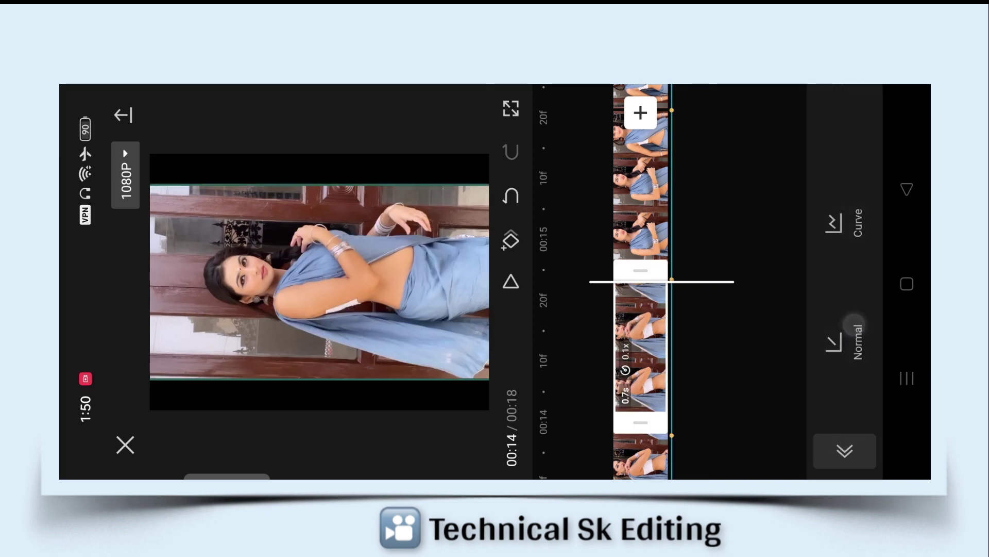
pyautogui.click(840, 342)
pyautogui.click(805, 265)
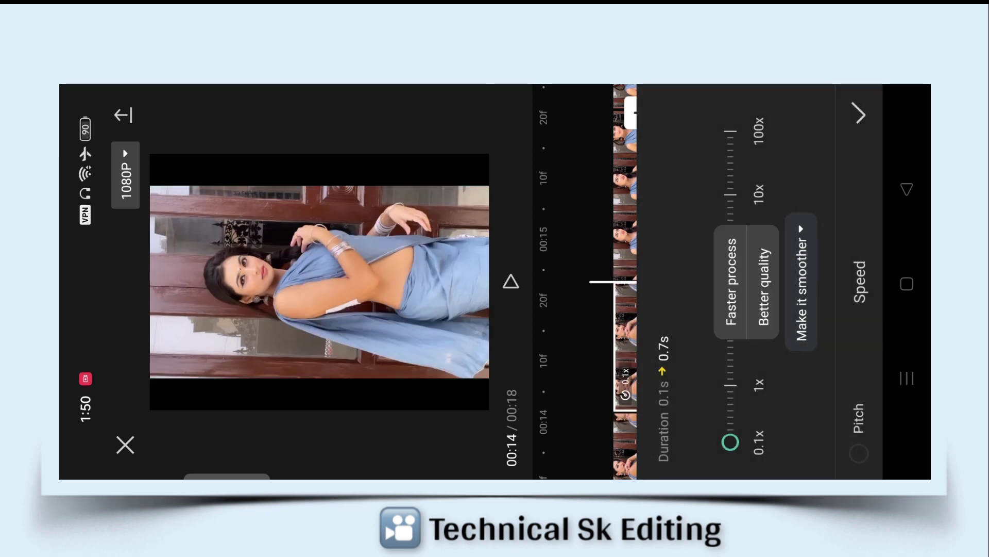
pyautogui.click(770, 268)
pyautogui.click(858, 114)
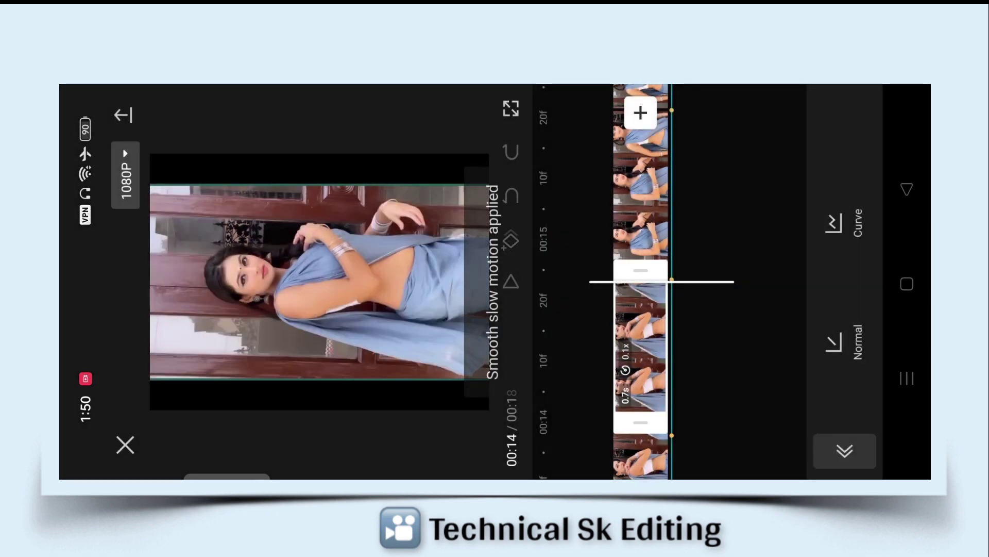
# Replay from 00:13 to check the smoothing, then zoom out and park the playhead at the first cut
pyautogui.click(730, 320)
pyautogui.moveTo(714, 141)
pyautogui.mouseDown()
pyautogui.moveTo(732, 217)
pyautogui.moveTo(728, 150)
pyautogui.mouseUp()
pyautogui.click(511, 281)
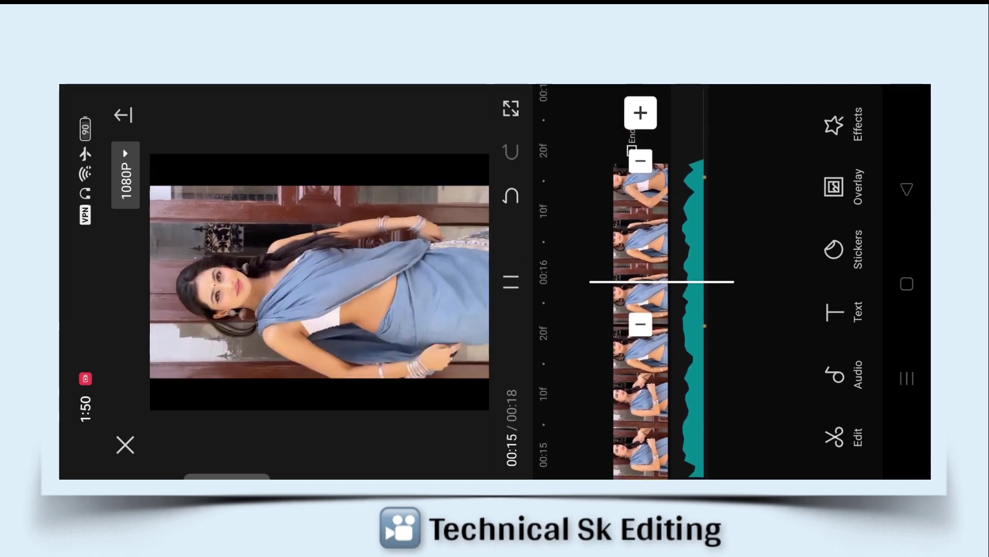
pyautogui.moveTo(729, 155); pyautogui.dragTo(729, 196)
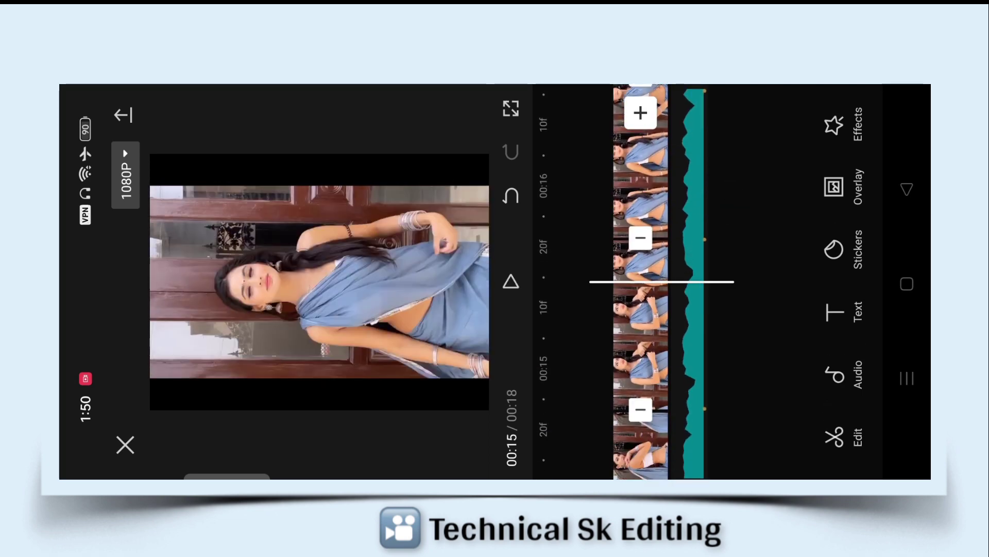
pyautogui.moveTo(727, 248)
pyautogui.mouseDown()
pyautogui.moveTo(722, 126)
pyautogui.moveTo(759, 307)
pyautogui.mouseUp()
pyautogui.moveTo(759, 181); pyautogui.dragTo(759, 280)
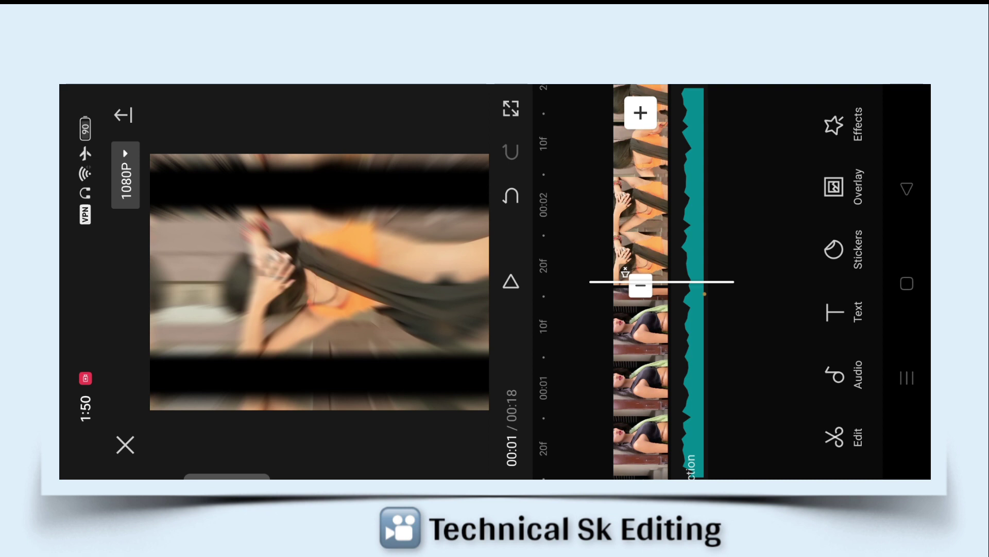
pyautogui.moveTo(784, 428); pyautogui.dragTo(774, 420)
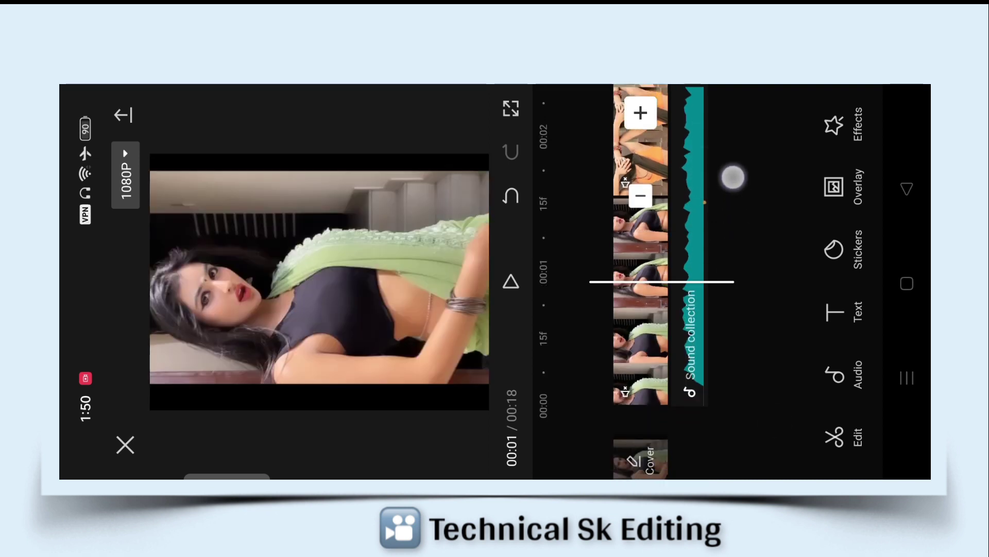
pyautogui.moveTo(735, 264); pyautogui.dragTo(747, 268)
# Apply a Black Fade transition at the first cut
pyautogui.click(641, 258)
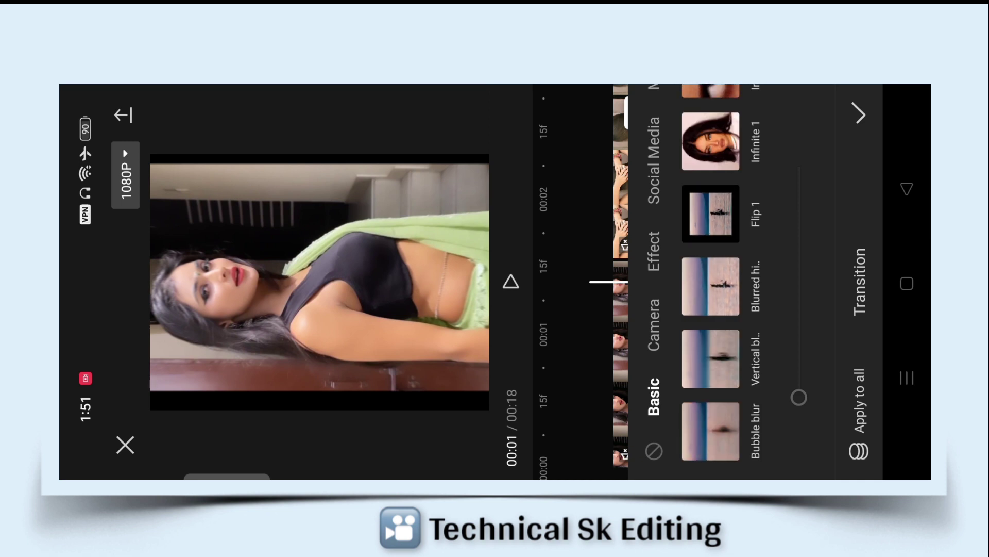
pyautogui.moveTo(732, 134); pyautogui.dragTo(816, 392)
pyautogui.moveTo(741, 110); pyautogui.dragTo(766, 273)
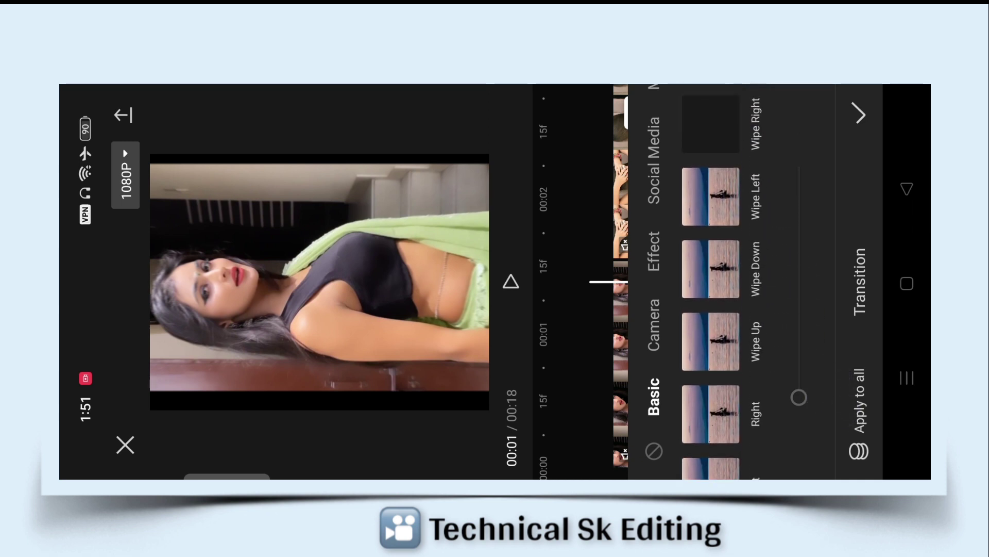
pyautogui.moveTo(755, 195); pyautogui.dragTo(755, 269)
pyautogui.moveTo(782, 306); pyautogui.dragTo(783, 313)
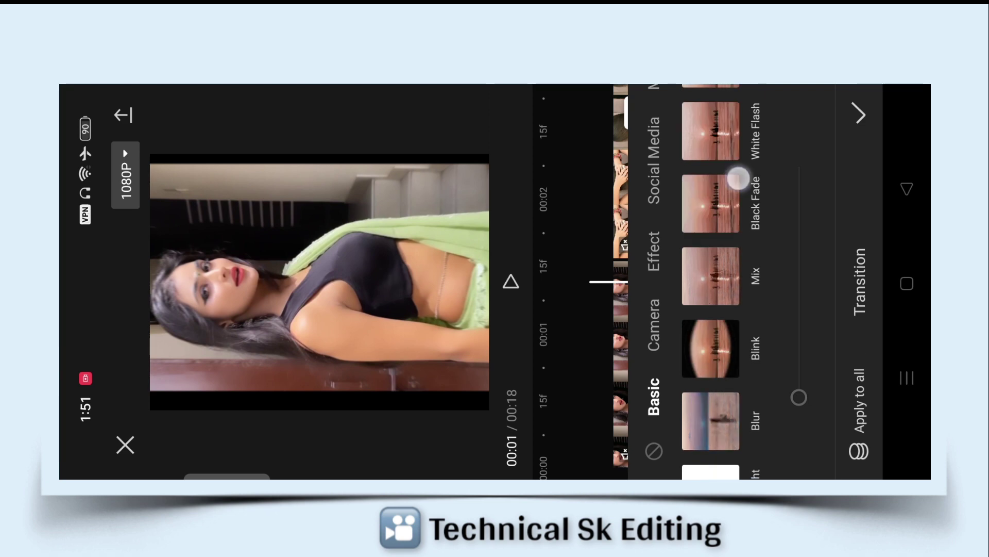
pyautogui.click(712, 257)
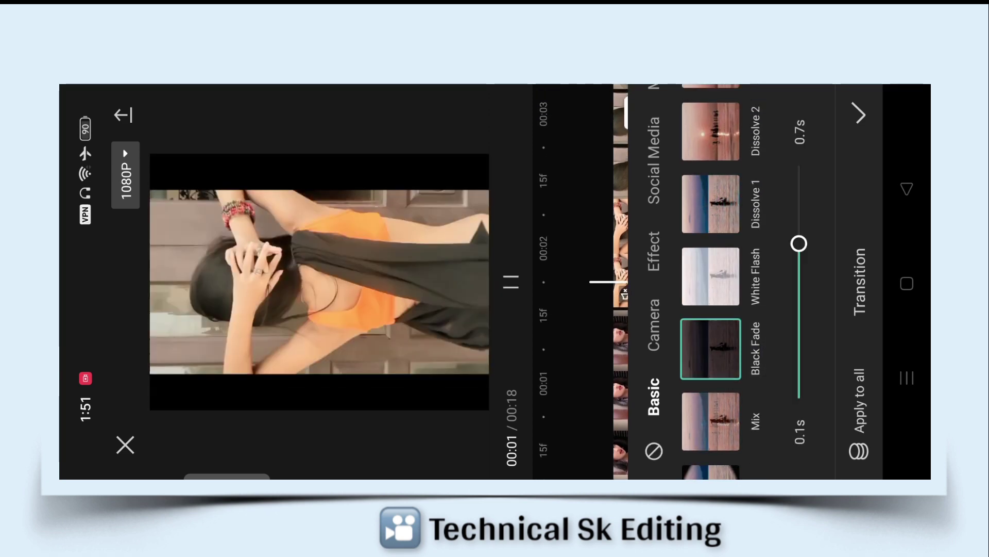
pyautogui.click(880, 105)
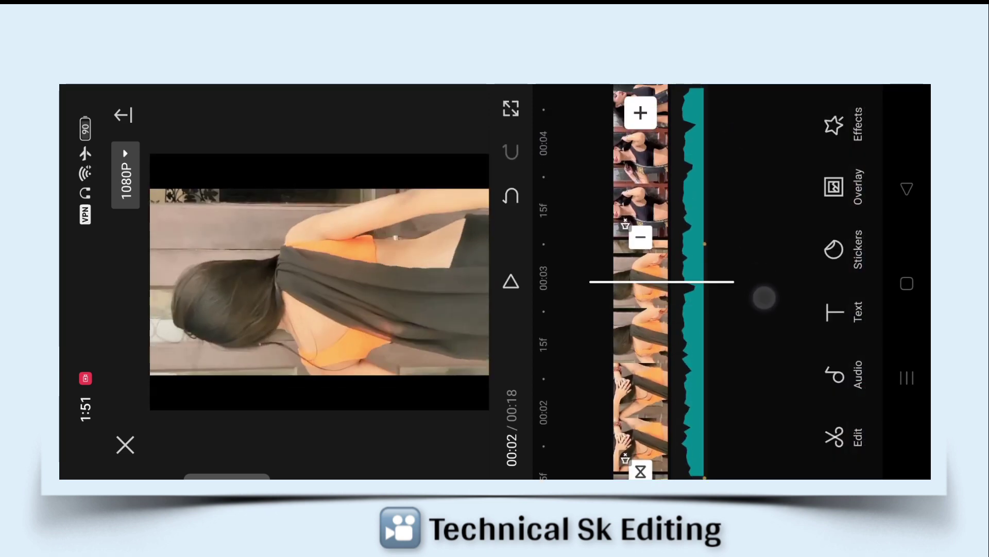
# Give the next cut a 0.8s White Flash transition after trying Blur
pyautogui.click(639, 232)
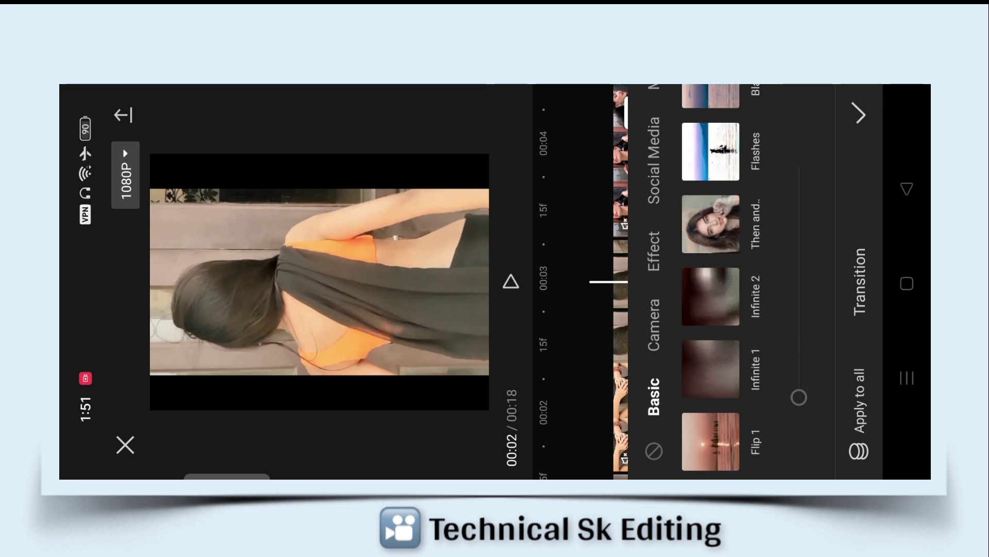
pyautogui.click(779, 275)
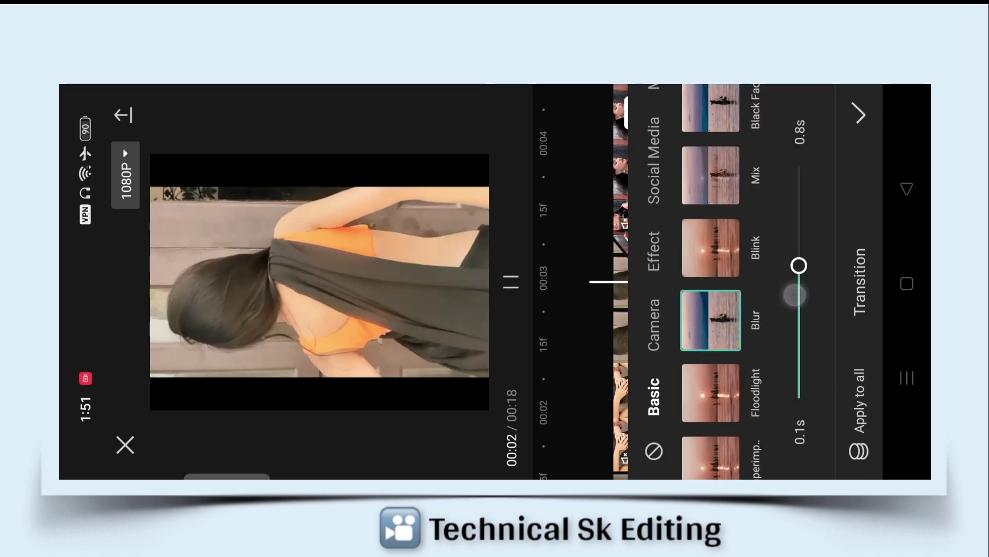
pyautogui.moveTo(799, 266); pyautogui.dragTo(797, 154)
pyautogui.moveTo(760, 262); pyautogui.dragTo(760, 407)
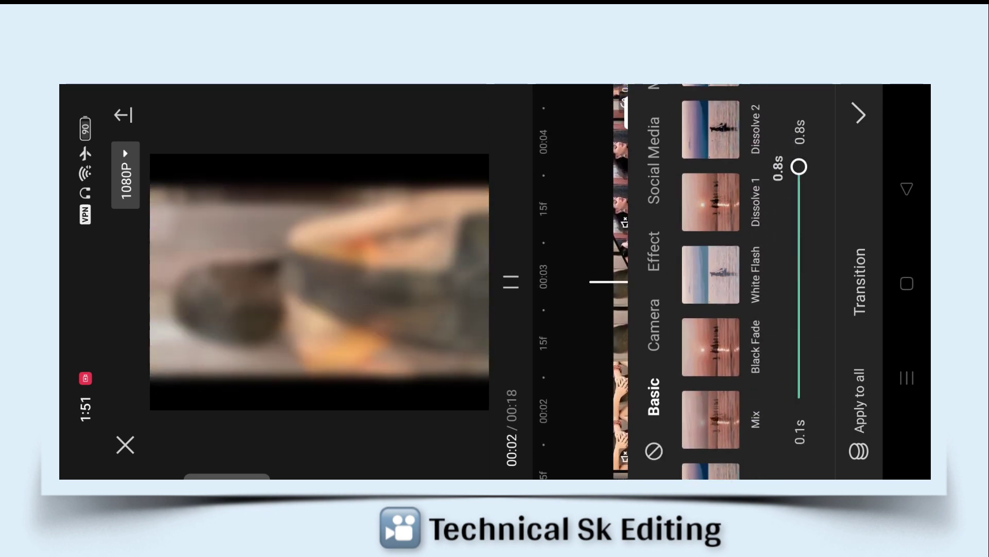
pyautogui.click(736, 281)
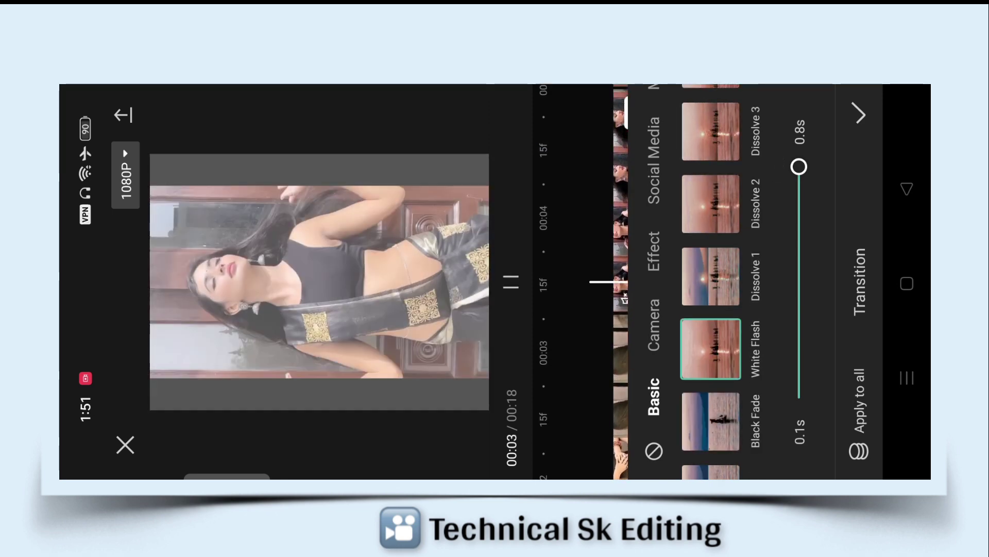
pyautogui.click(858, 115)
pyautogui.click(749, 282)
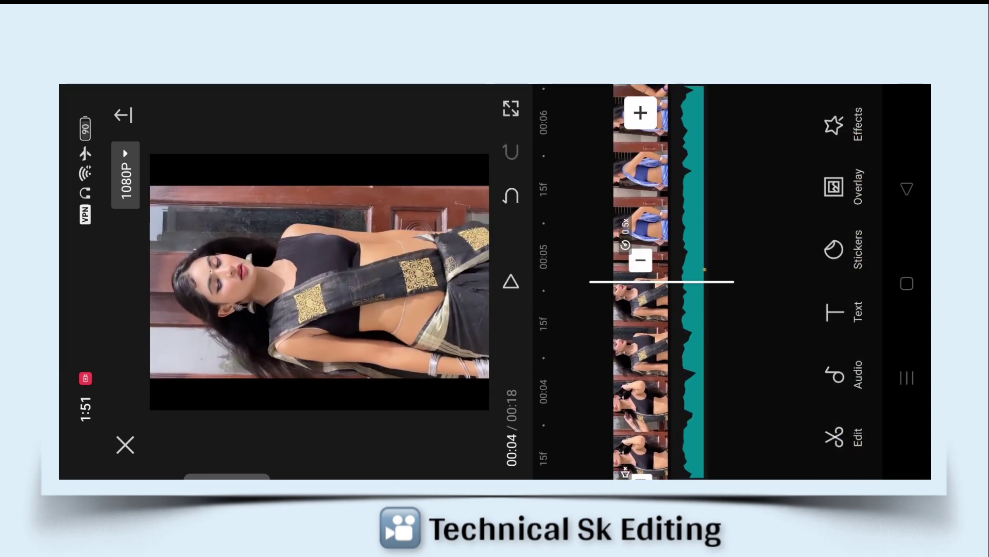
# Set the following cut's transition to Floodlight, after first trying Flashes
pyautogui.click(633, 260)
pyautogui.click(746, 271)
pyautogui.moveTo(798, 338); pyautogui.dragTo(797, 464)
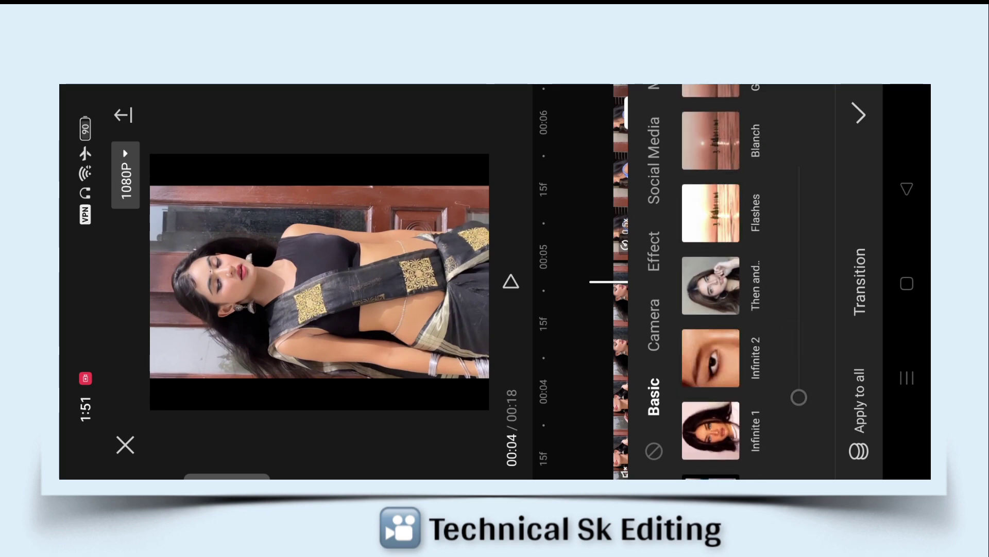
pyautogui.moveTo(806, 232); pyautogui.dragTo(806, 412)
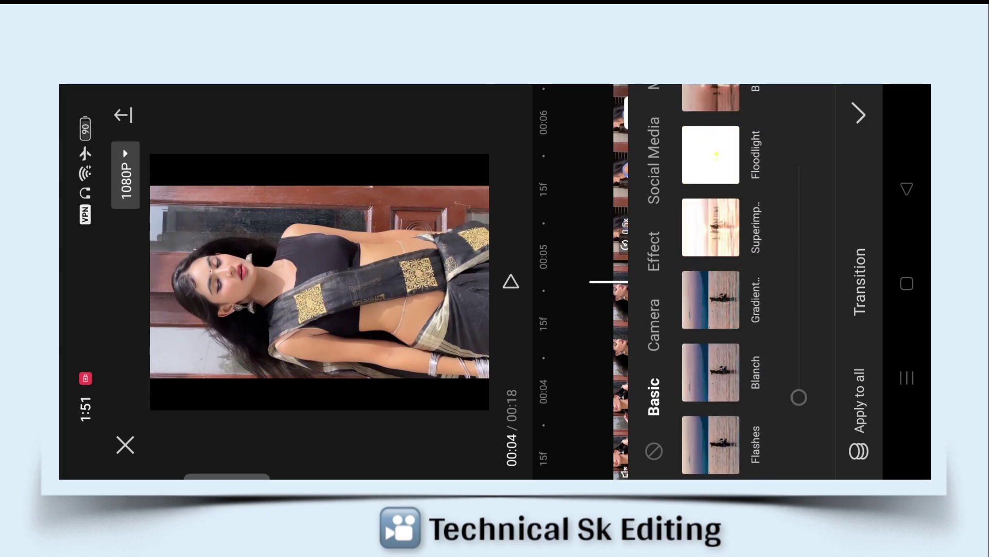
pyautogui.click(710, 445)
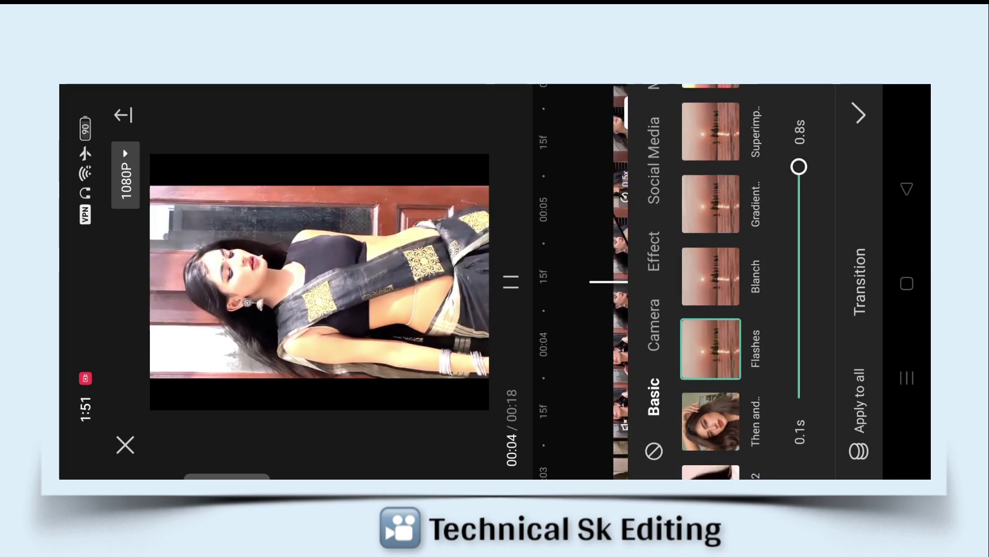
pyautogui.moveTo(711, 232); pyautogui.dragTo(711, 464)
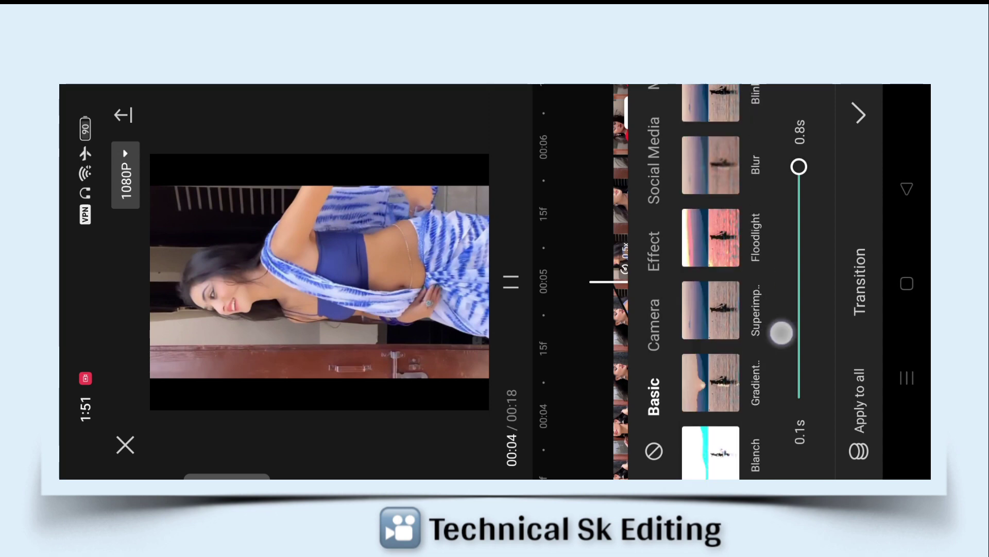
pyautogui.moveTo(706, 316); pyautogui.dragTo(706, 242)
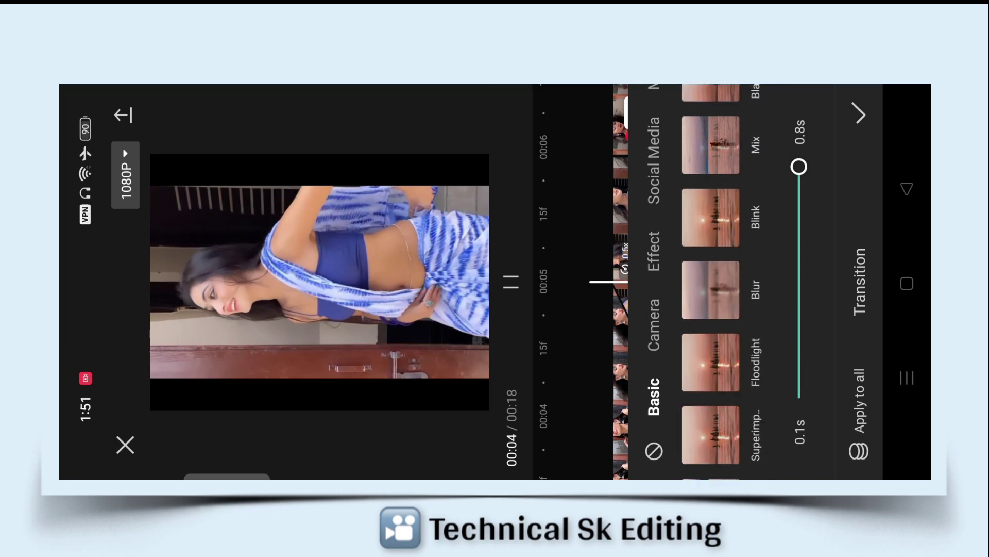
pyautogui.click(711, 362)
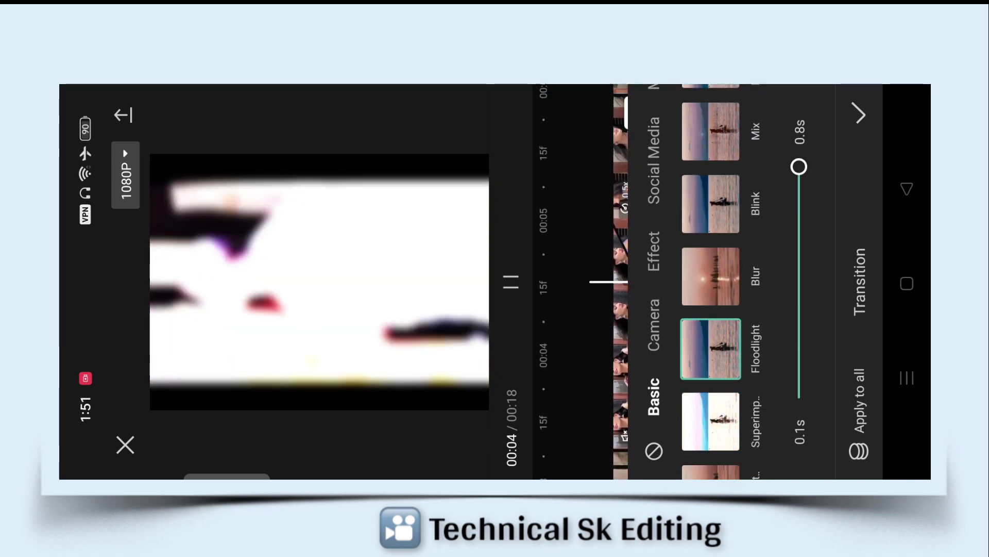
pyautogui.click(859, 113)
pyautogui.click(738, 118)
# Play the montage to preview the transitions, then scrub back to 00:13
pyautogui.click(510, 281)
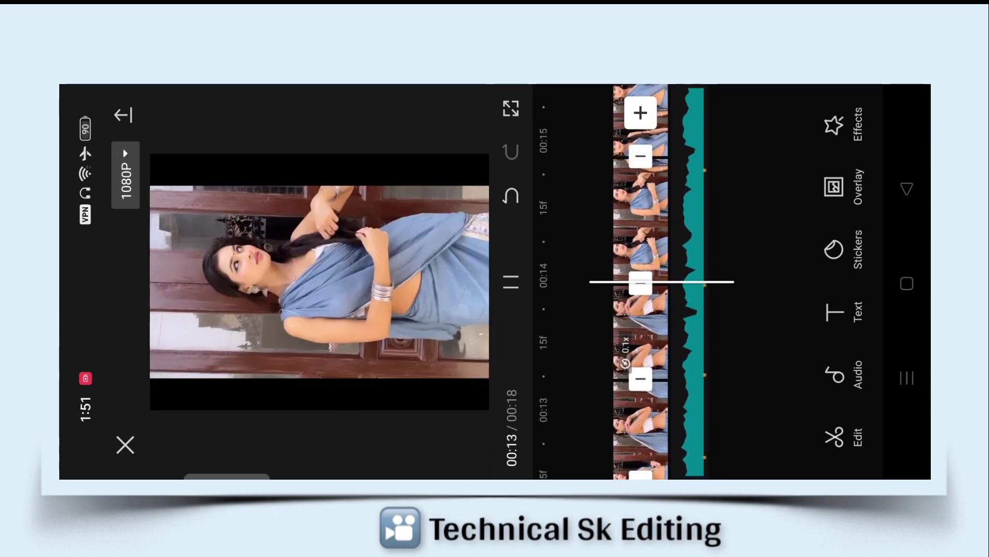
pyautogui.moveTo(735, 293); pyautogui.dragTo(736, 129)
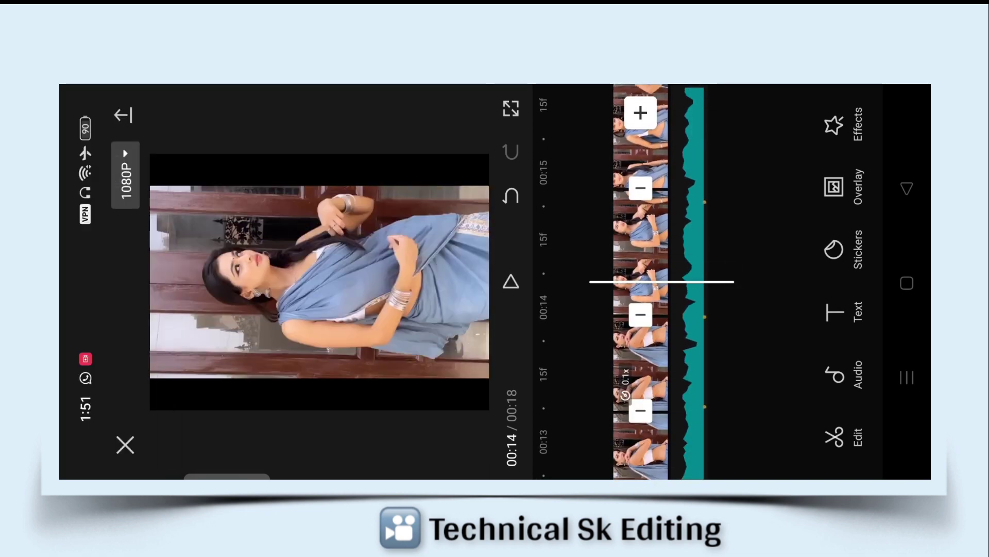
pyautogui.moveTo(736, 309); pyautogui.dragTo(735, 149)
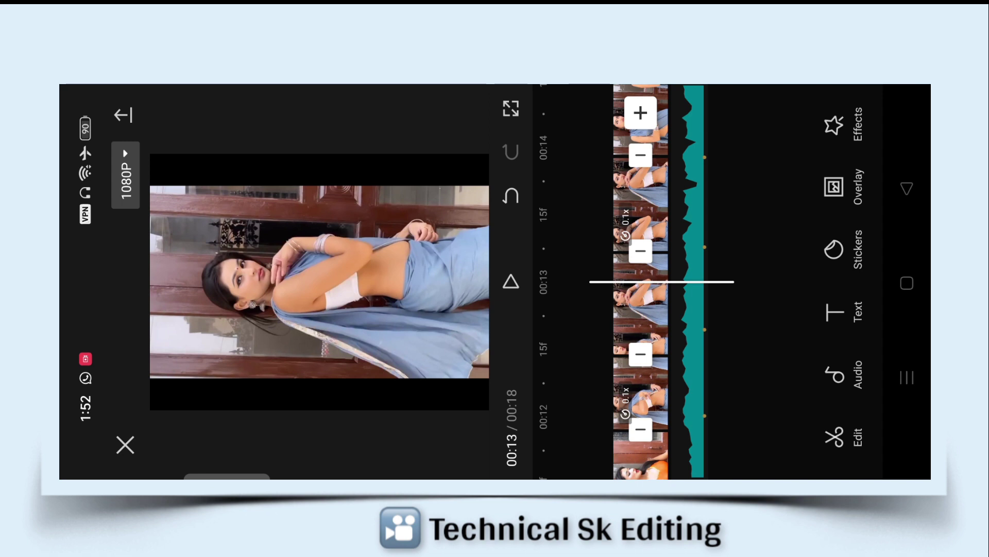
# Export the saree montage to the device, dismiss the notification and go to the home screen
pyautogui.click(123, 113)
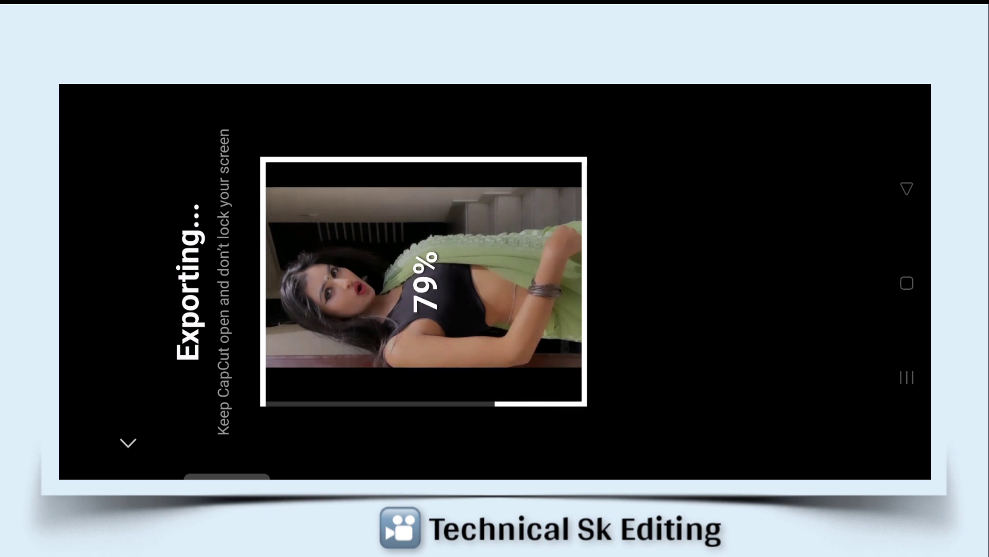
pyautogui.moveTo(134, 201); pyautogui.dragTo(78, 199)
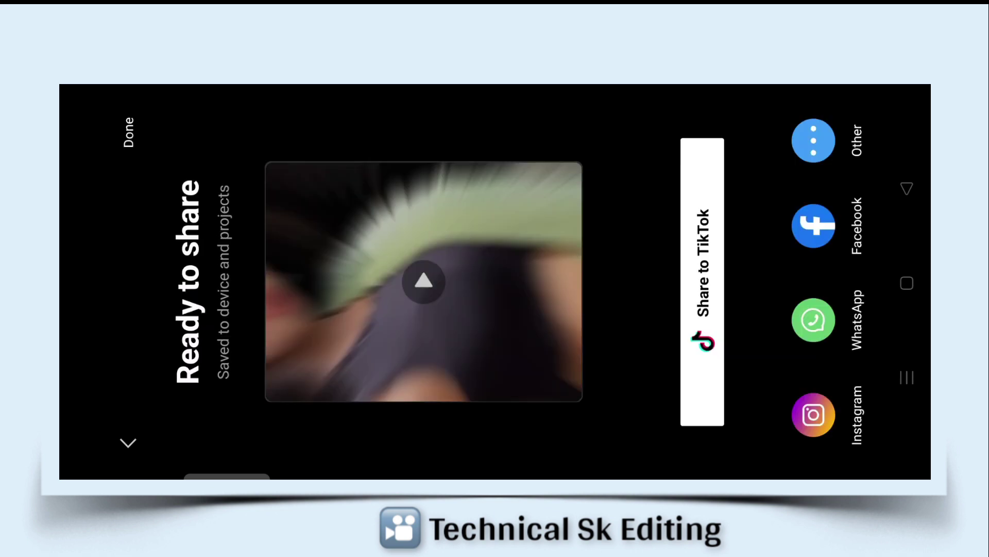
pyautogui.click(907, 283)
# Launch Alight Motion and create a new project in 4:5 ratio
pyautogui.moveTo(619, 278); pyautogui.dragTo(309, 278)
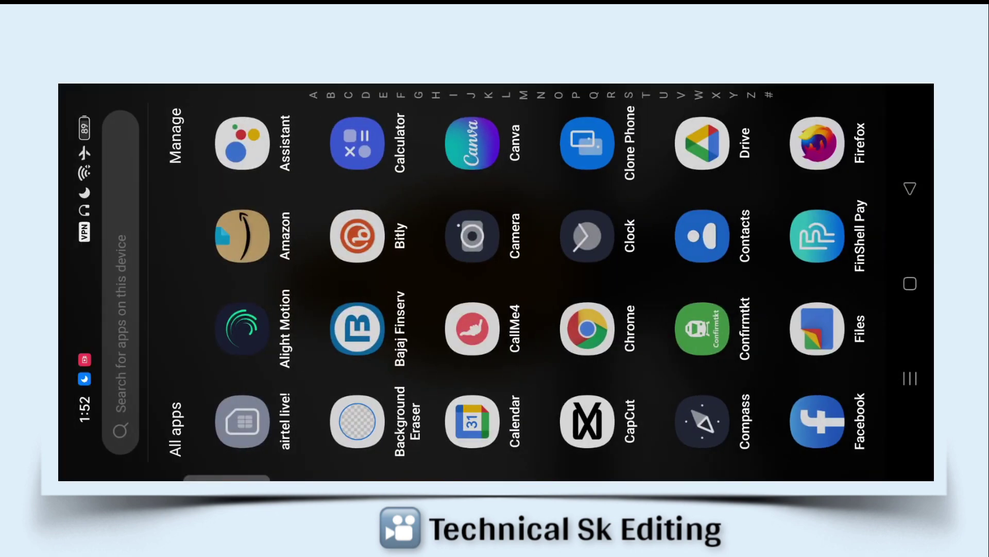
pyautogui.click(242, 330)
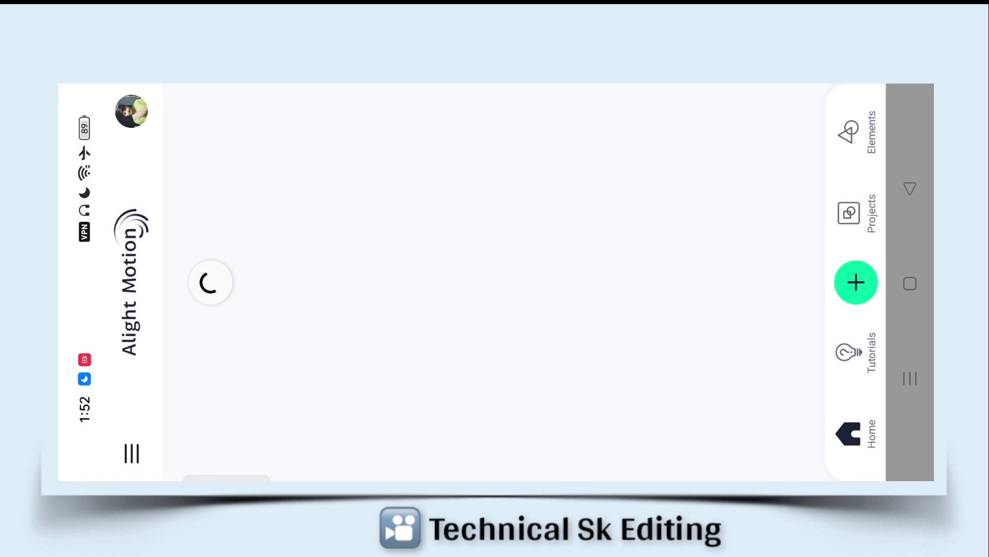
pyautogui.click(856, 281)
pyautogui.click(477, 302)
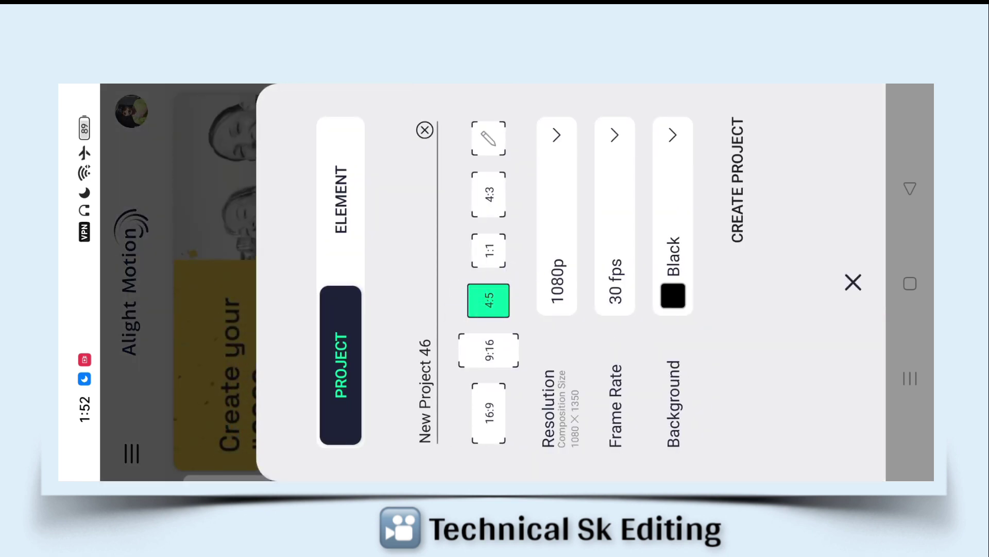
pyautogui.click(737, 180)
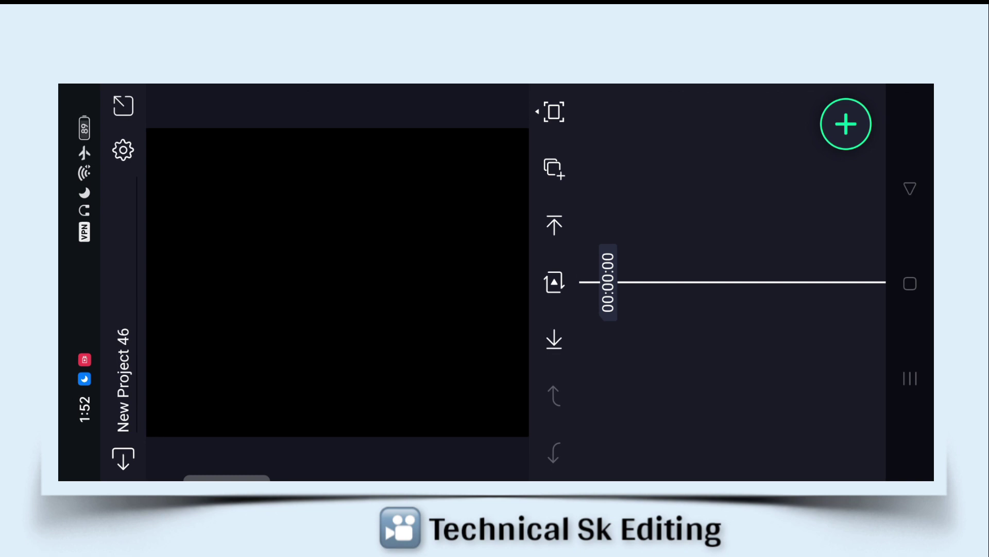
# Add the exported saree montage as a media layer, then return to the home screen
pyautogui.click(846, 124)
pyautogui.click(638, 378)
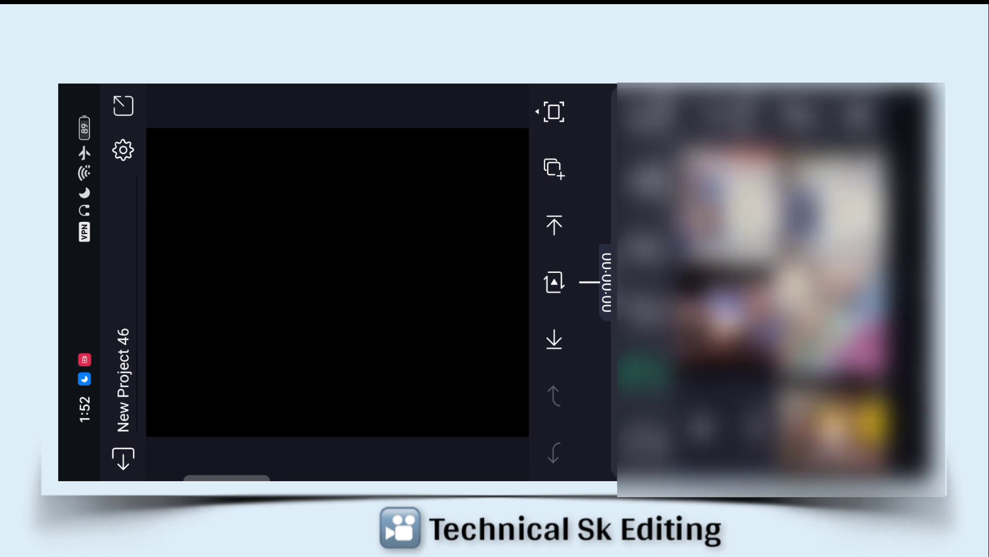
pyautogui.click(823, 404)
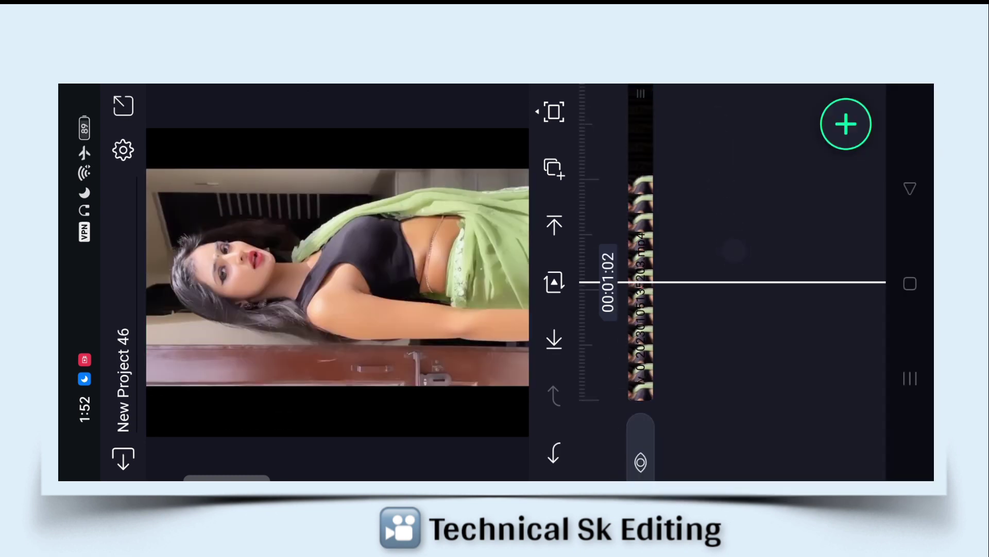
pyautogui.moveTo(714, 135); pyautogui.dragTo(747, 274)
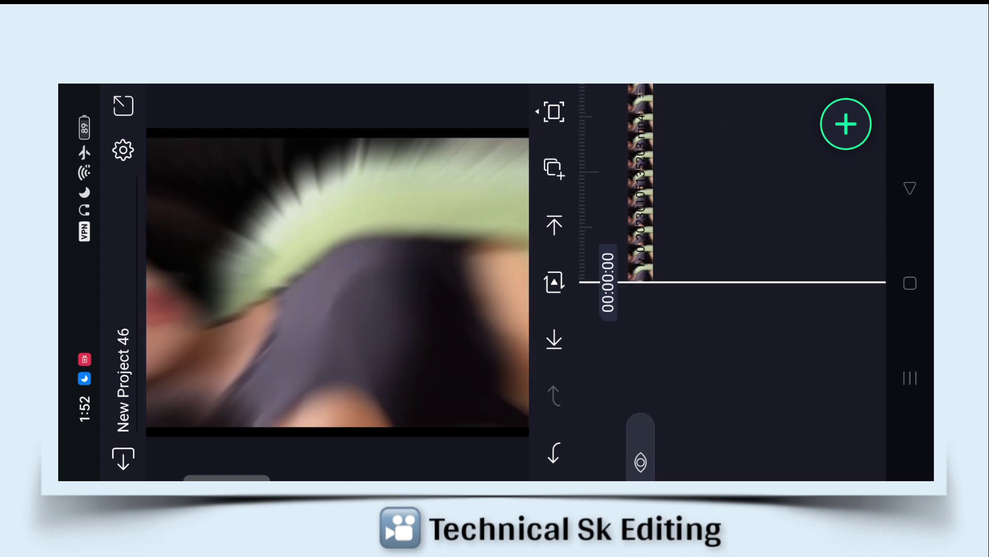
pyautogui.click(123, 106)
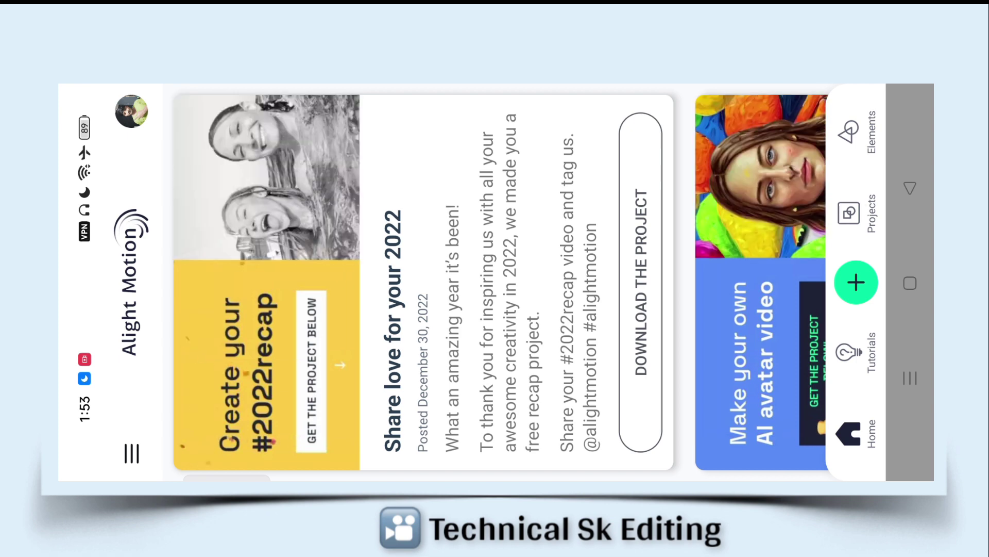
# Select and copy both layers from the HDR CC Effect project
pyautogui.click(849, 213)
pyautogui.click(466, 289)
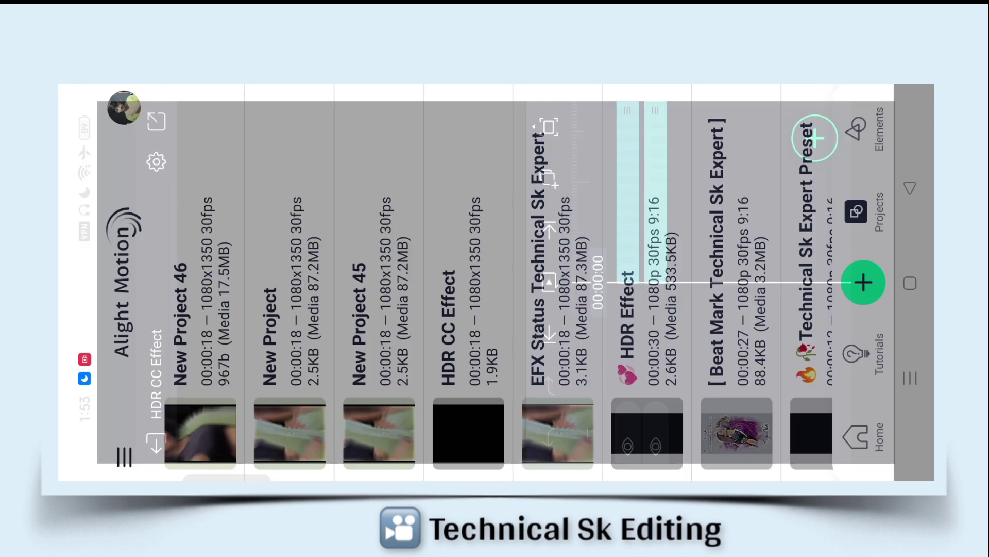
pyautogui.click(554, 168)
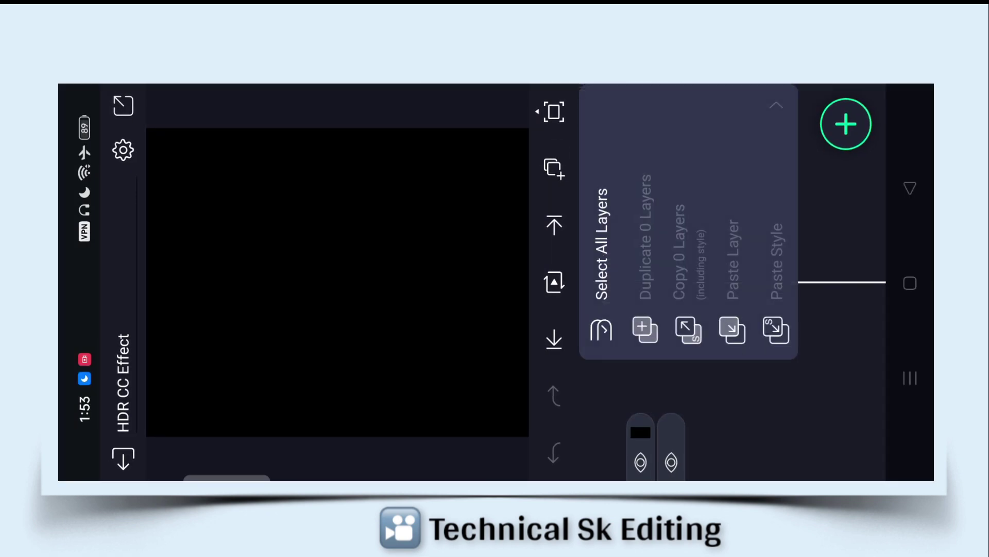
pyautogui.click(601, 245)
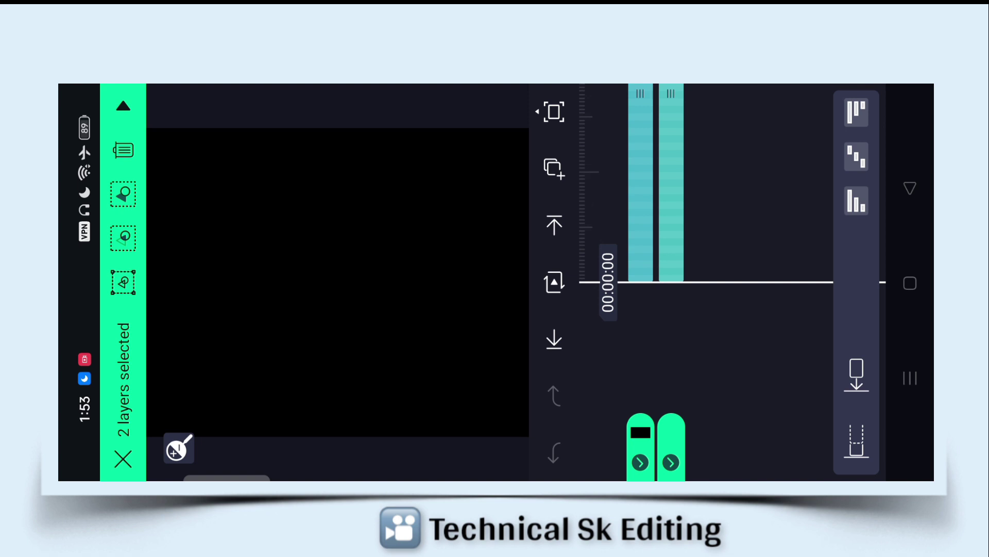
pyautogui.click(554, 168)
pyautogui.click(689, 220)
# Paste the two HDR CC layers into New Project 46 and start exporting it
pyautogui.click(123, 458)
pyautogui.click(124, 106)
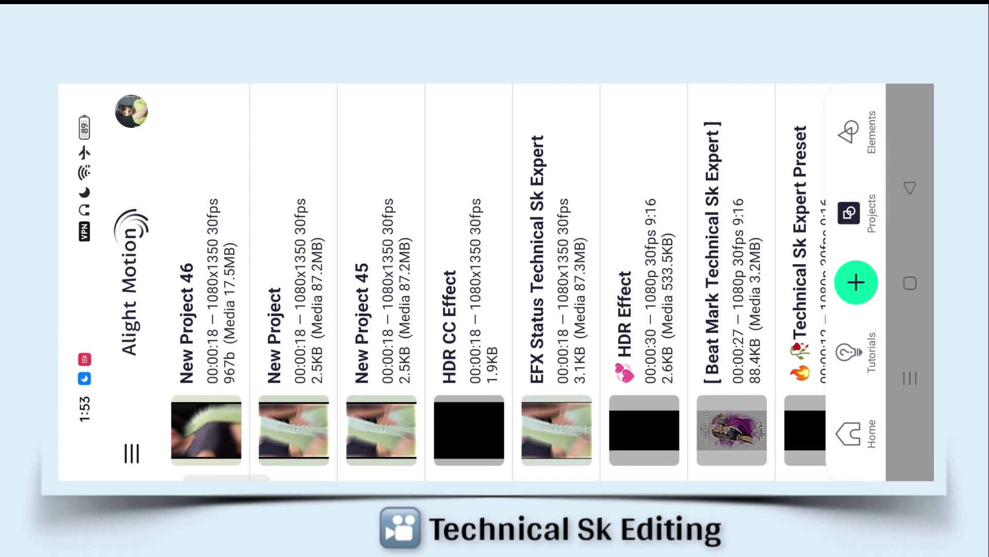
pyautogui.click(192, 215)
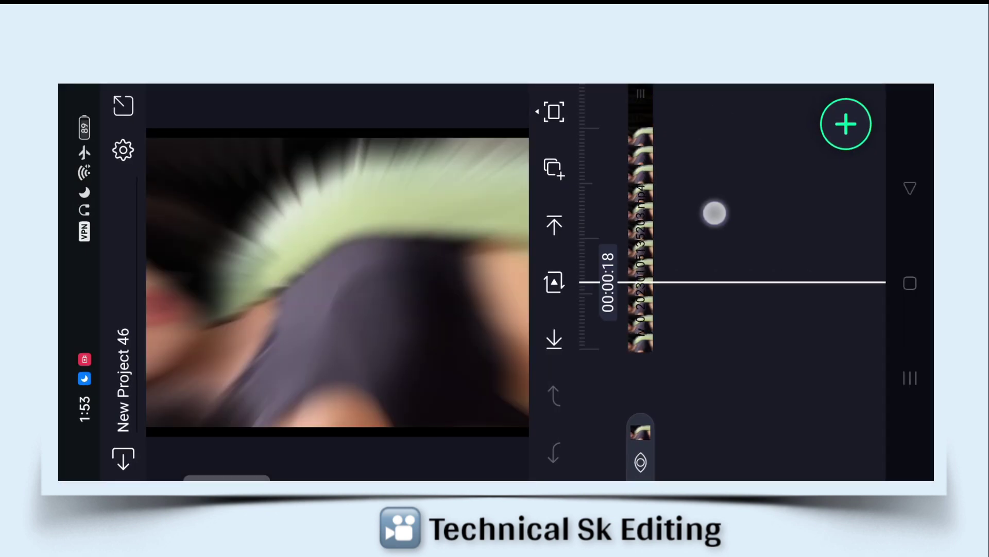
pyautogui.moveTo(714, 213)
pyautogui.mouseDown()
pyautogui.moveTo(748, 357)
pyautogui.moveTo(697, 172)
pyautogui.moveTo(766, 260)
pyautogui.mouseUp()
pyautogui.click(550, 164)
pyautogui.click(729, 247)
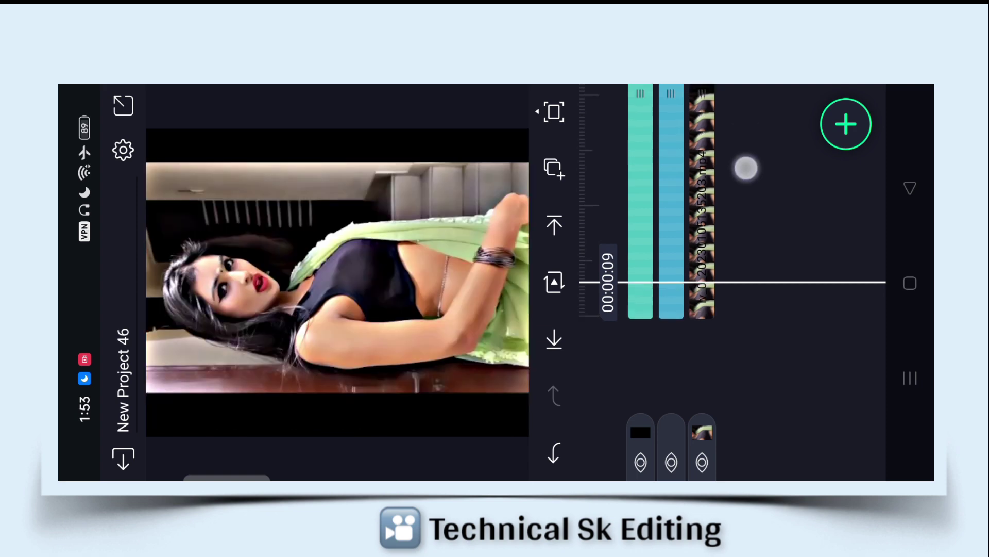
pyautogui.moveTo(744, 117); pyautogui.dragTo(747, 237)
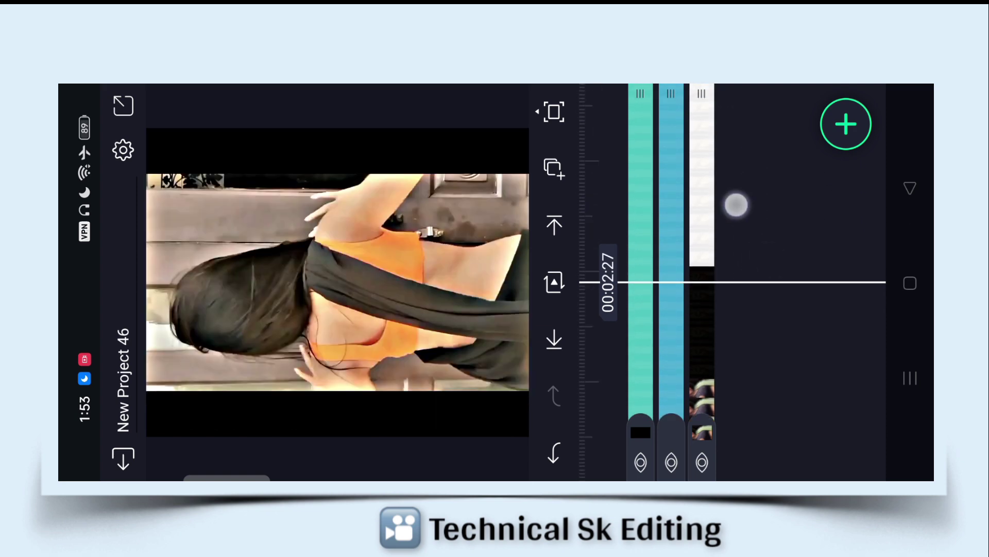
pyautogui.moveTo(738, 154); pyautogui.dragTo(736, 203)
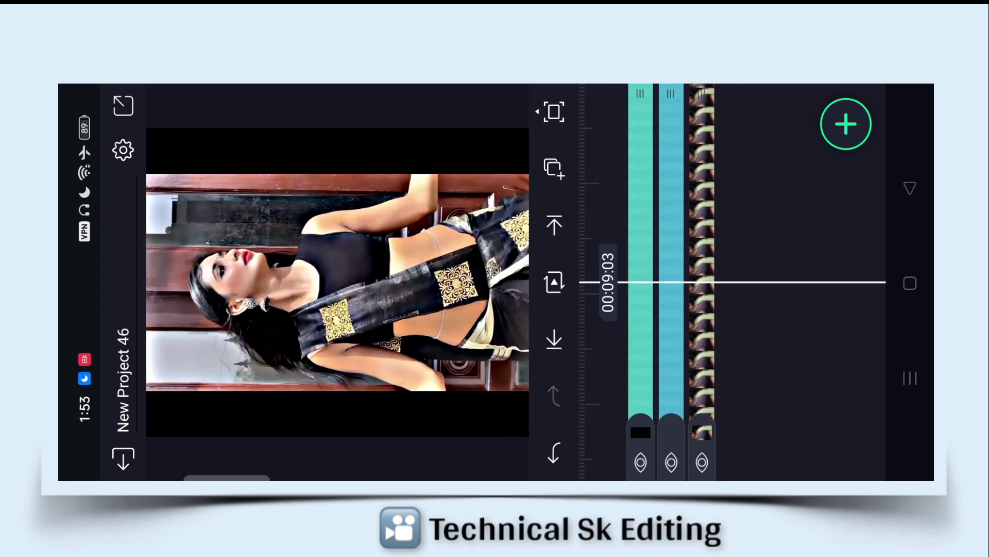
pyautogui.click(123, 105)
pyautogui.click(841, 245)
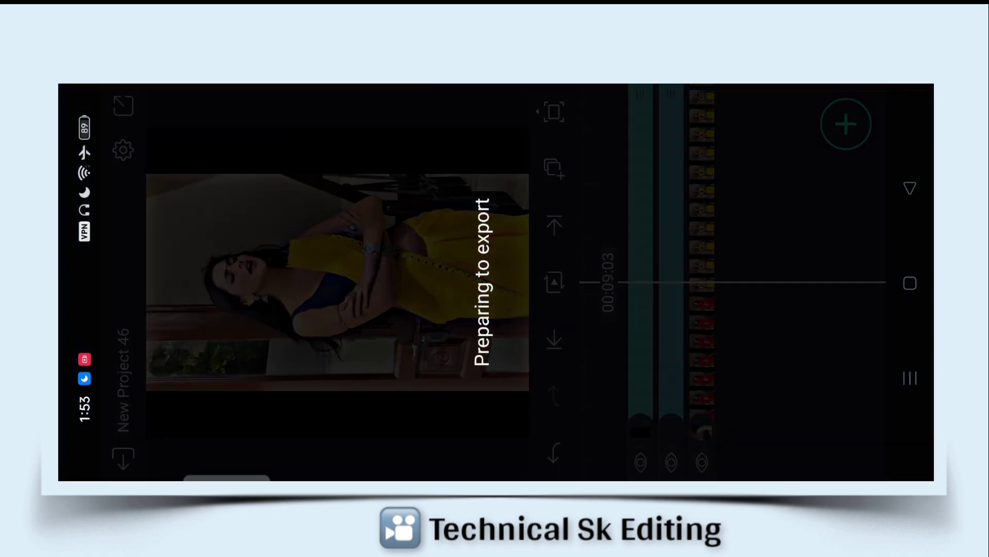